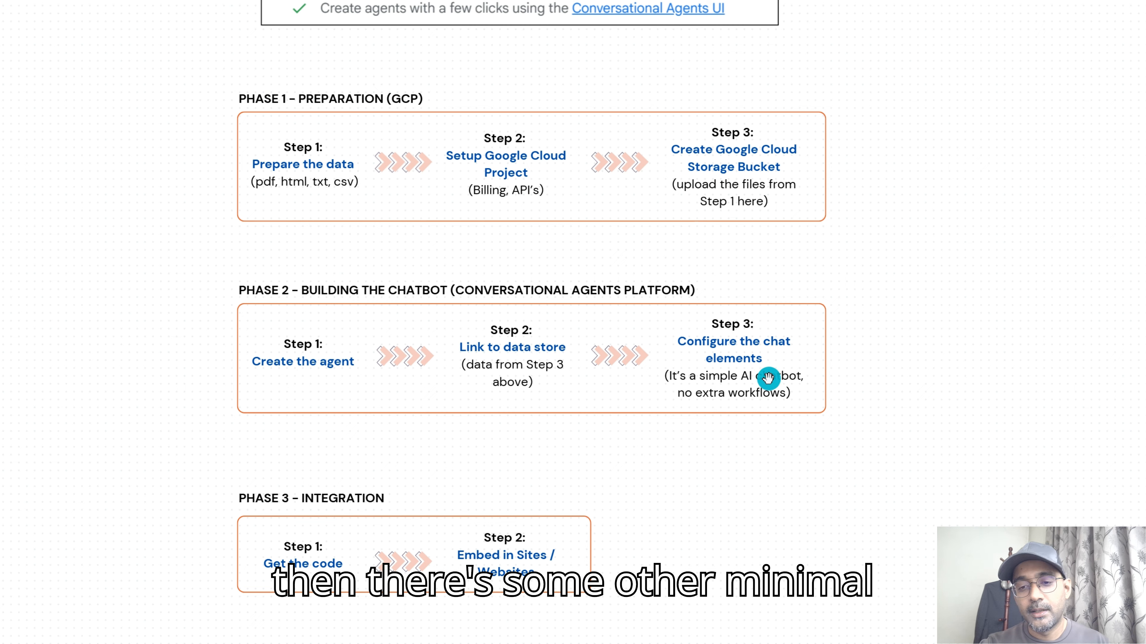
- Review the three chatbot-building phases on the whiteboard, from preparation through building to integration
drag(798, 371, 792, 354)
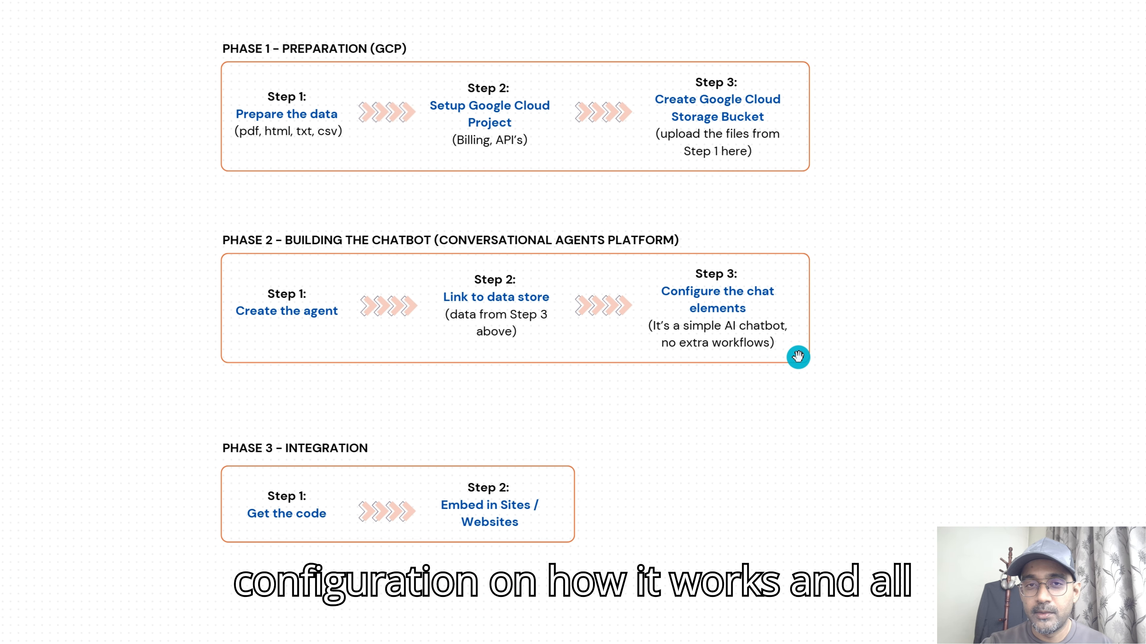
drag(816, 386, 826, 329)
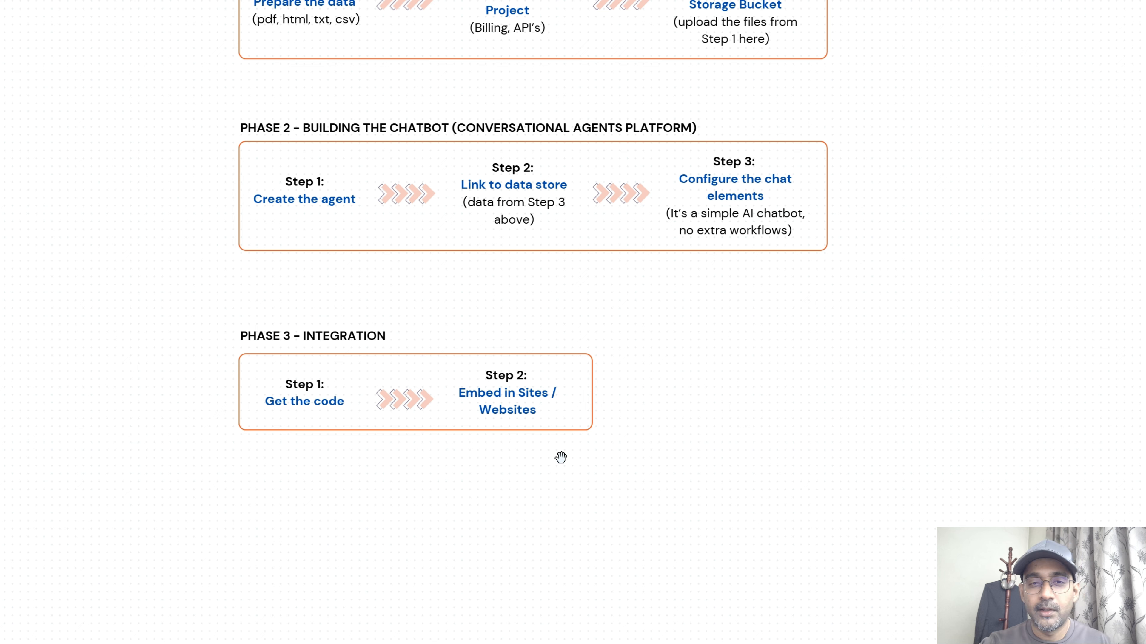
drag(601, 374, 616, 532)
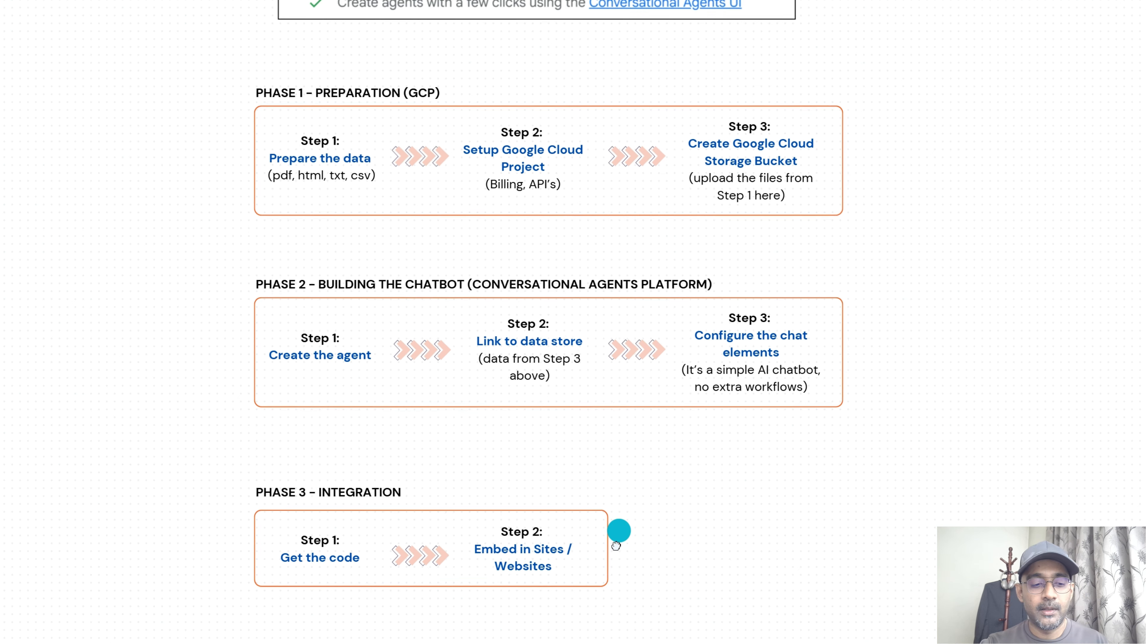
drag(567, 230, 551, 458)
key(Escape)
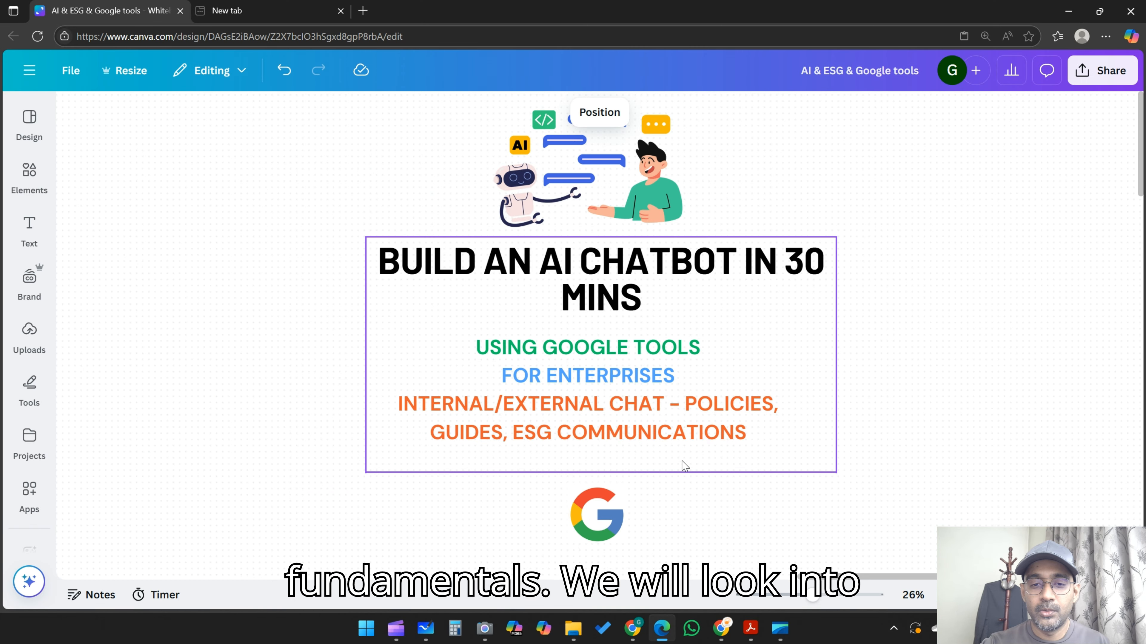
scroll(677, 460, down, 10)
scroll(559, 326, down, 3)
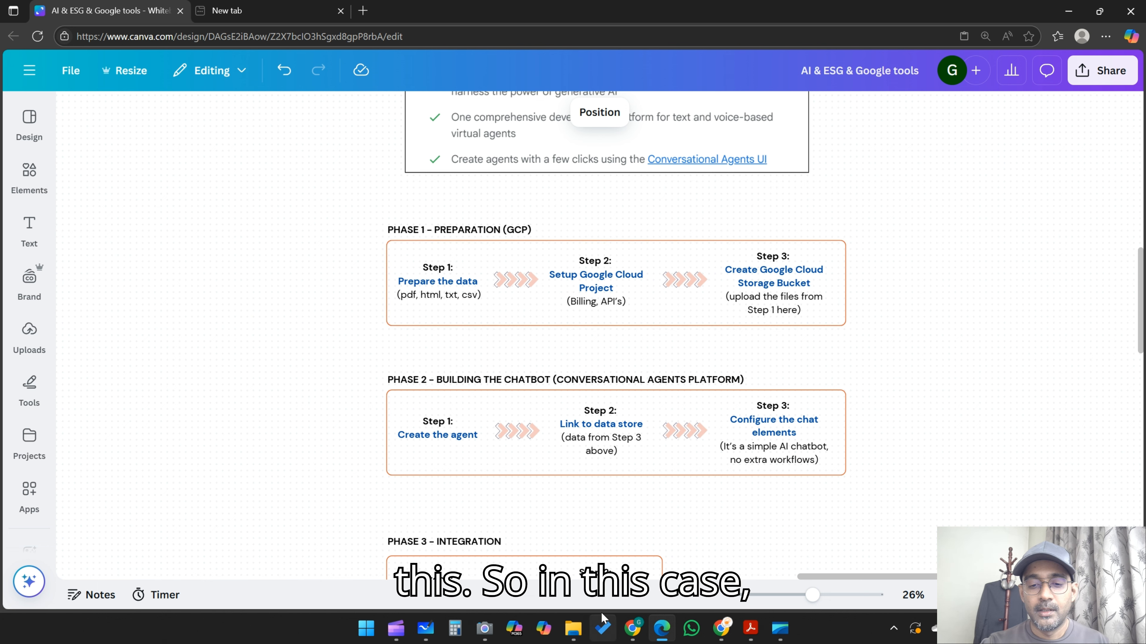
- Switch to File Explorer and look over the google-2025-environmental-report and google-pixel-9a-product-environmental-report PDFs in the Google ESG folder
mouse_move(573, 628)
click(586, 530)
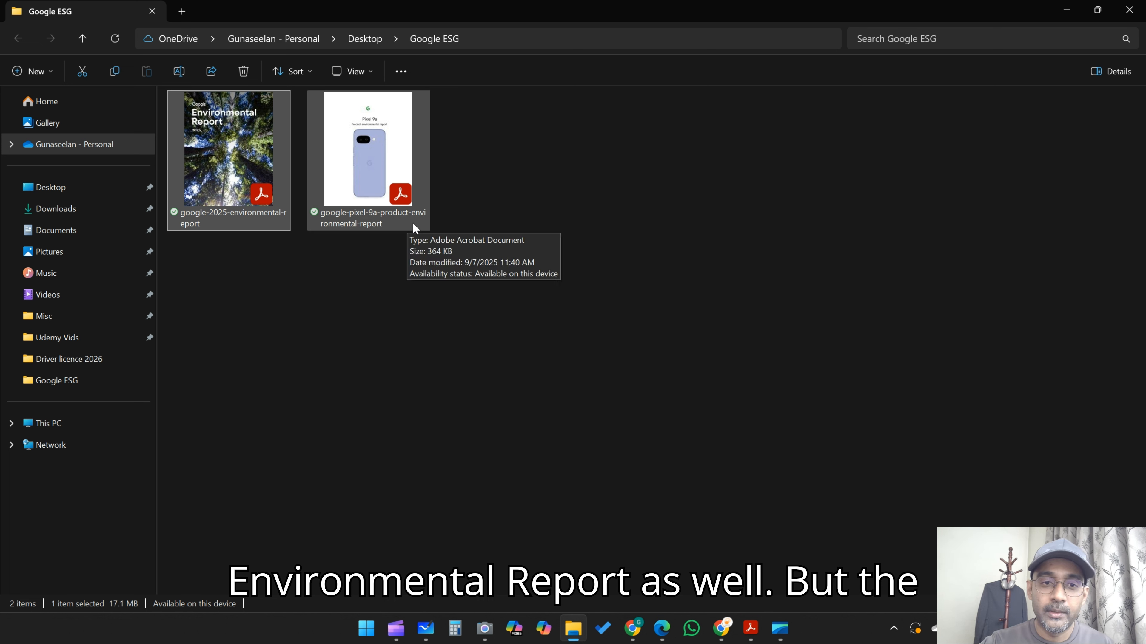
click(329, 190)
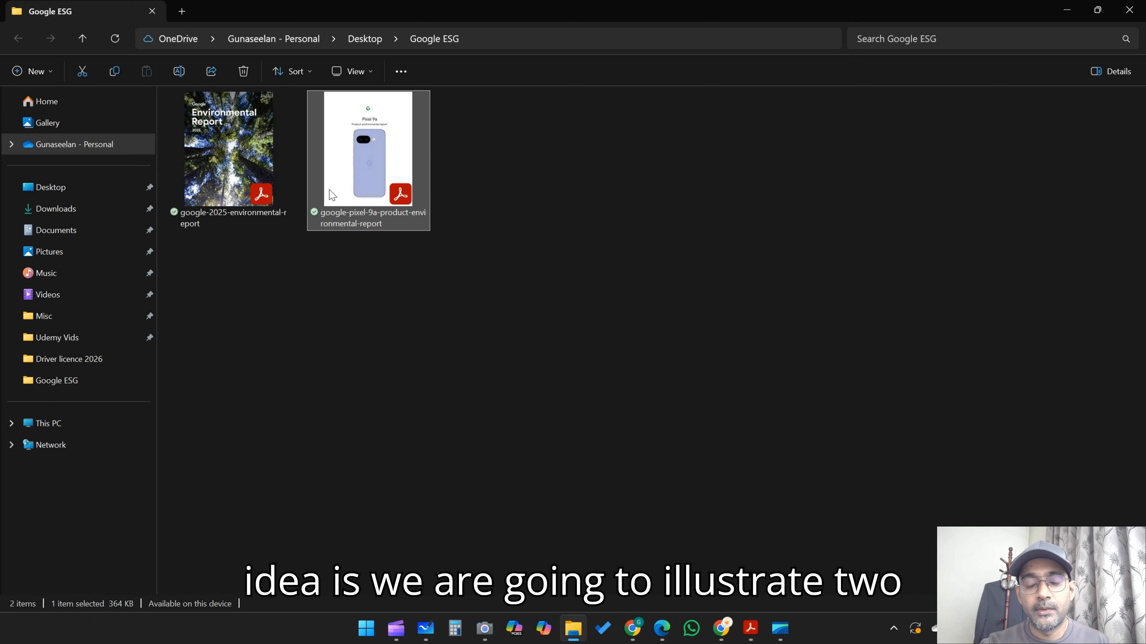
click(257, 184)
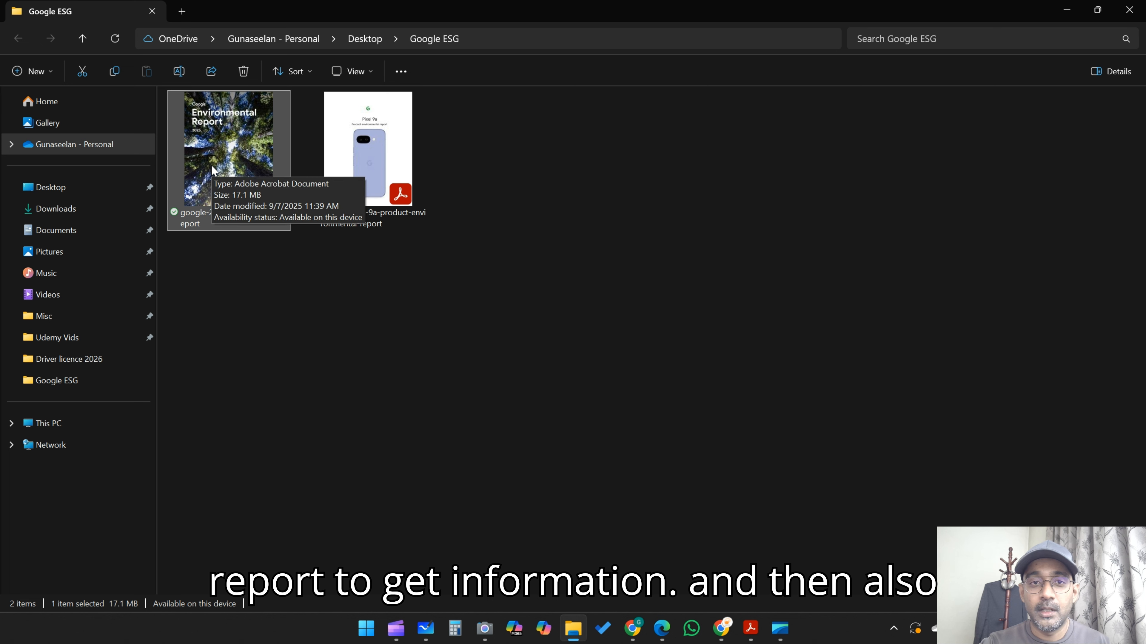
click(348, 141)
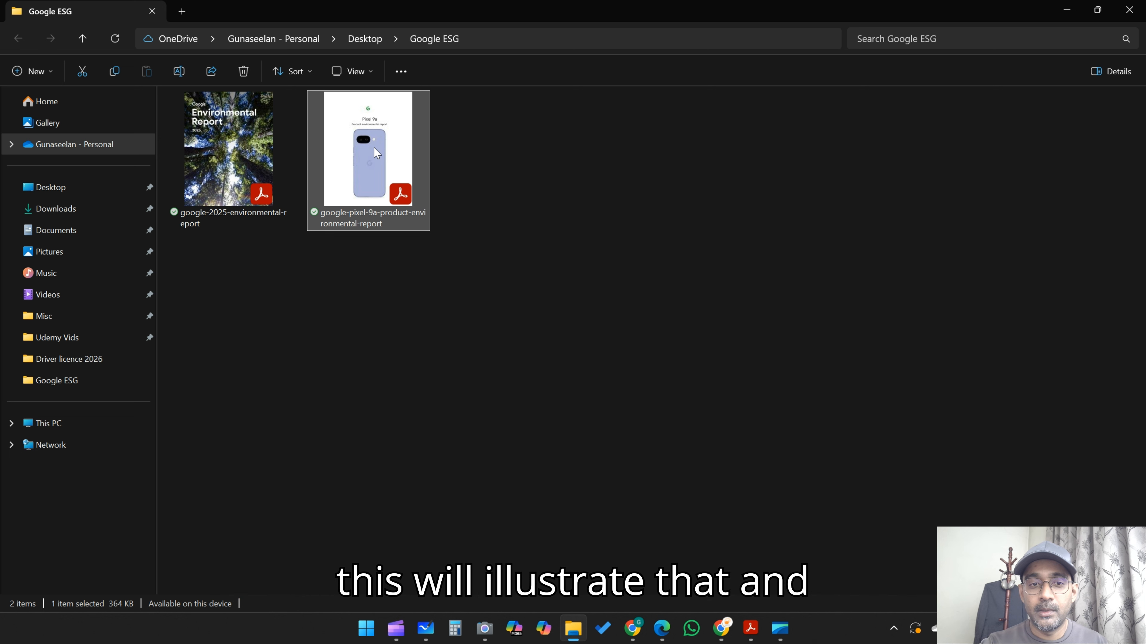
click(234, 176)
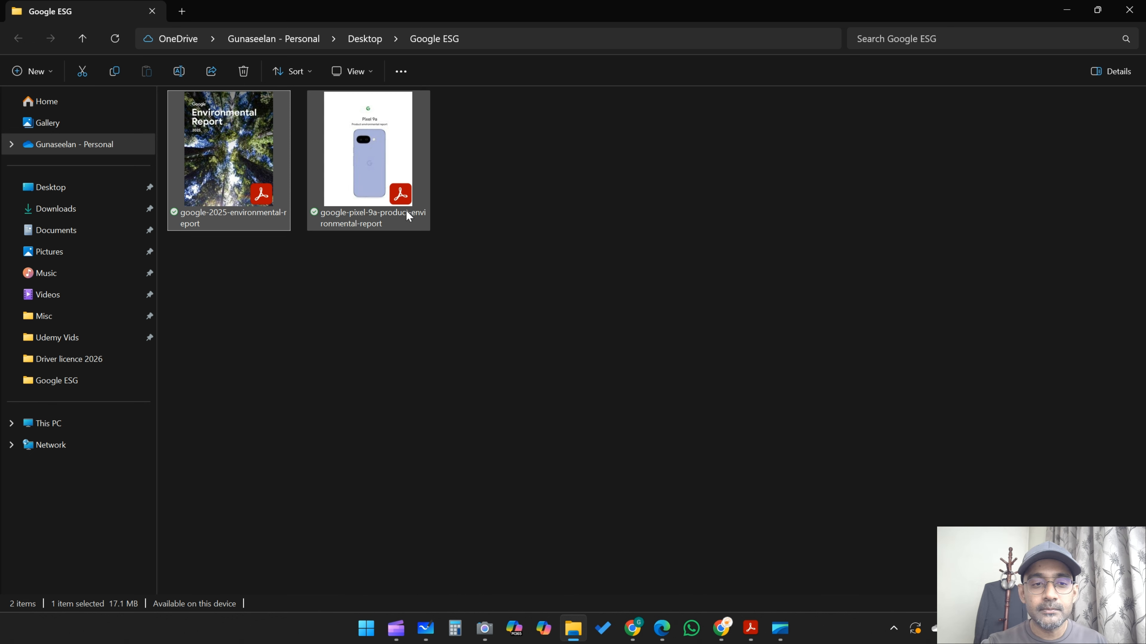
click(363, 139)
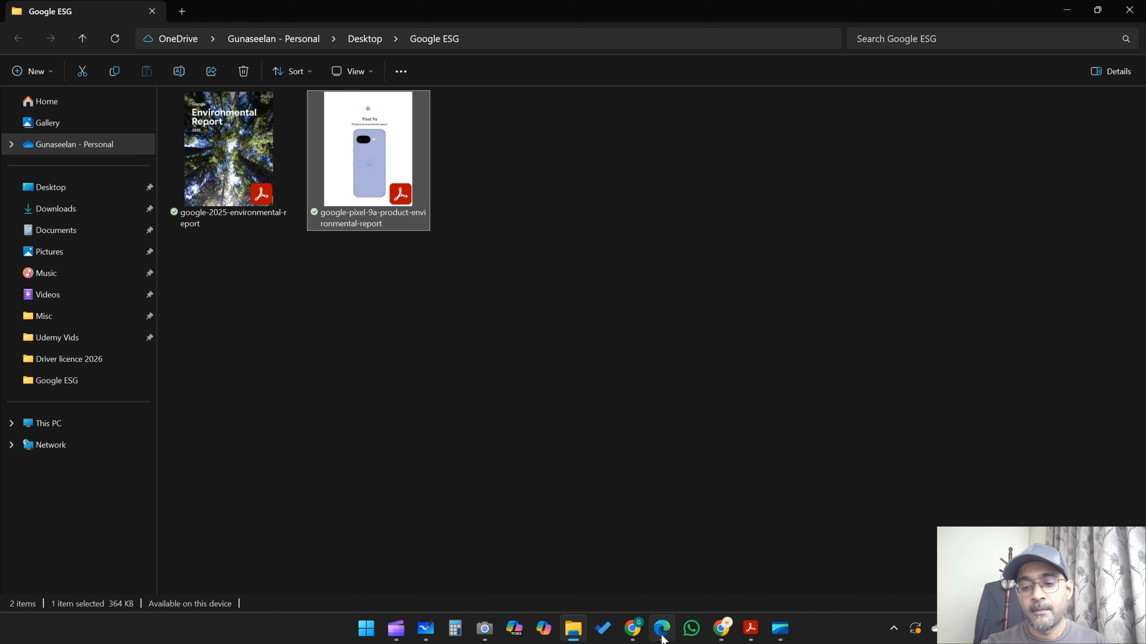
- Switch to Chrome, go to the Google Cloud welcome page and select the ESG Demo project
click(724, 628)
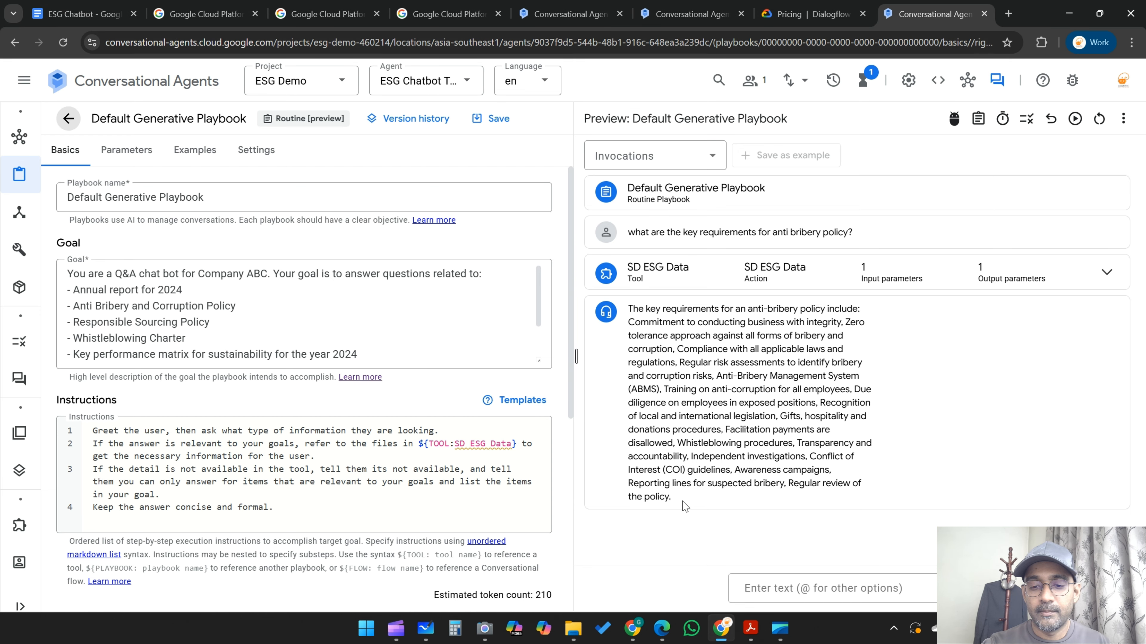
click(662, 628)
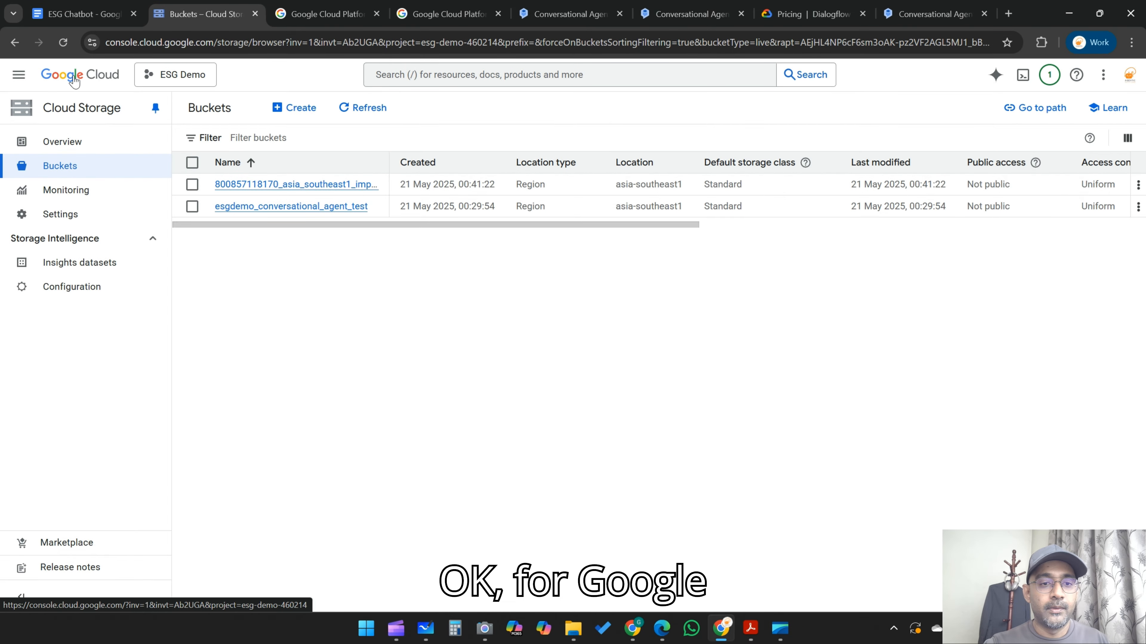
click(75, 75)
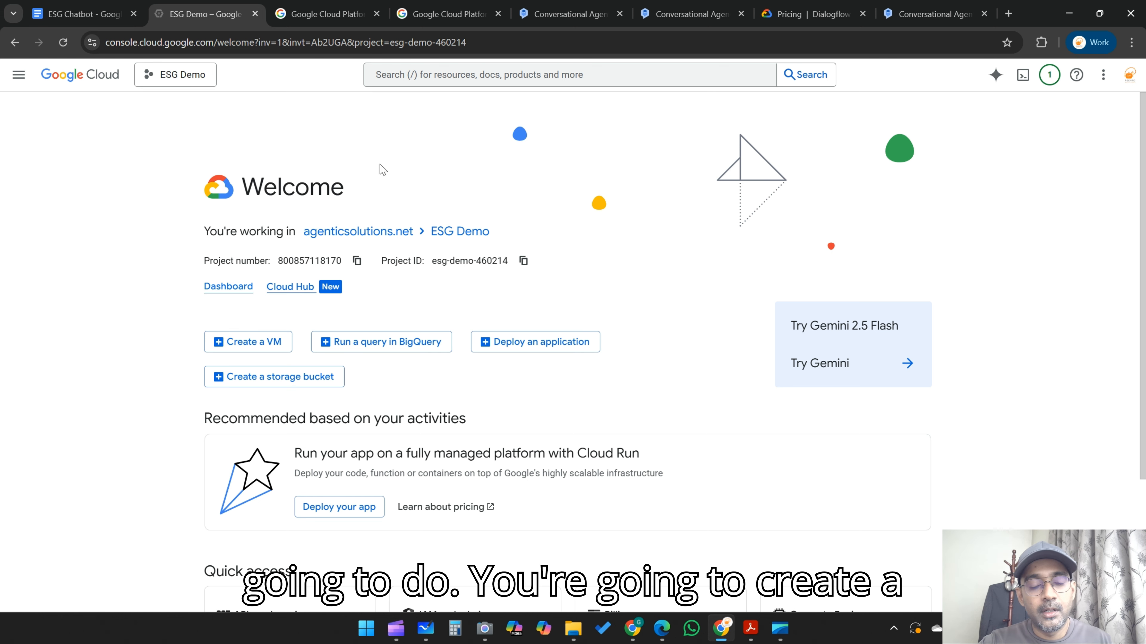
click(185, 80)
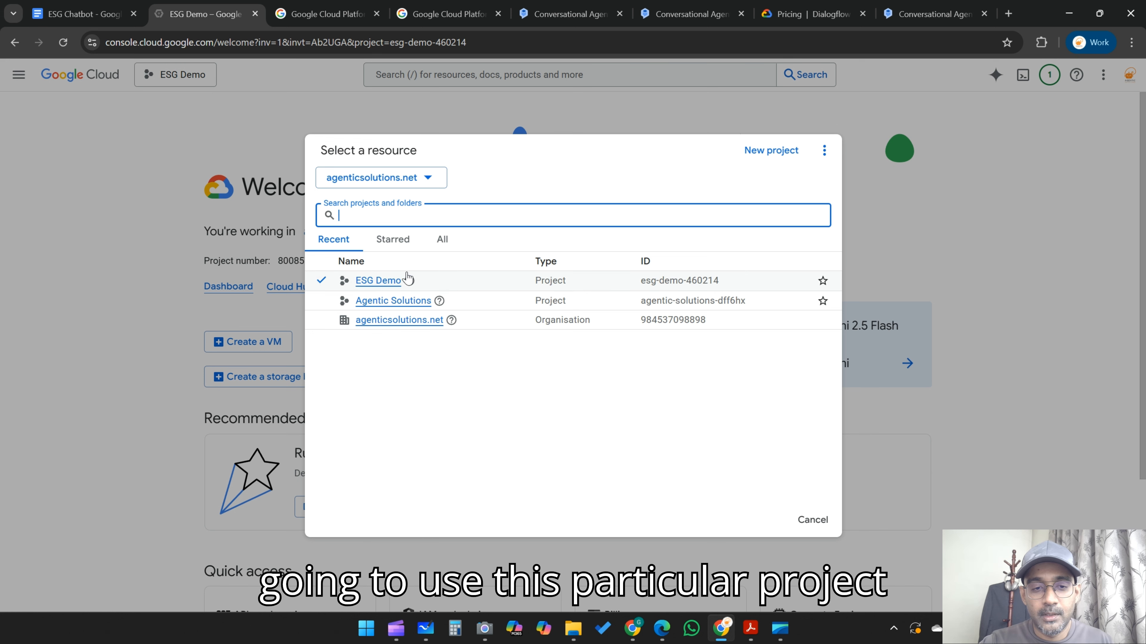
click(385, 284)
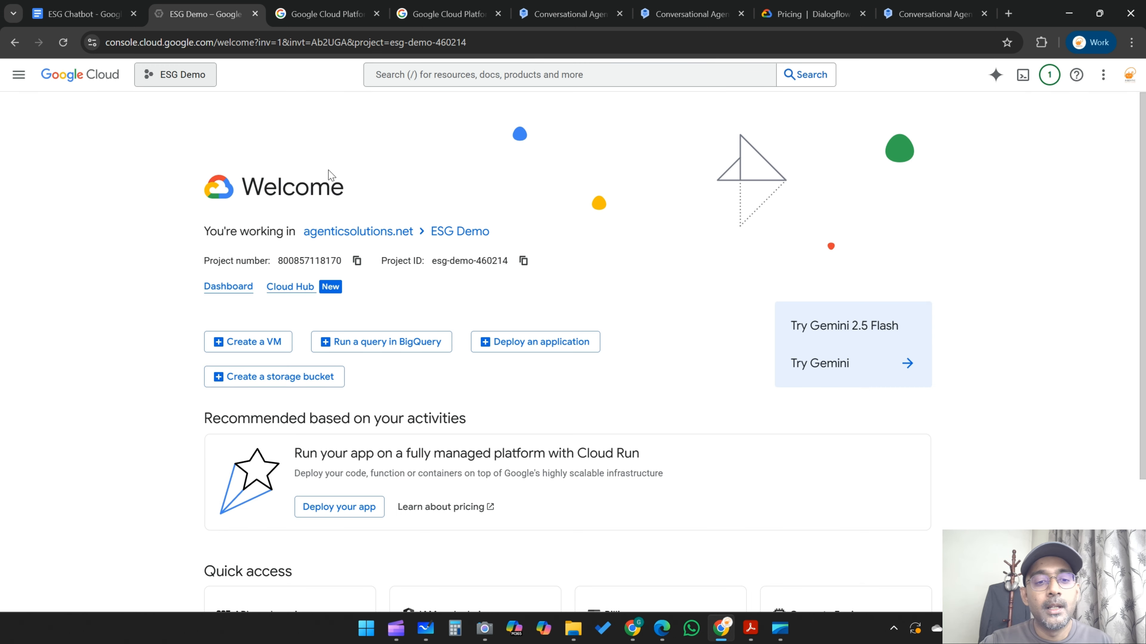
- Open the Dialogflow API and Vertex AI API details in separate browser tabs from the project's APIs and services list
scroll(307, 136, down, 4)
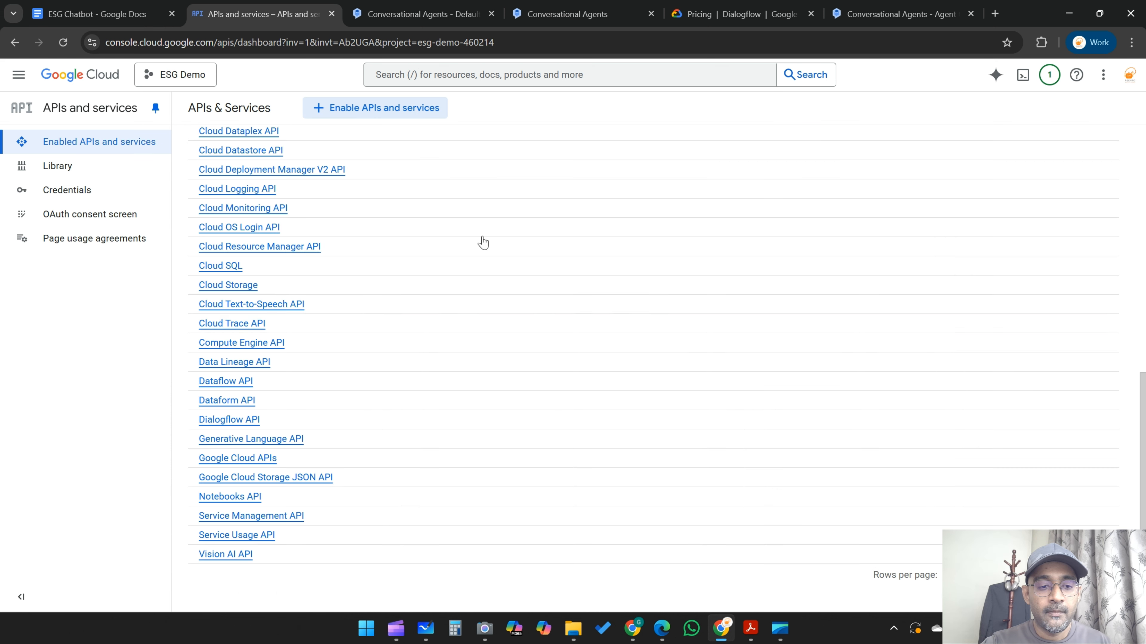
right_click(231, 418)
click(270, 435)
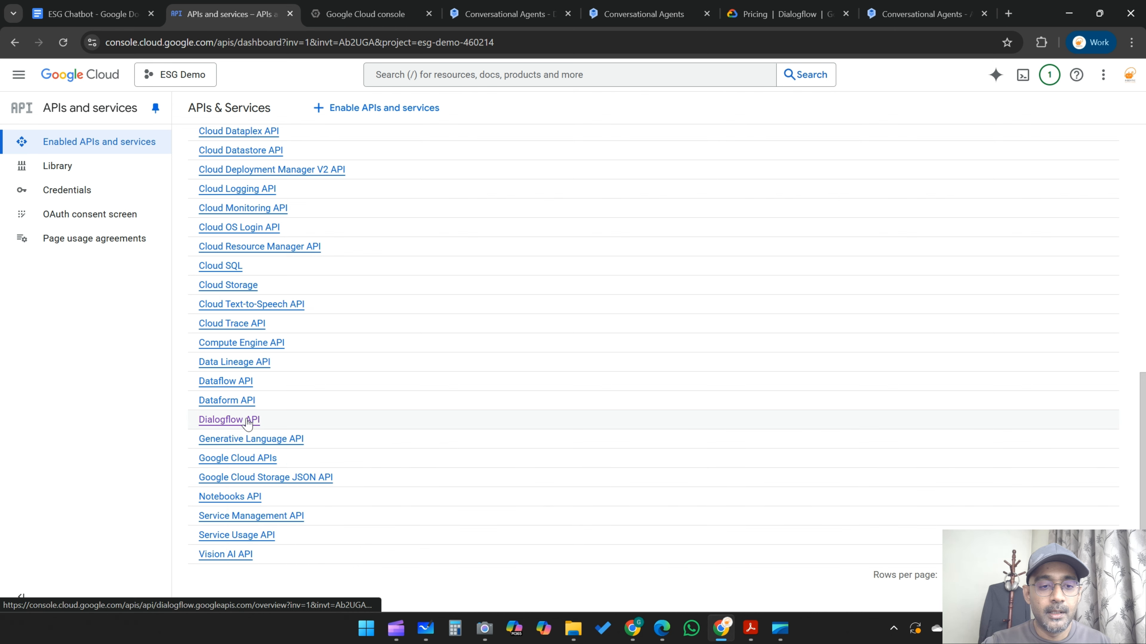
scroll(222, 312, up, 6)
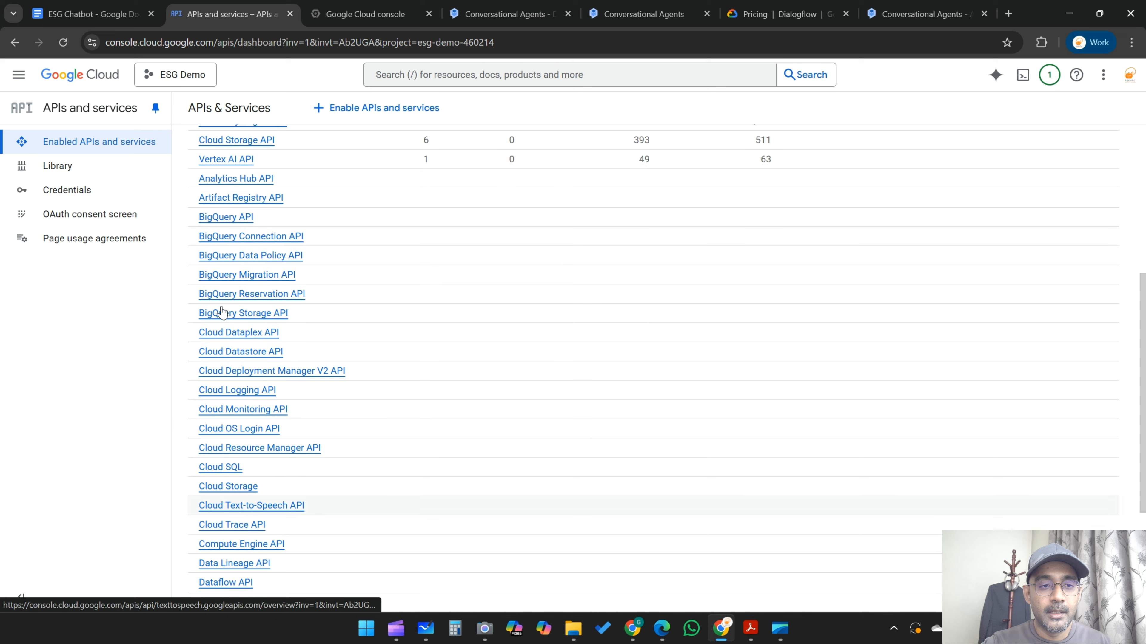
right_click(237, 236)
click(262, 245)
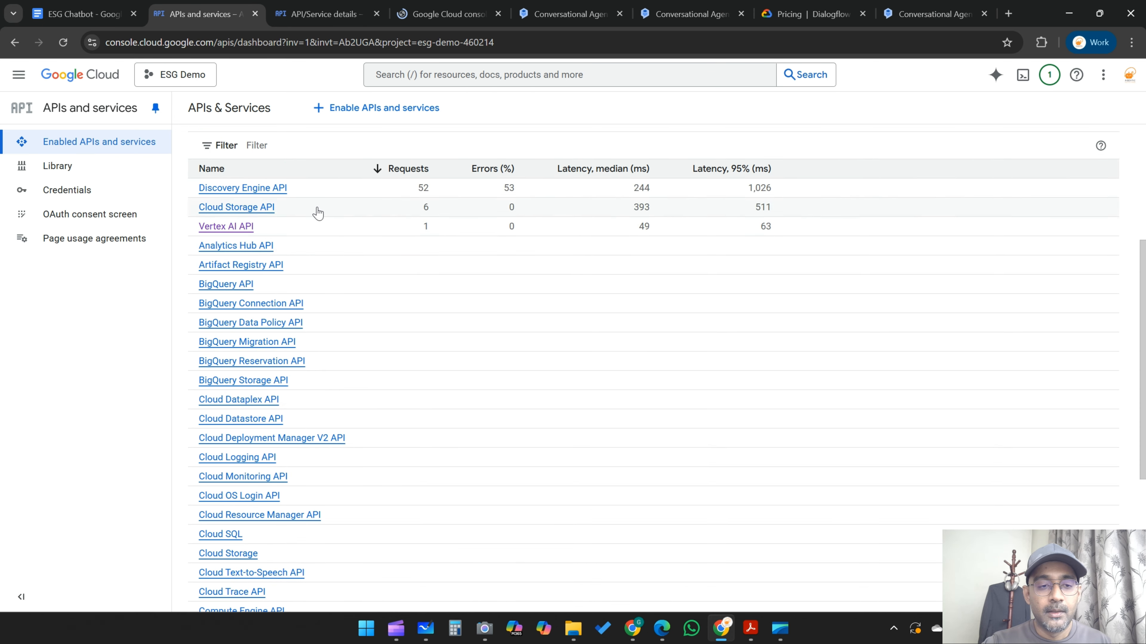
- Return to the Google Cloud welcome page, reopen APIs and services, and look through the enabled APIs
scroll(294, 233, down, 1)
scroll(295, 233, up, 2)
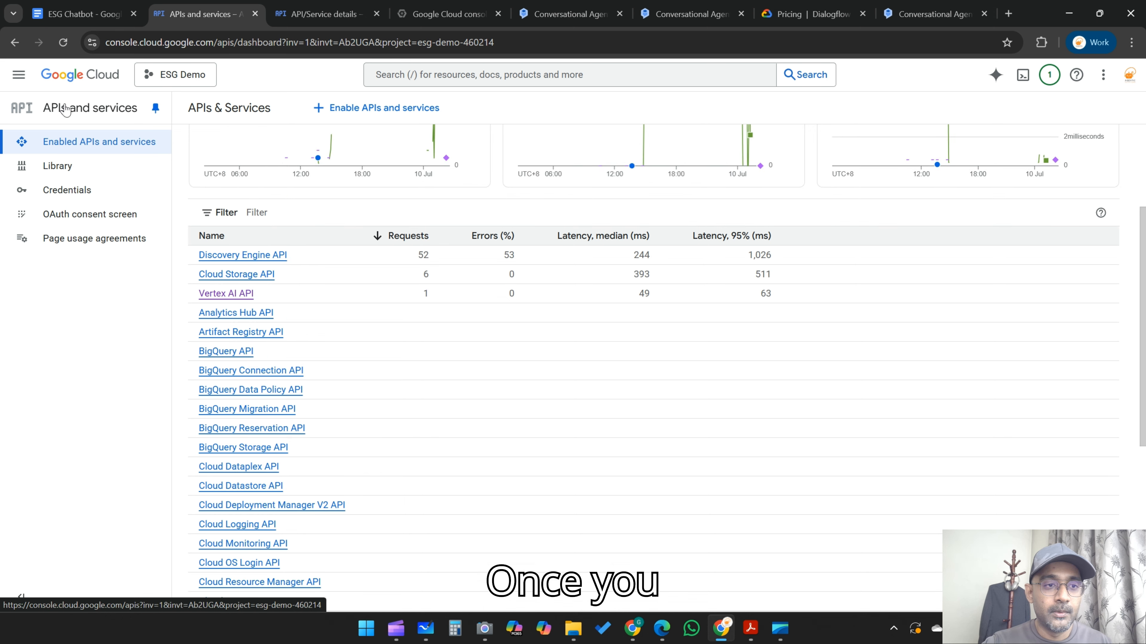
click(78, 76)
scroll(415, 285, down, 3)
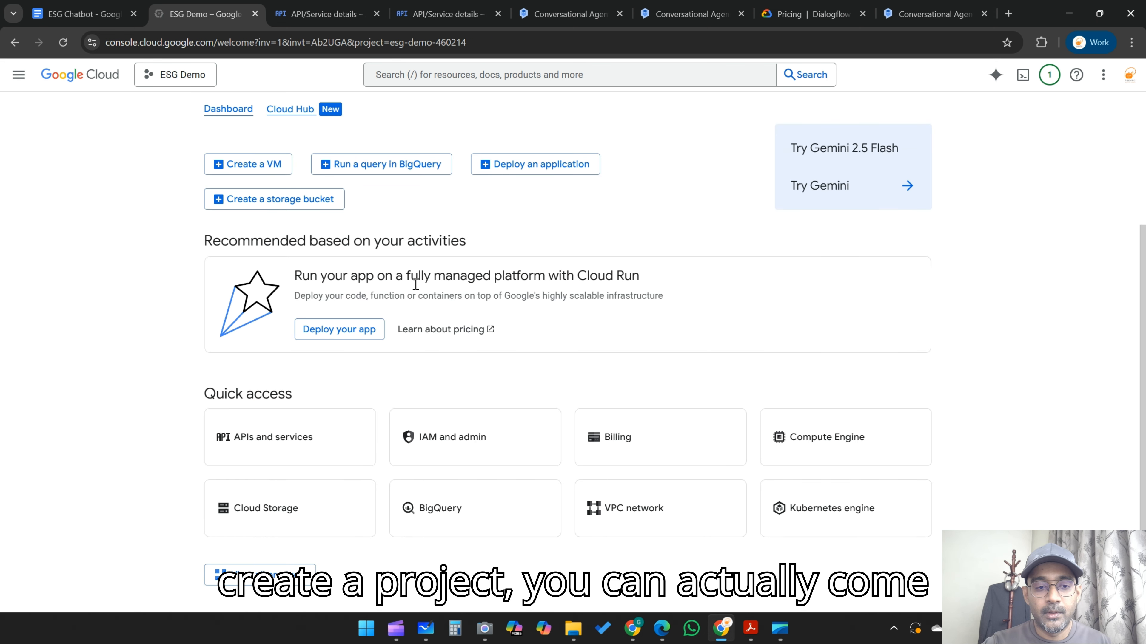
click(314, 442)
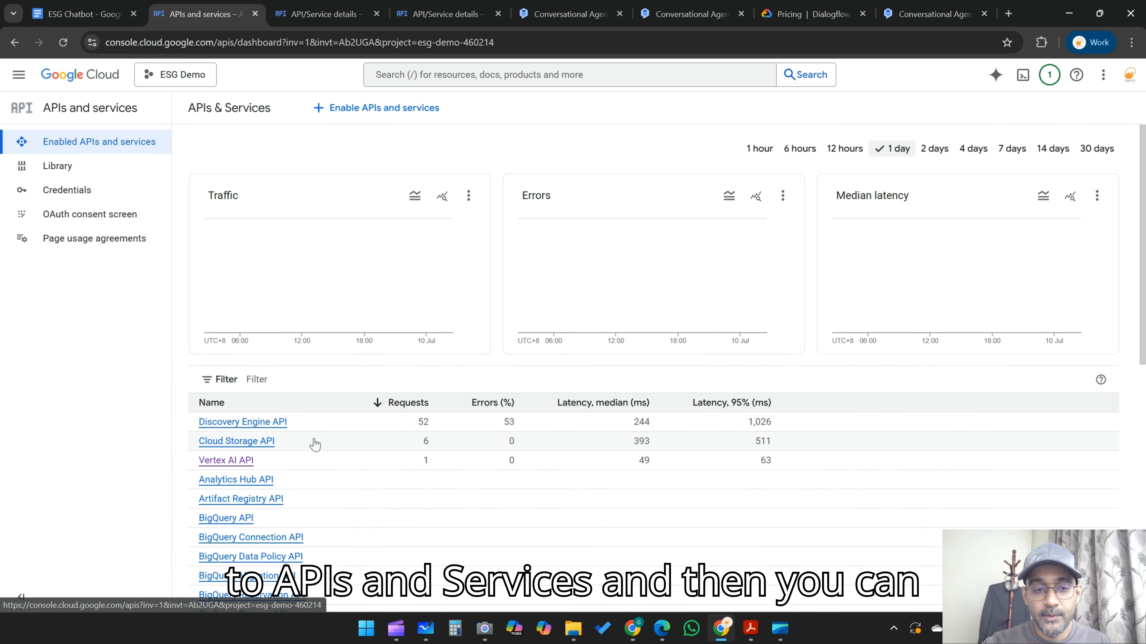
scroll(350, 243, down, 4)
scroll(262, 364, down, 7)
scroll(262, 364, up, 9)
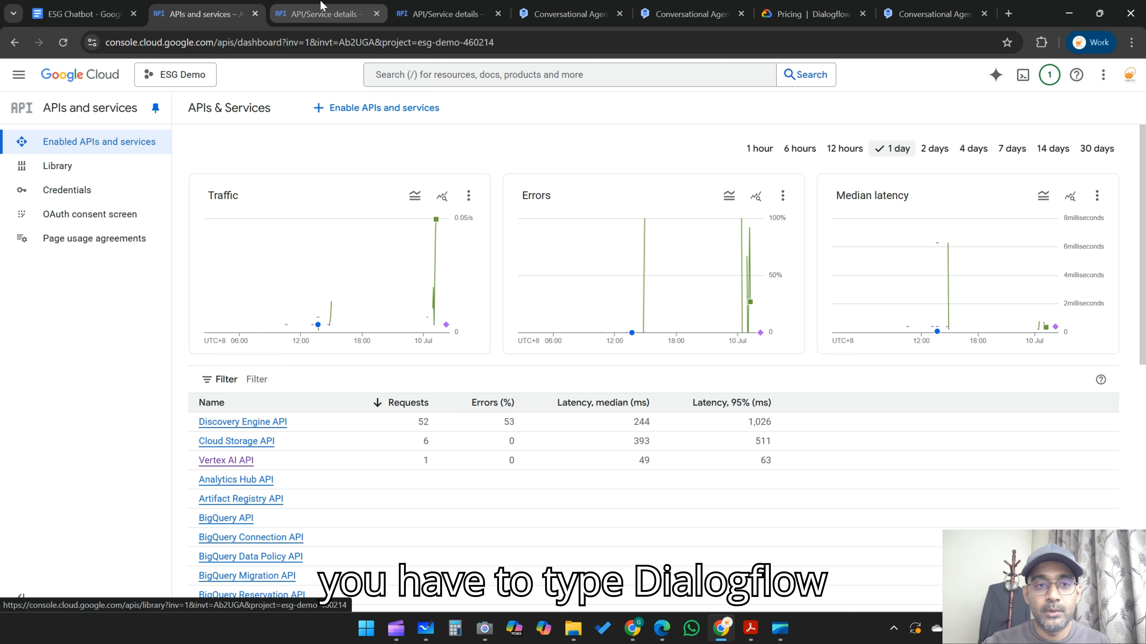
- Check the details of the Dialogflow API and Vertex AI API, and look through the enabled APIs list again
click(323, 14)
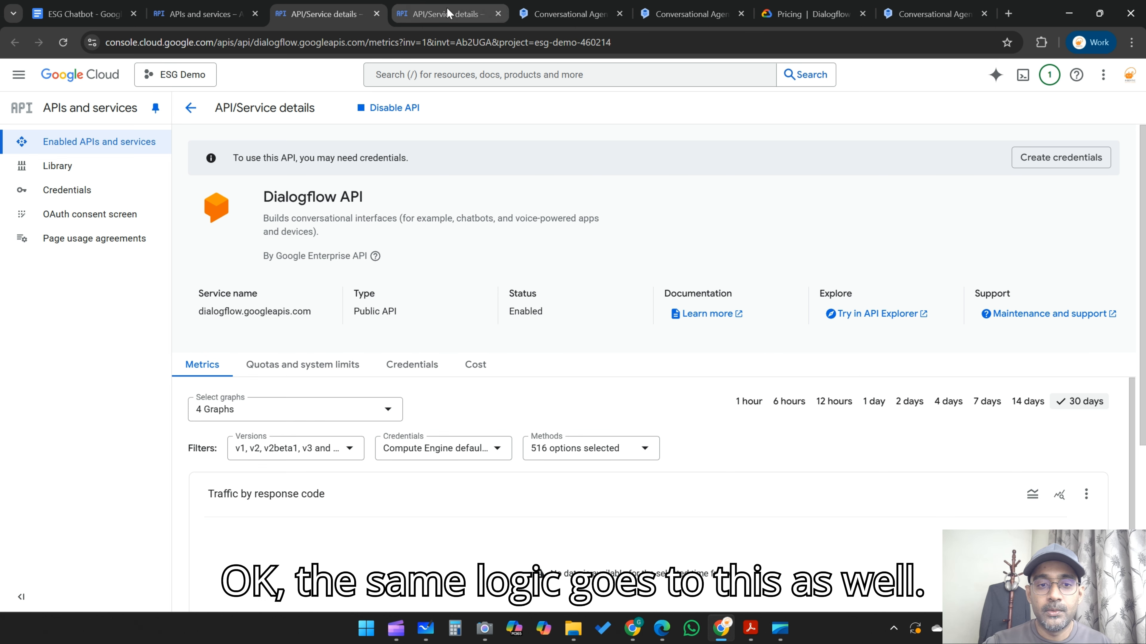
click(448, 15)
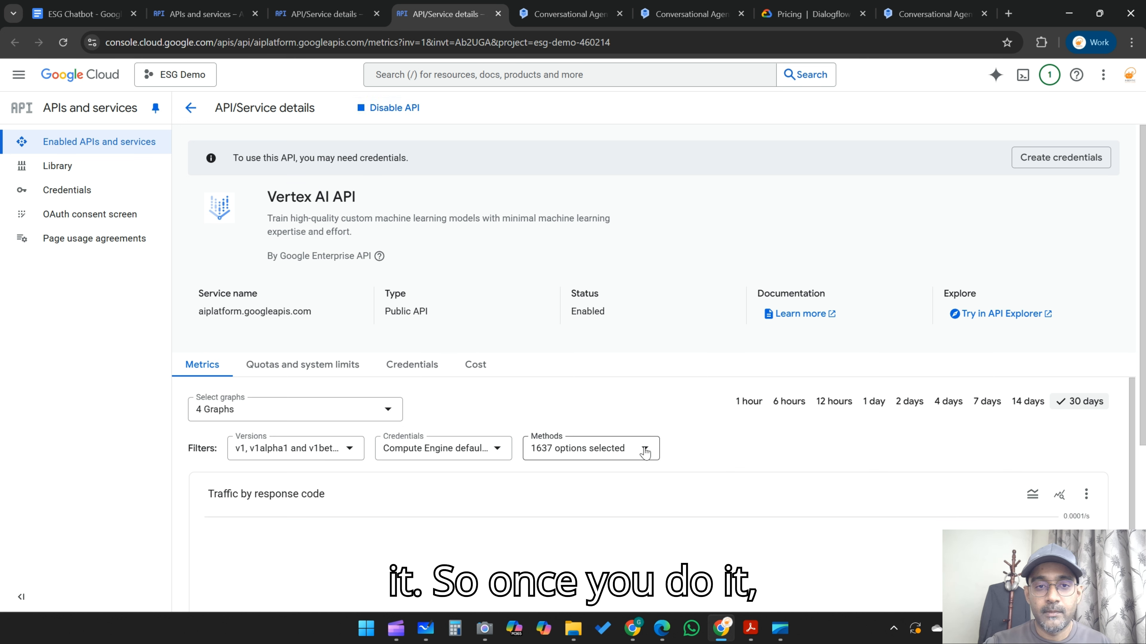
click(203, 13)
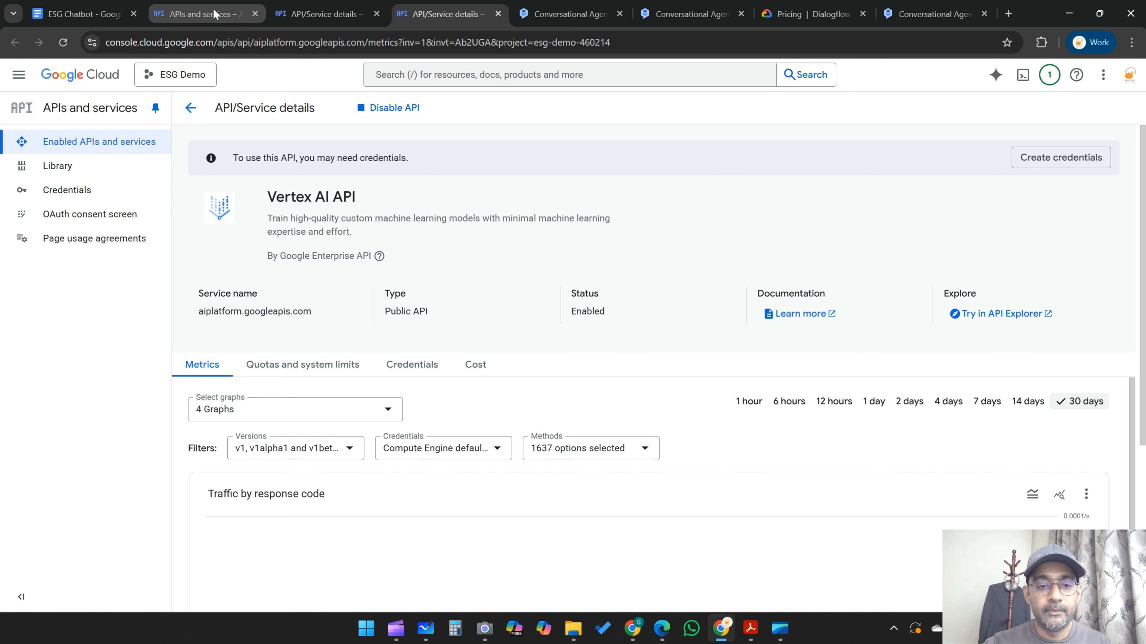
scroll(386, 282, down, 1)
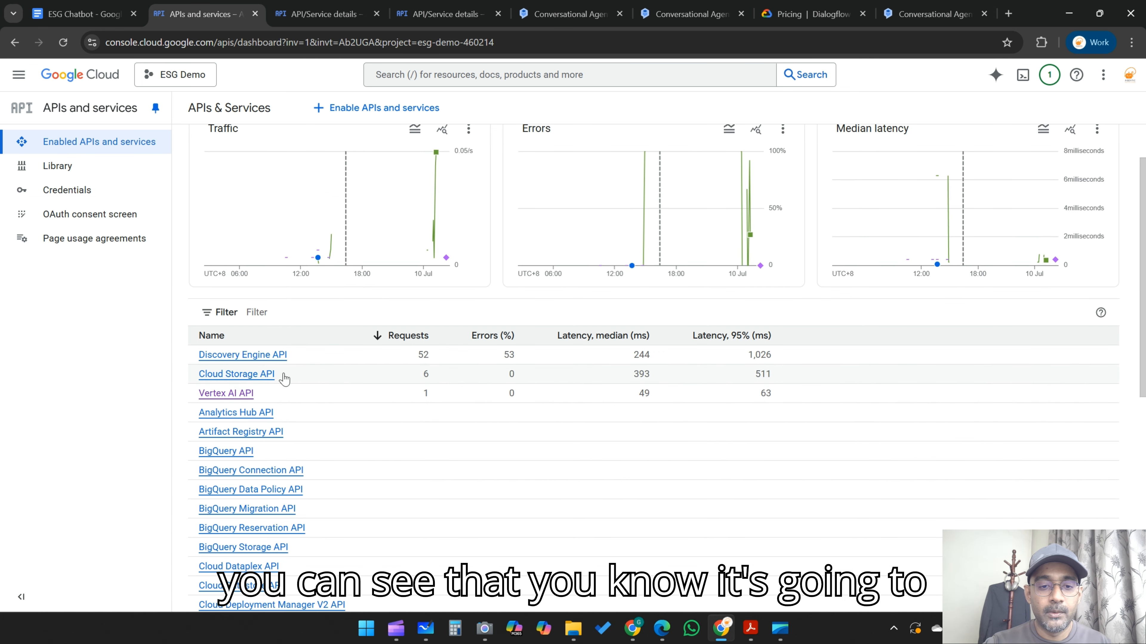
scroll(250, 451, down, 8)
scroll(254, 334, up, 10)
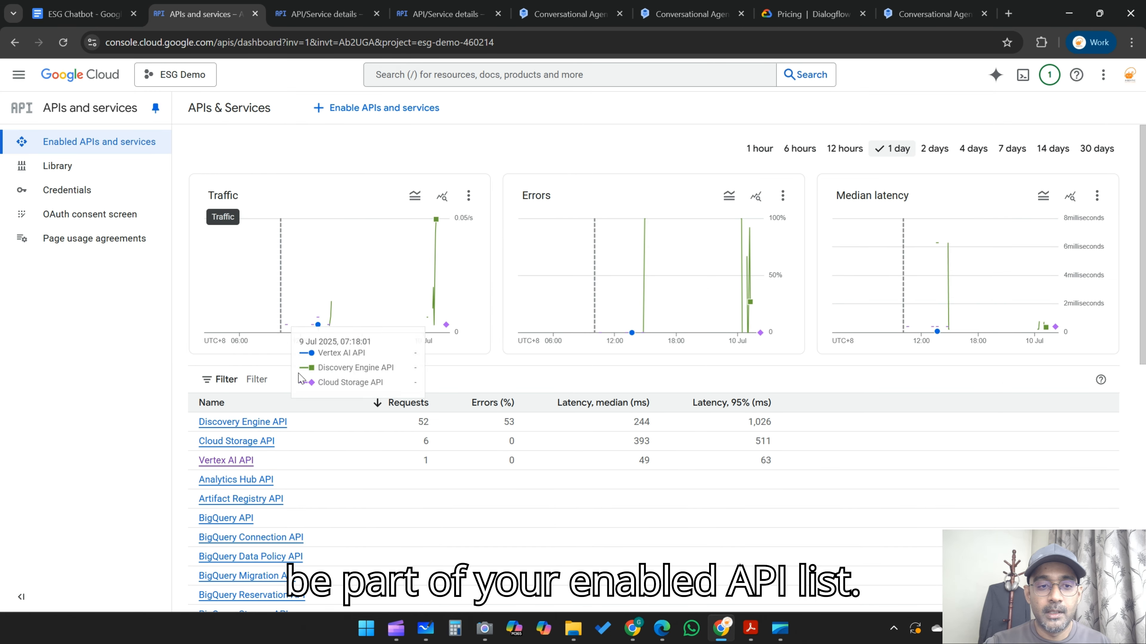
scroll(274, 402, down, 10)
scroll(298, 303, up, 4)
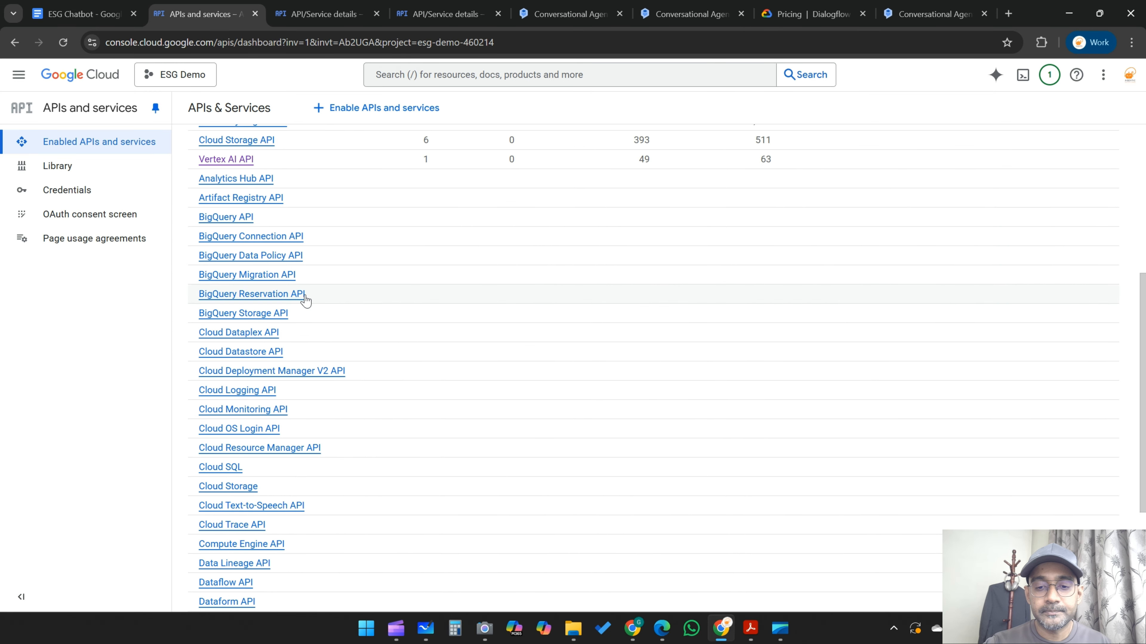
- Consult the phase plan on the Canva whiteboard in Edge and return to the Google Cloud welcome page in Chrome
click(661, 628)
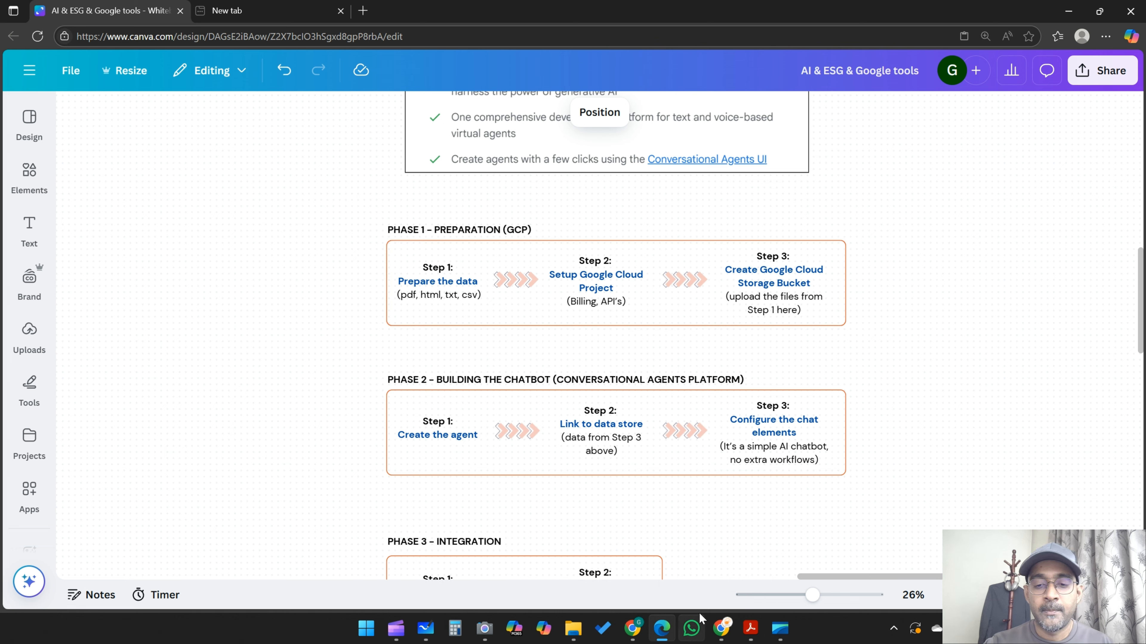
click(722, 628)
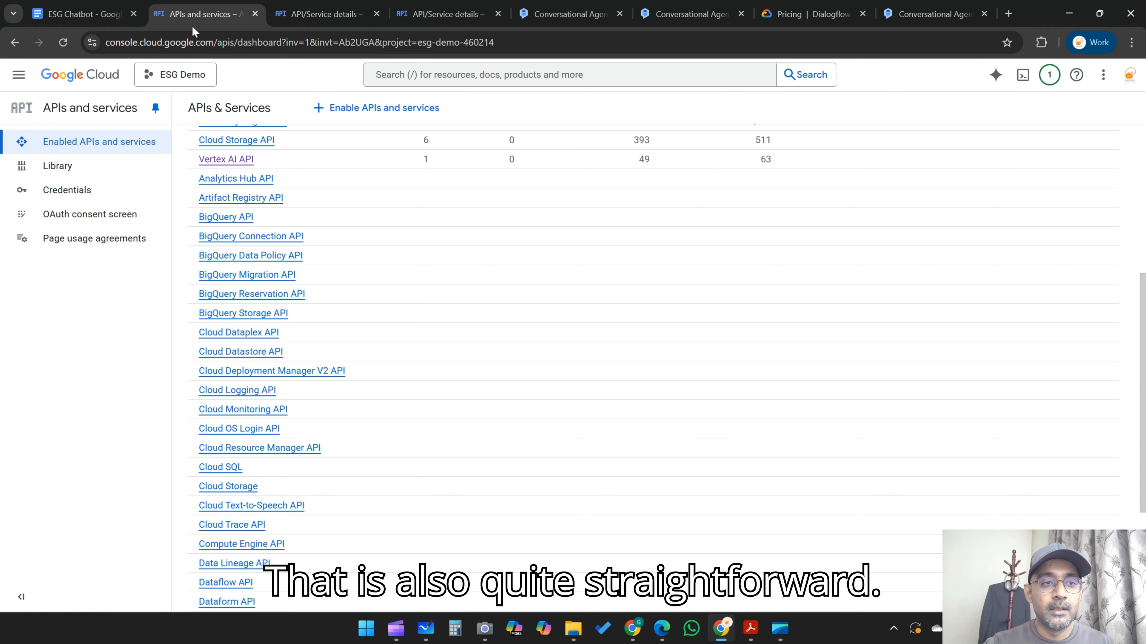
click(68, 76)
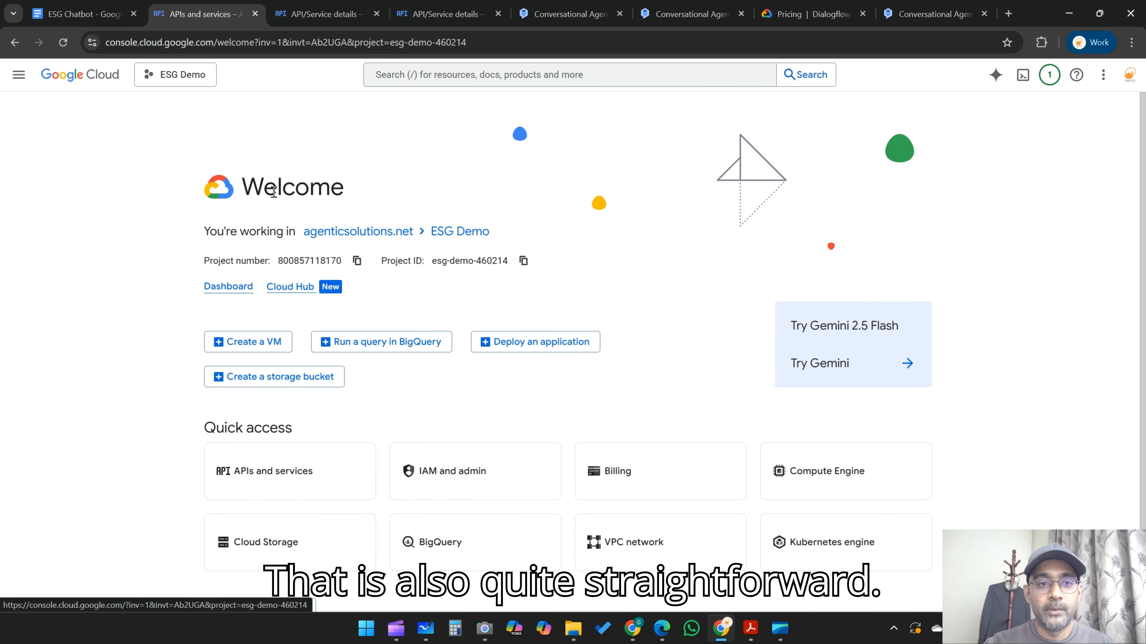
- Close the Dialogflow API and Vertex AI API detail pages
click(352, 12)
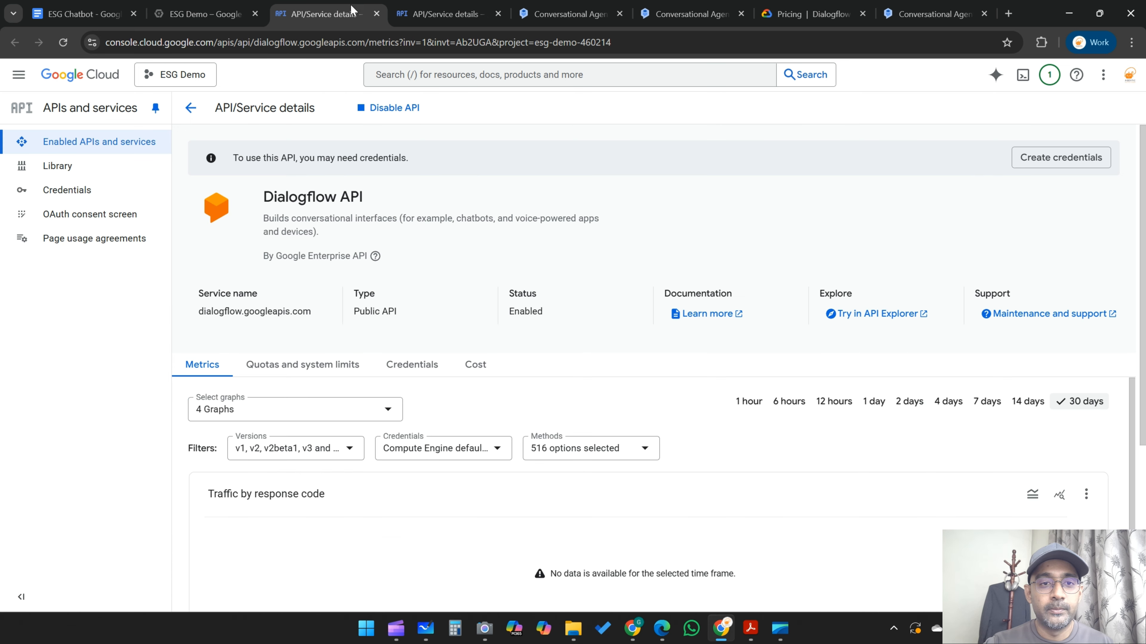
click(377, 14)
click(376, 14)
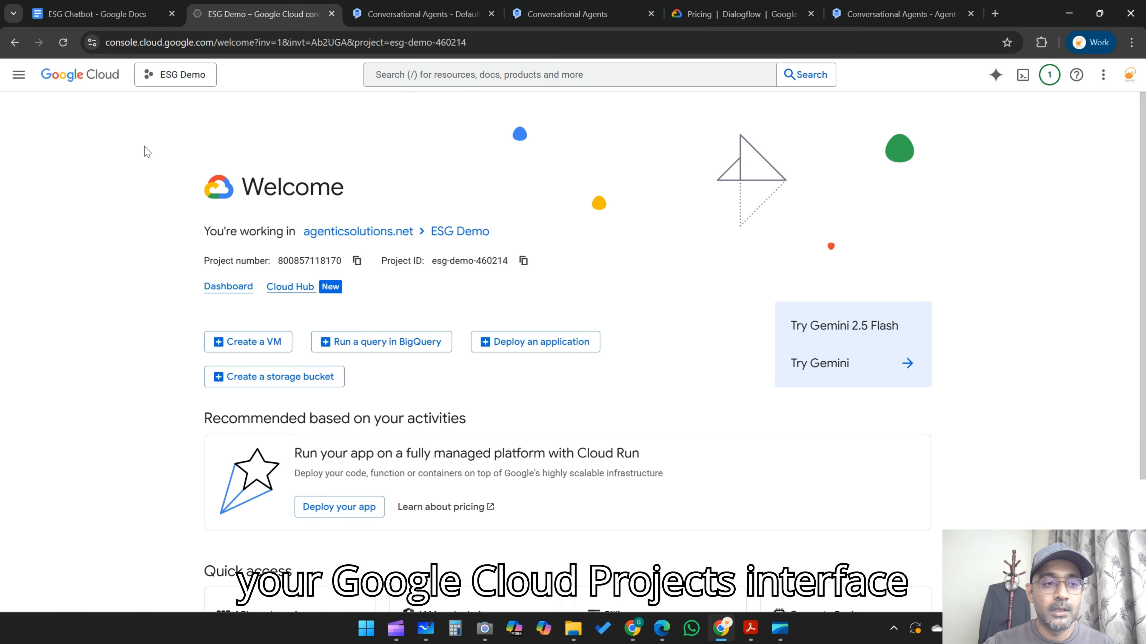
- Open Cloud Storage for the ESG Demo project from the Google Cloud welcome page
scroll(620, 299, down, 4)
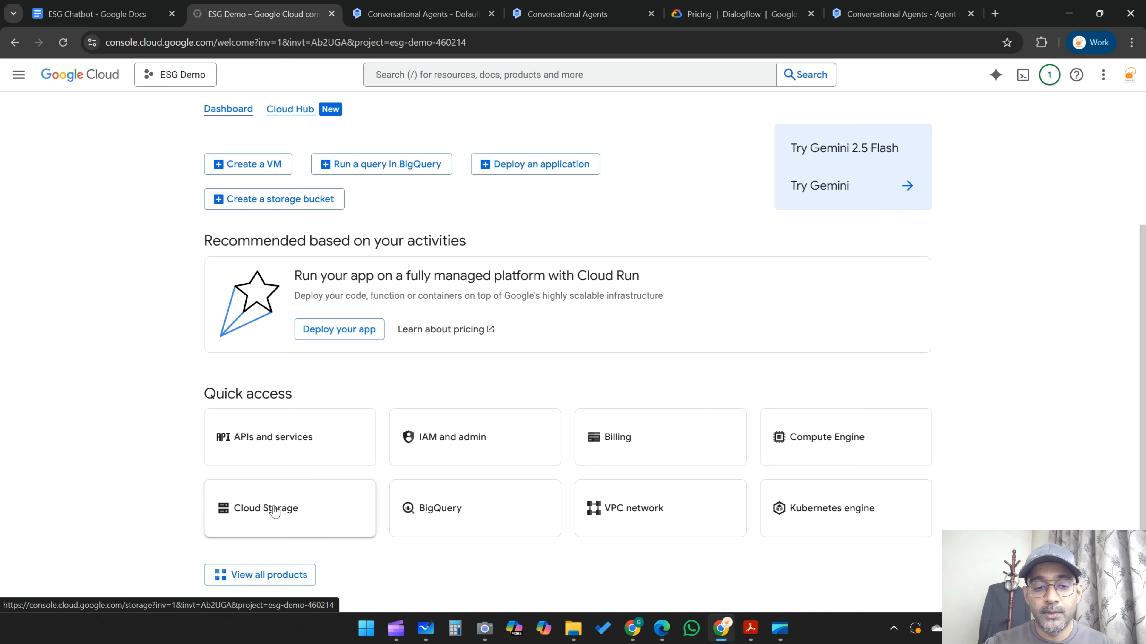
click(284, 513)
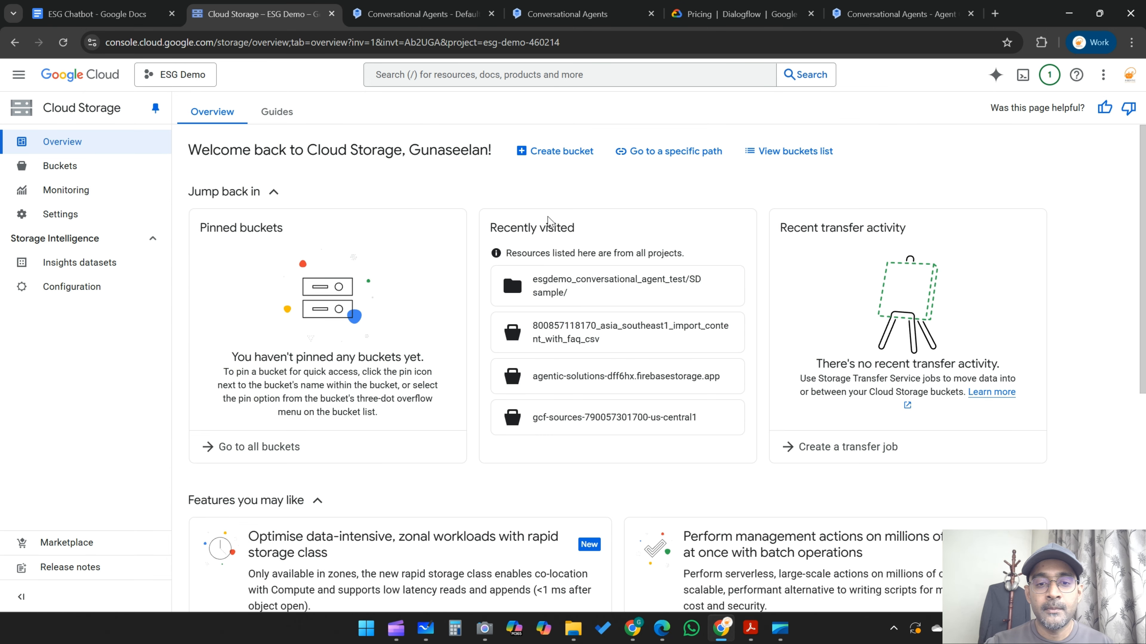
- Start creating a Cloud Storage bucket, name it asdfvb_asdf and continue to its storage location
click(556, 153)
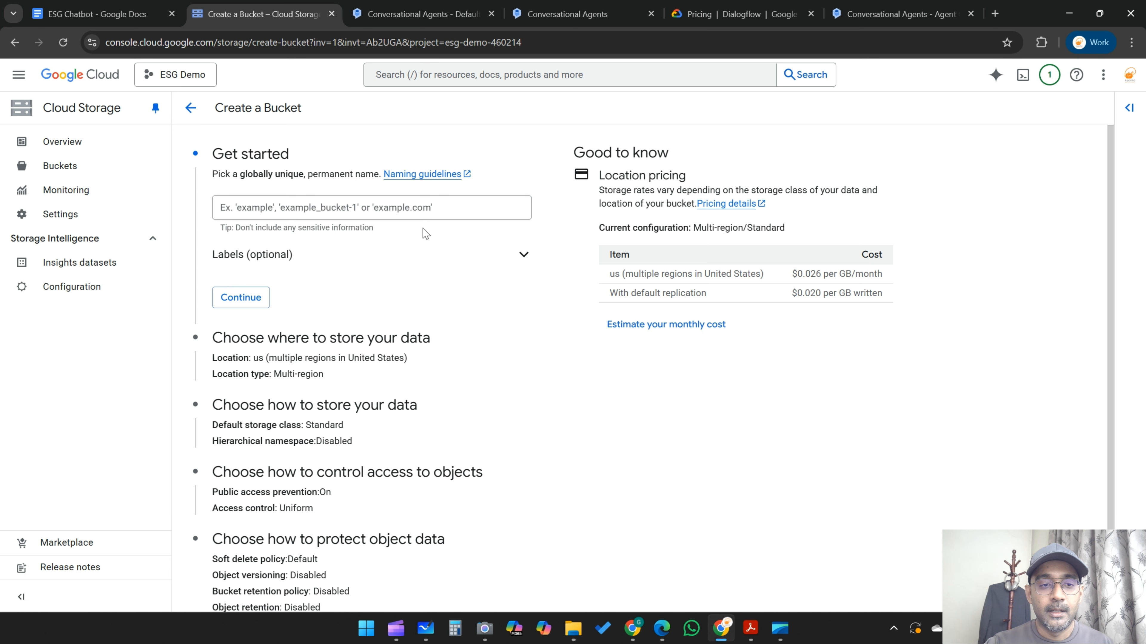
click(317, 208)
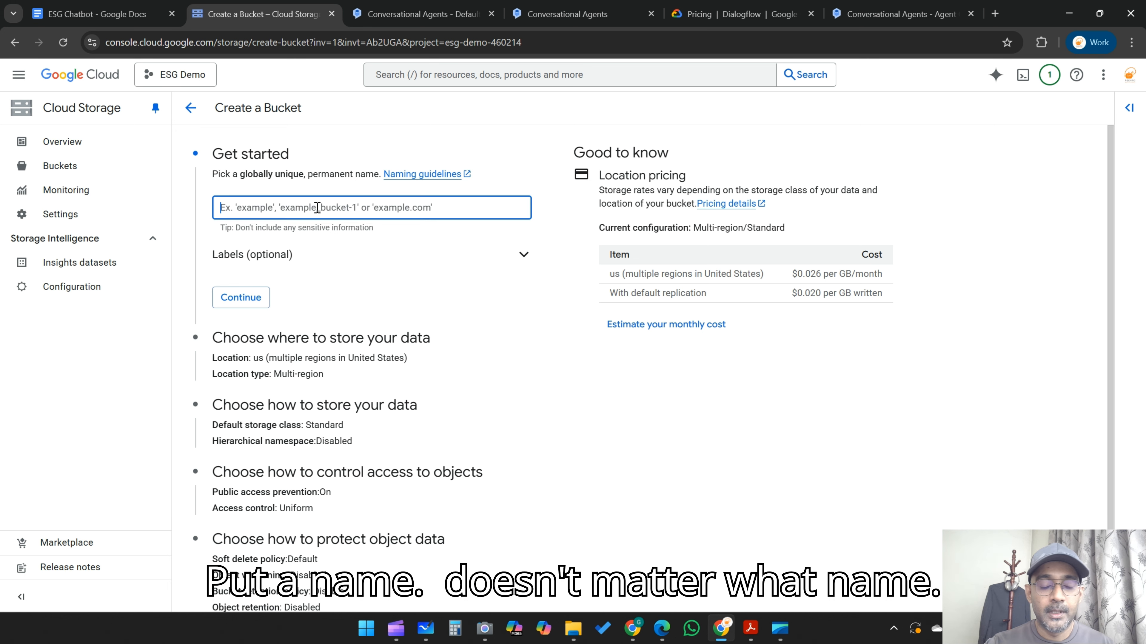
scroll(320, 203, down, 2)
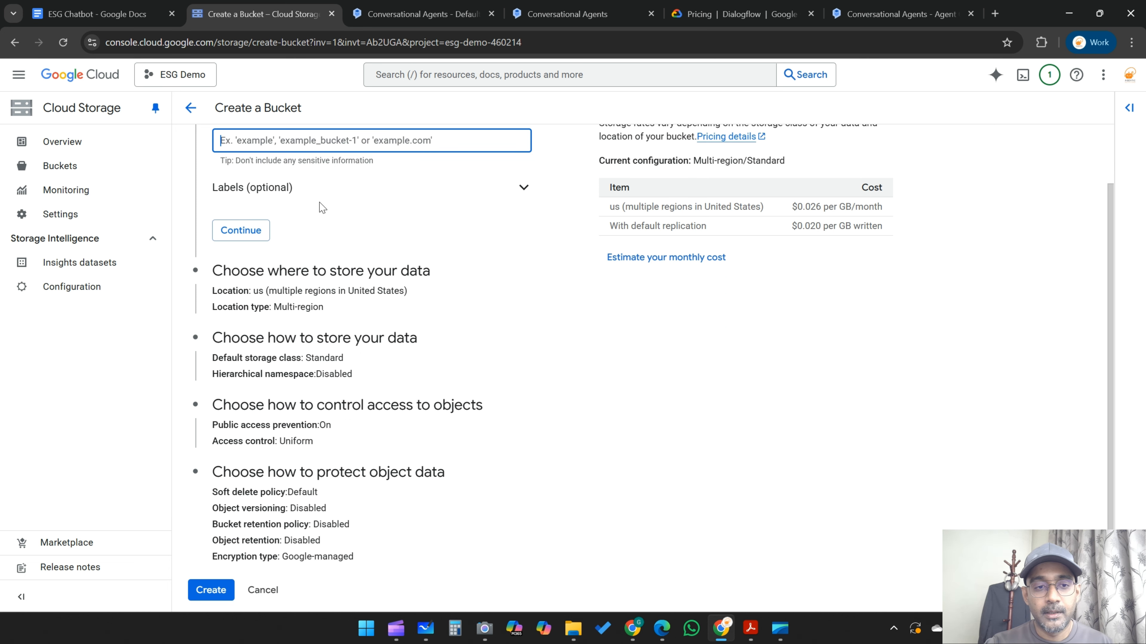
click(237, 227)
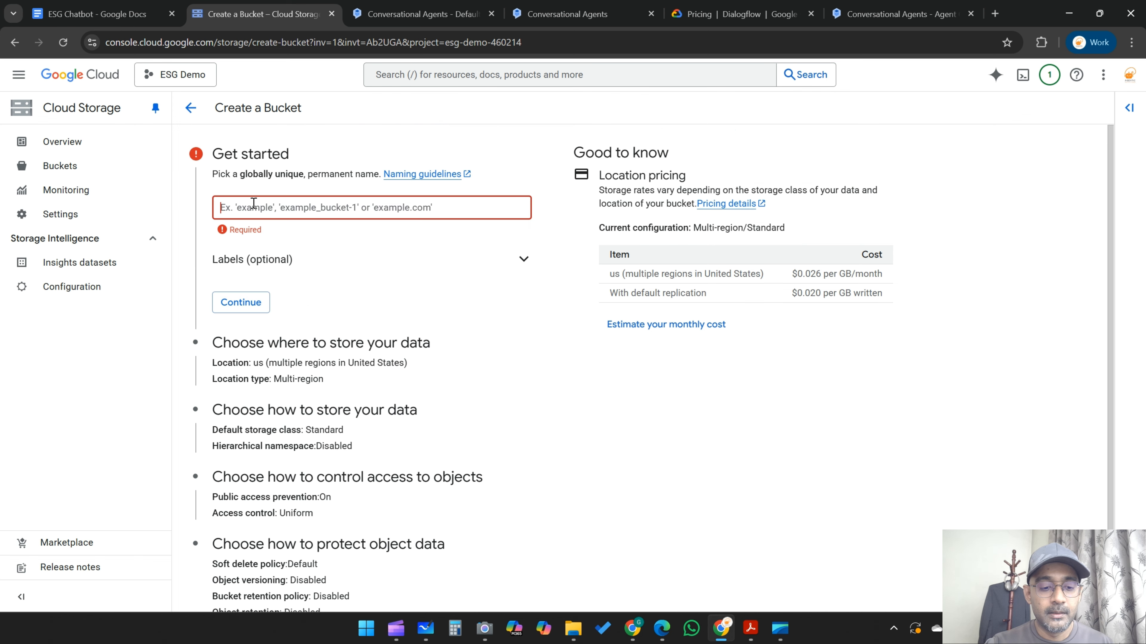
text(asdfvb)
click(251, 300)
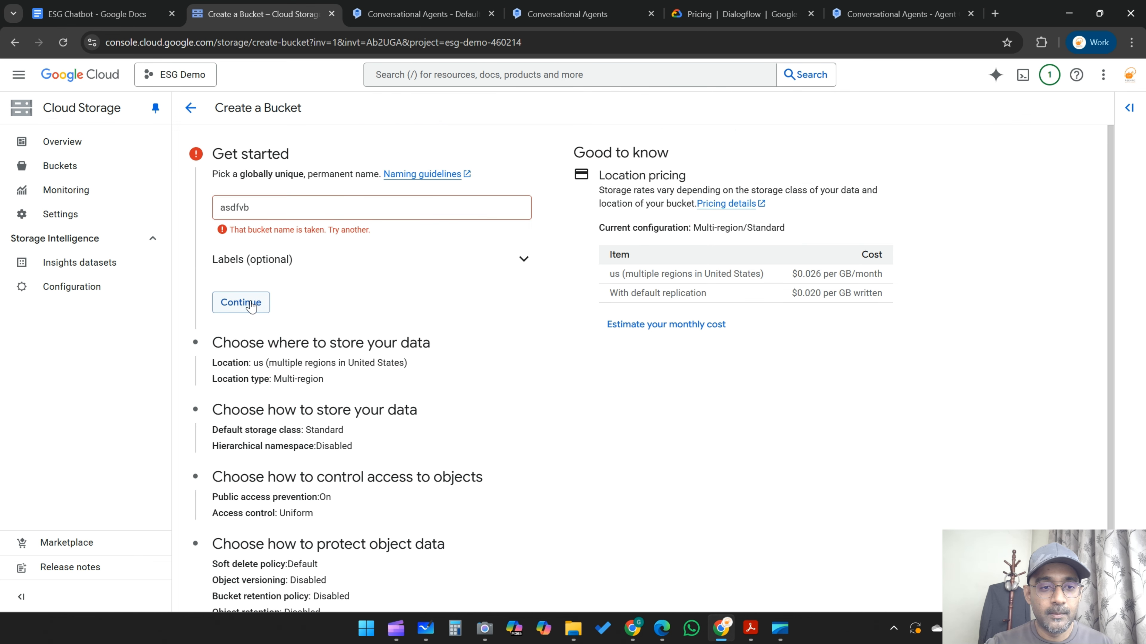
text(_asdf)
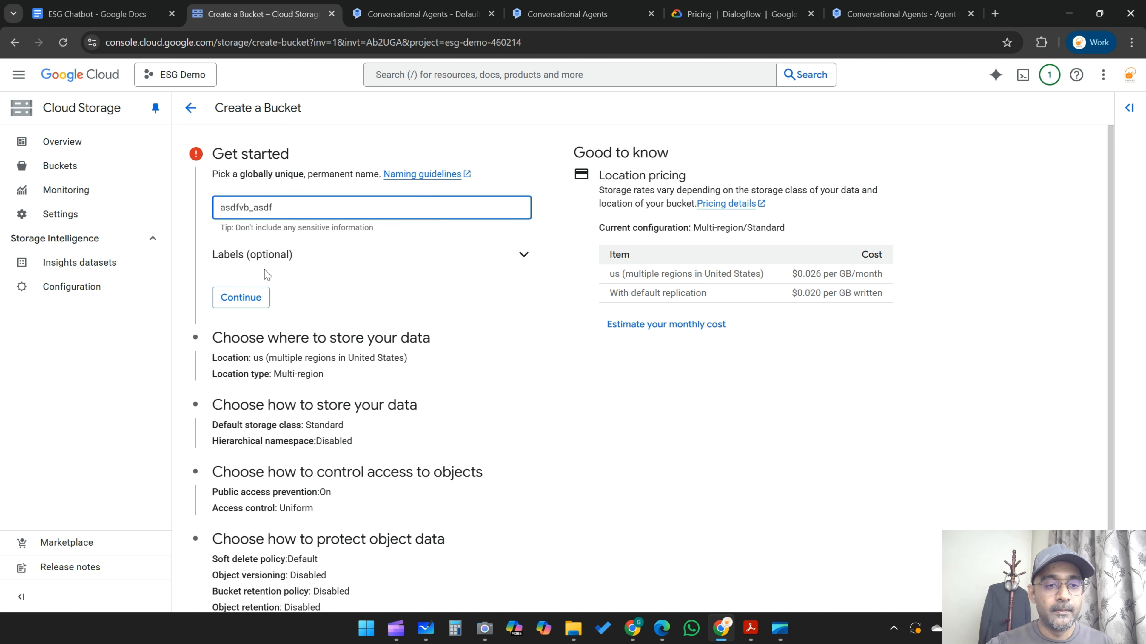
click(246, 297)
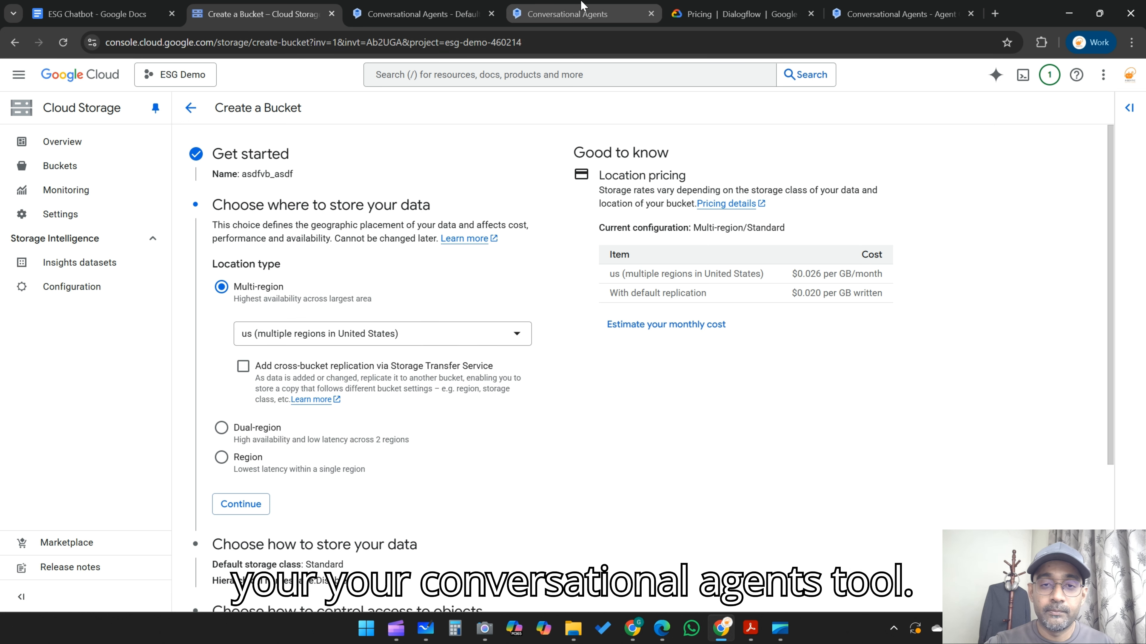
- Glance at the Conversational Agents page, then set the new bucket's multi-region location to asia (multiple regions in Asia)
click(575, 20)
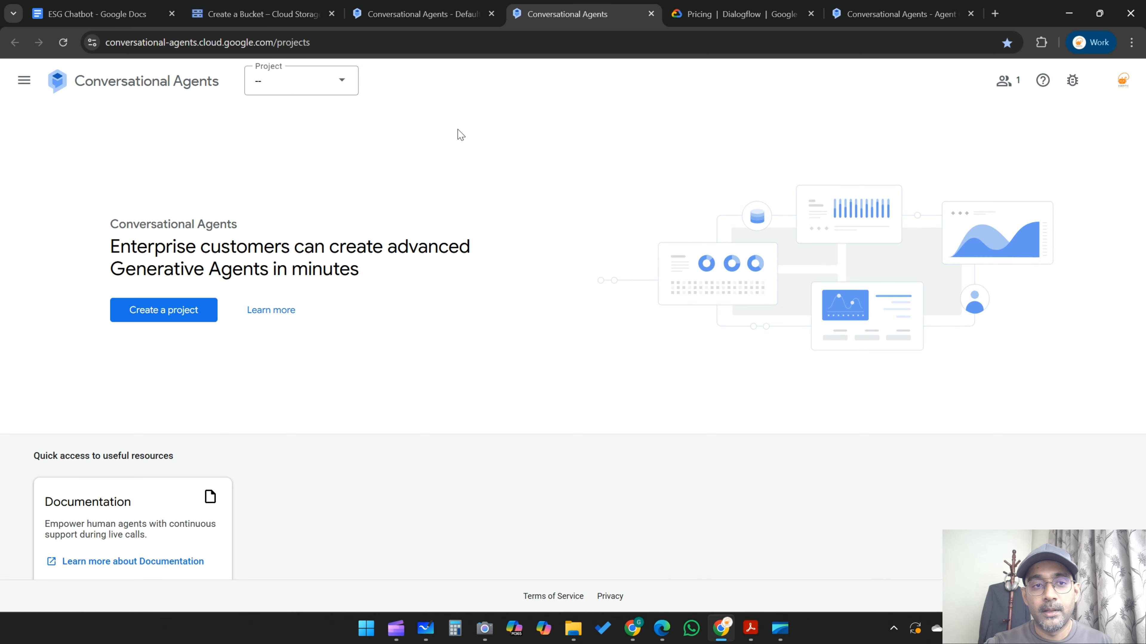
click(257, 16)
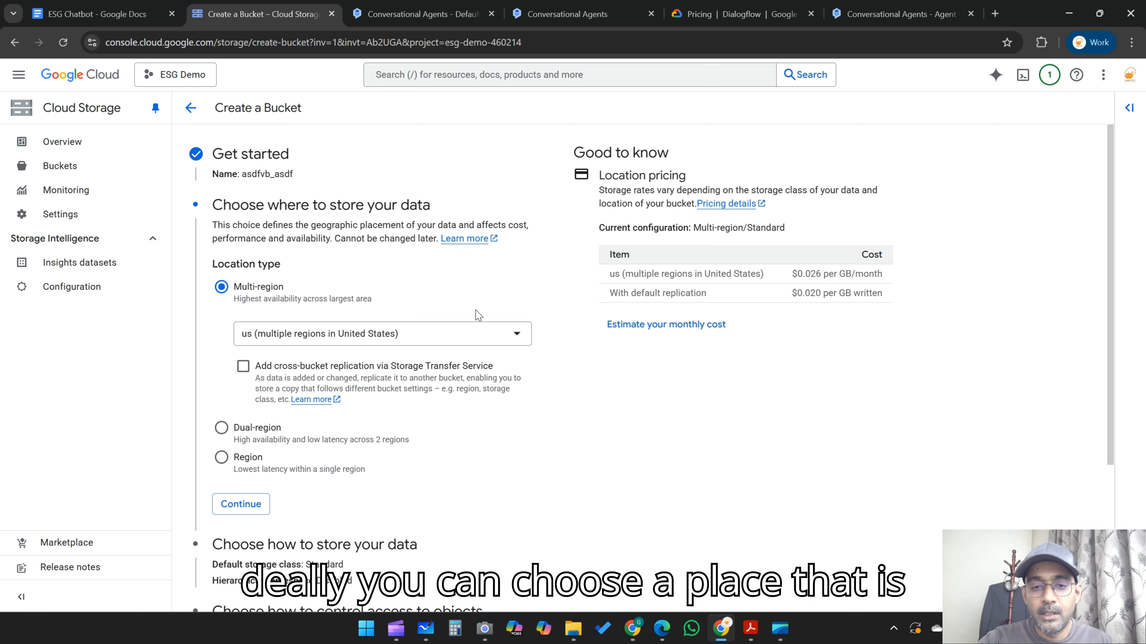
click(484, 344)
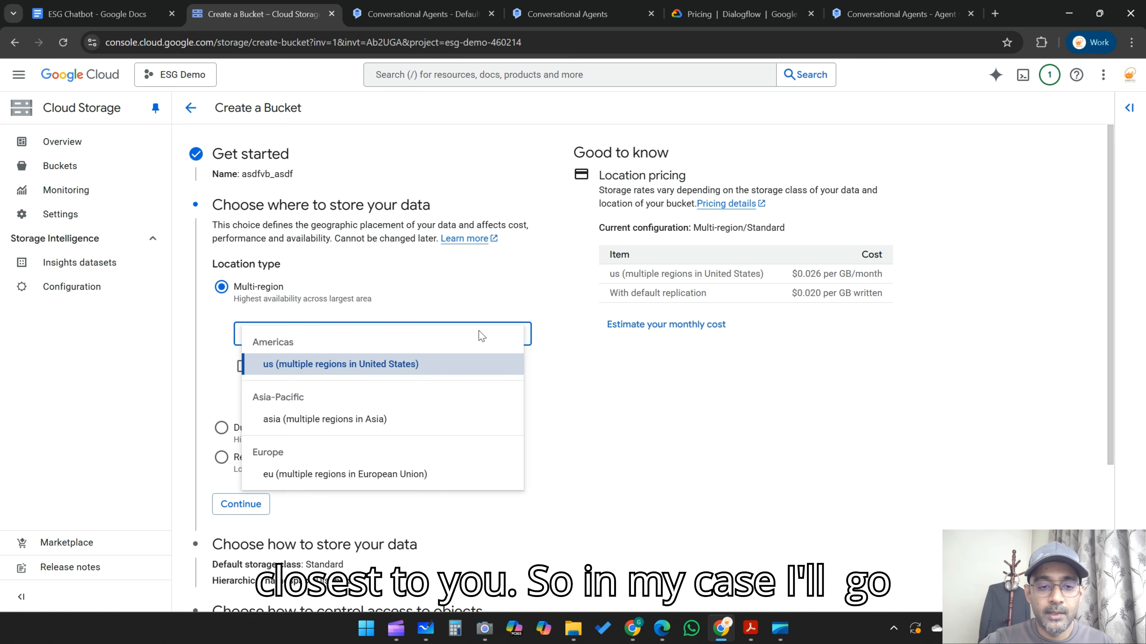
click(386, 419)
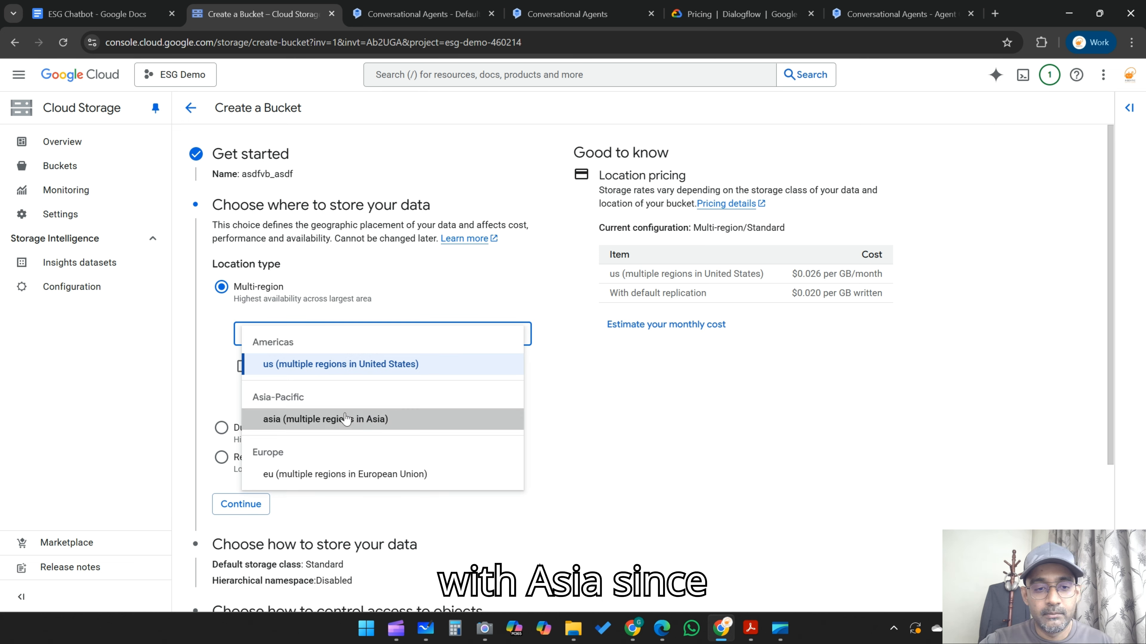
scroll(426, 312, down, 3)
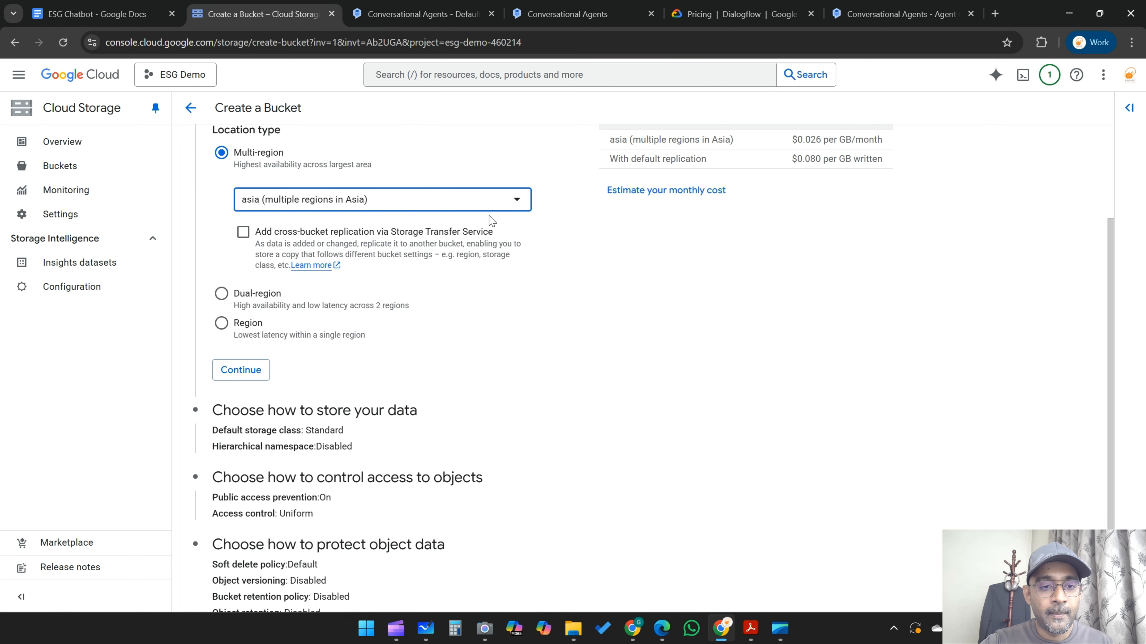
scroll(496, 215, down, 2)
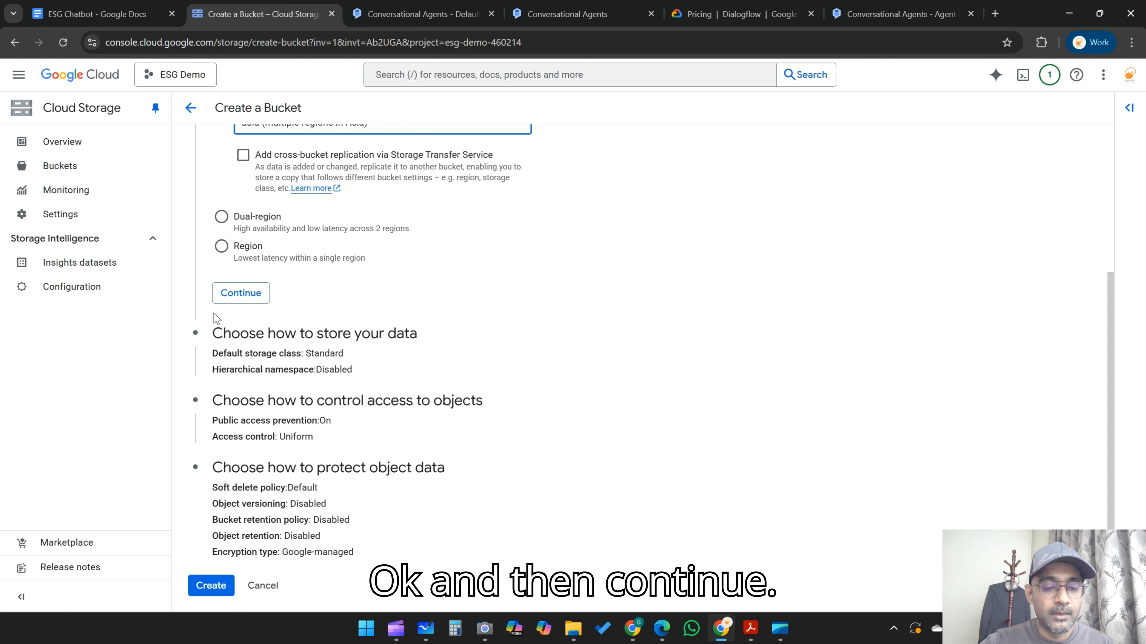
click(241, 293)
- Keep the Standard storage class for the new bucket and leave bucket creation for the Cloud Storage overview
scroll(368, 234, down, 5)
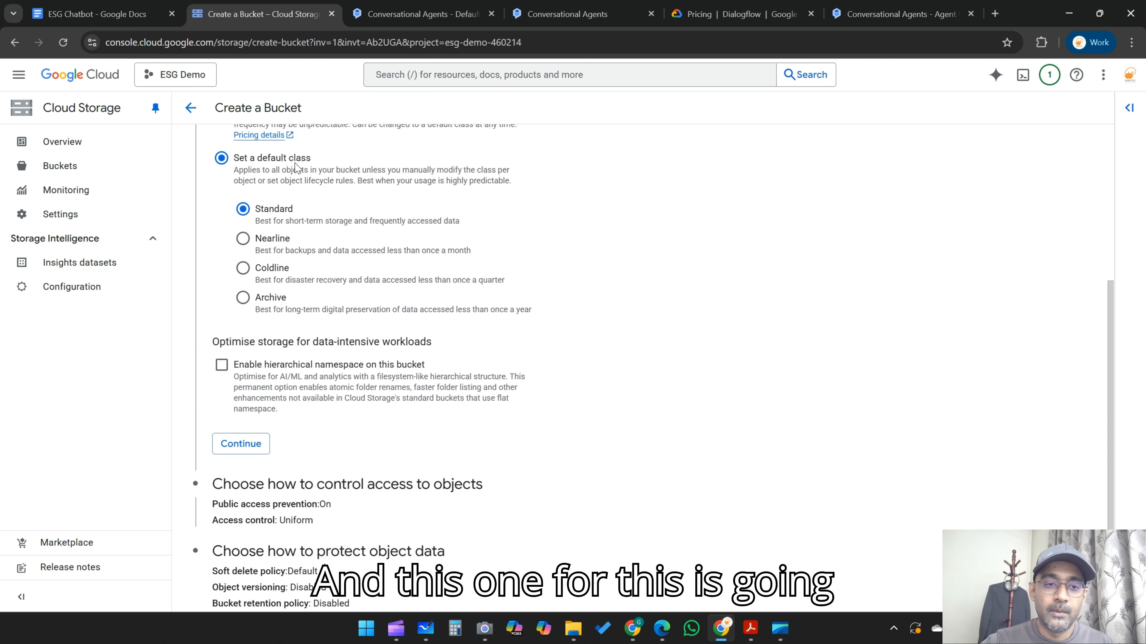
scroll(315, 210, down, 2)
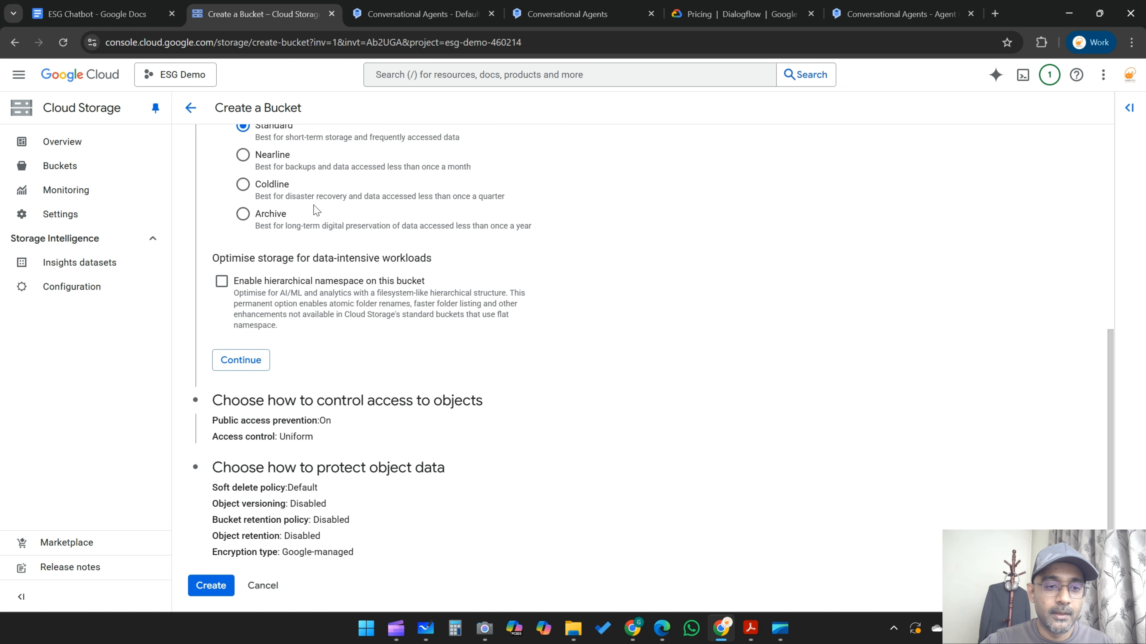
click(240, 359)
scroll(316, 271, down, 3)
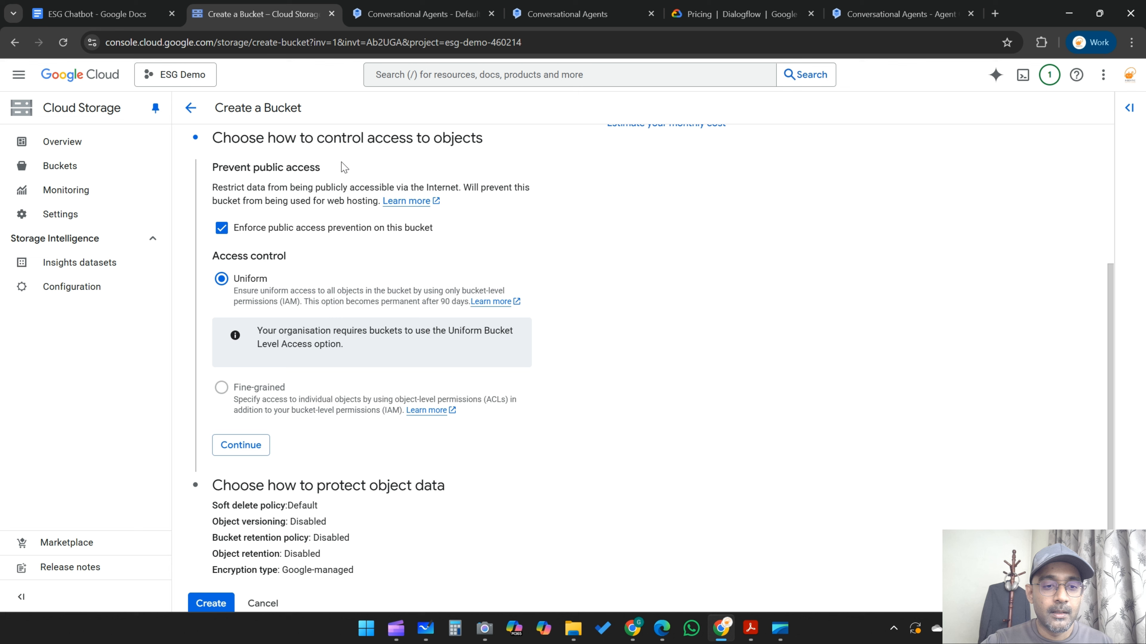
scroll(259, 294, down, 1)
click(219, 586)
click(68, 144)
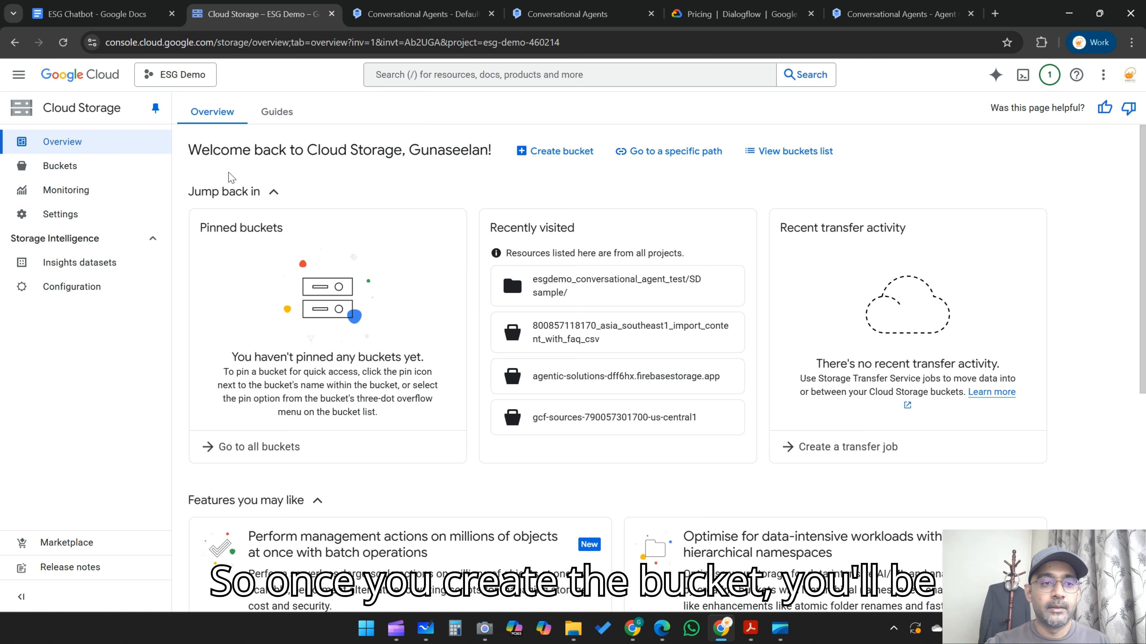
- Open the esgdemo_conversational_agent_test bucket and create a folder named Google_ref in it
click(96, 176)
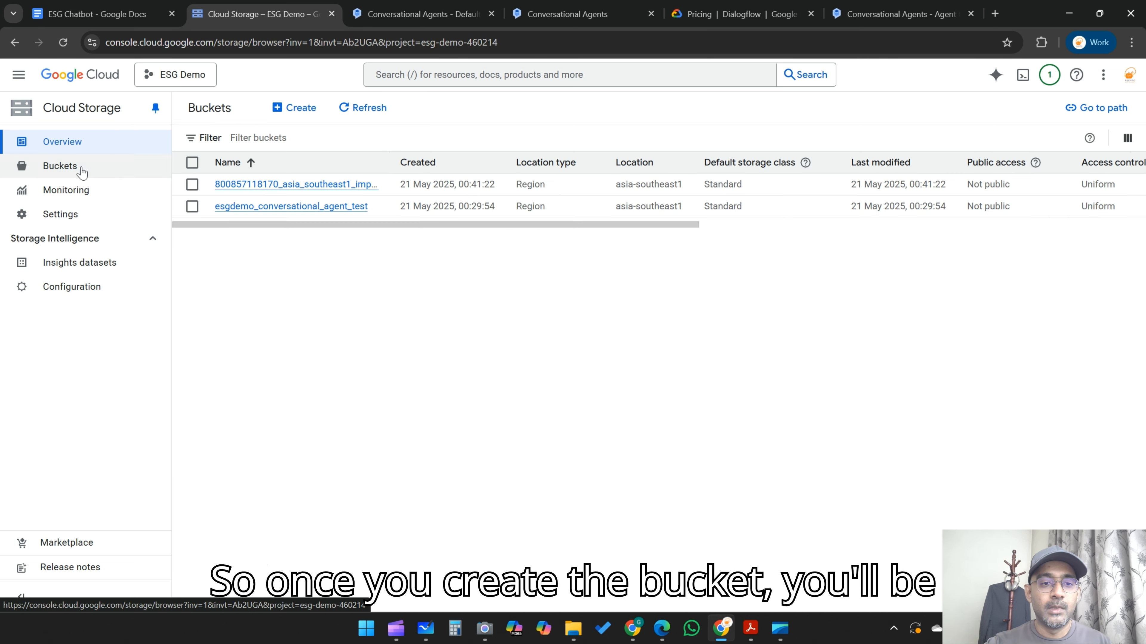
click(309, 207)
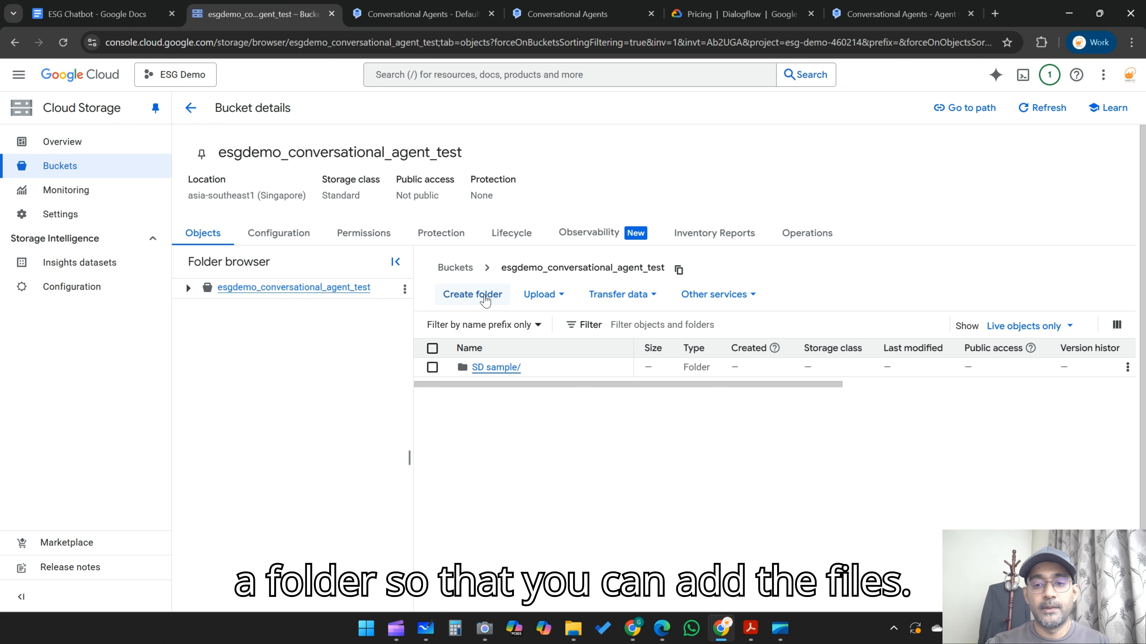
click(485, 299)
click(497, 344)
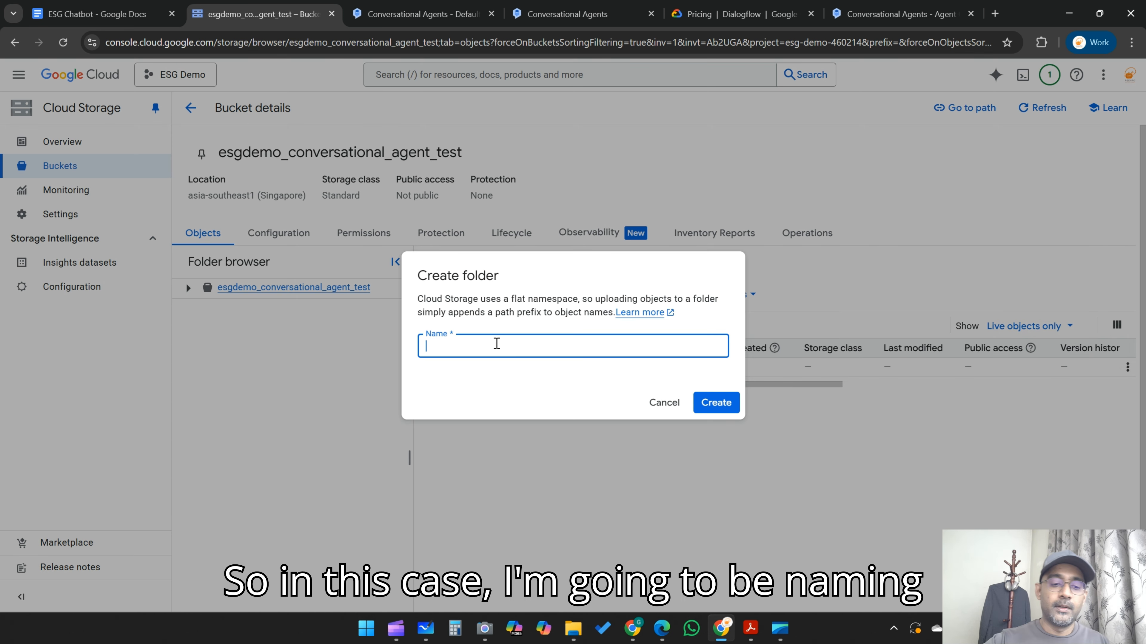
text(G)
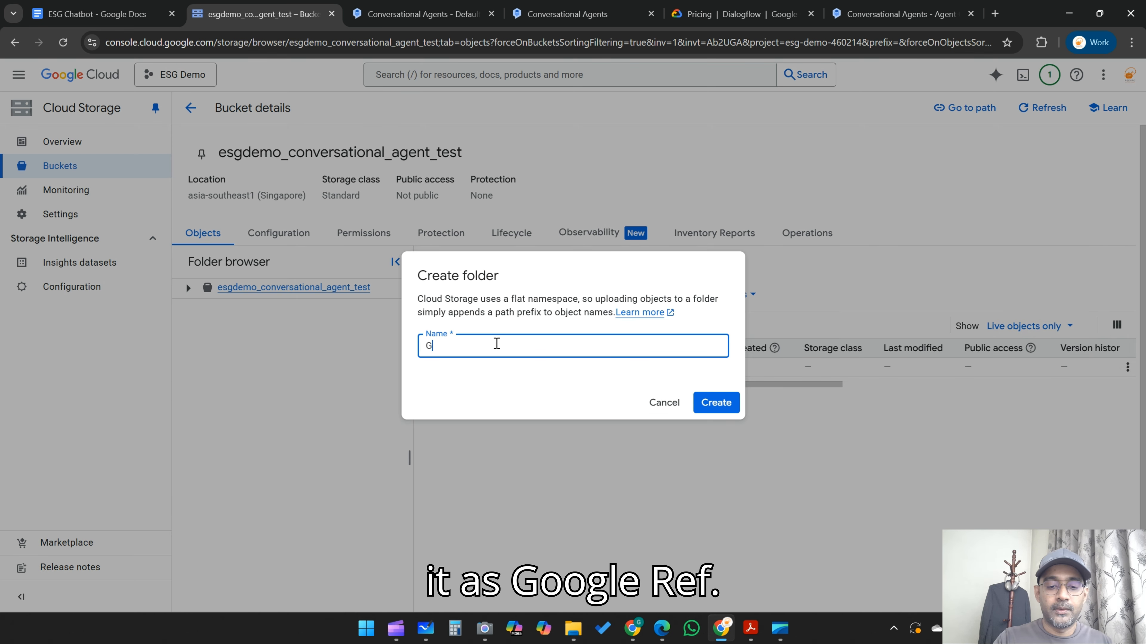
text(oogle_ref)
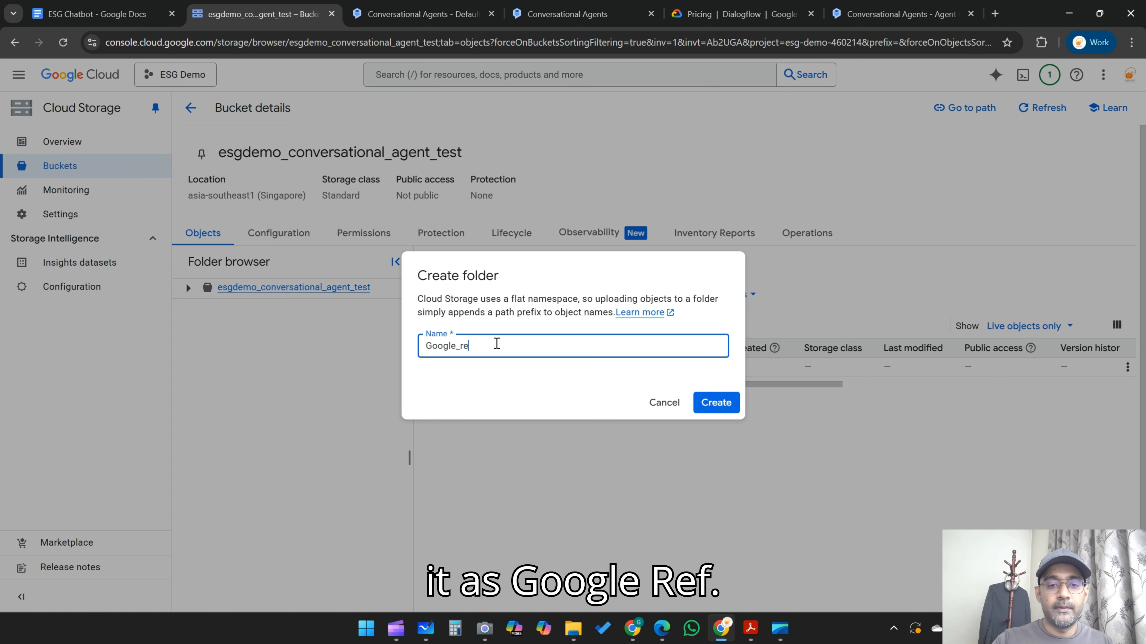
click(713, 406)
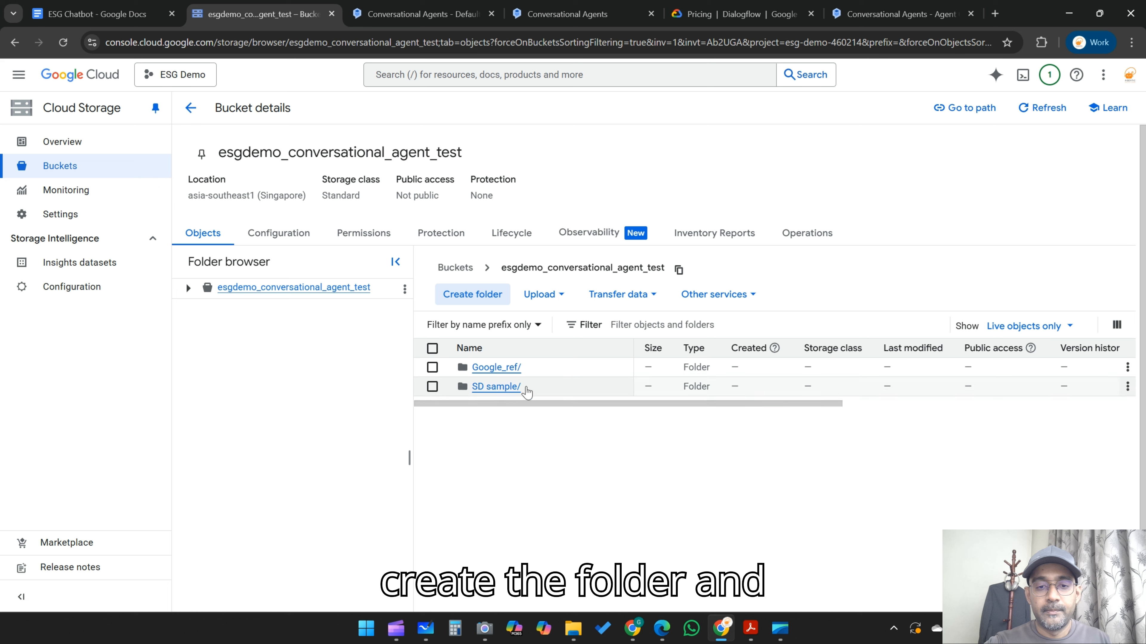
- Open the Google_ref folder and upload the selected source files to it
click(504, 368)
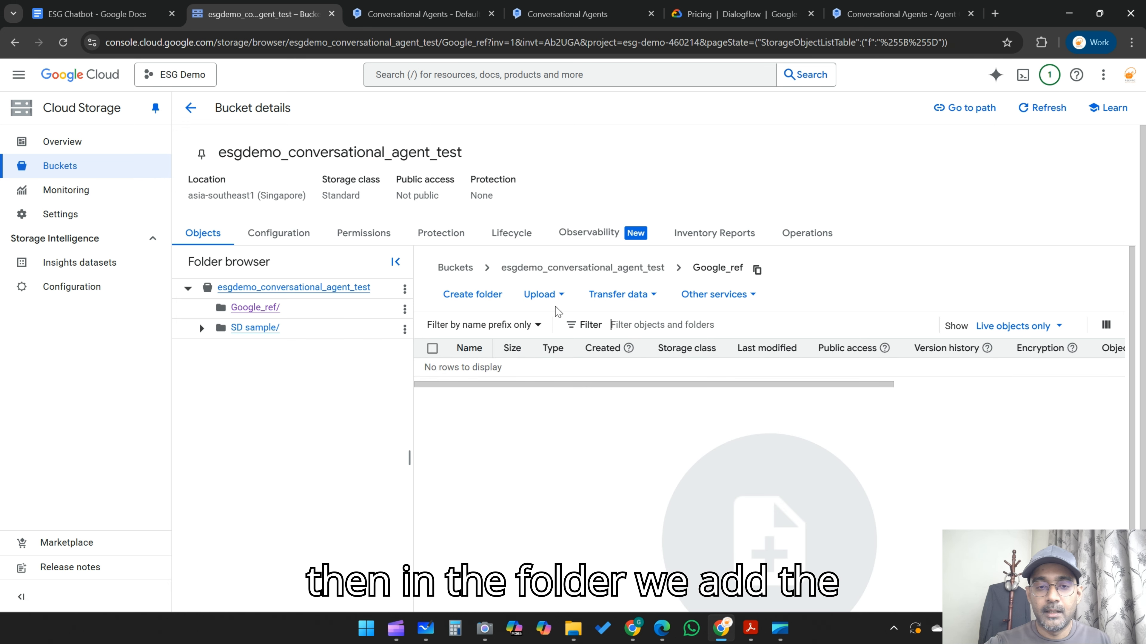
click(540, 296)
click(546, 321)
drag(189, 156, 174, 110)
click(633, 418)
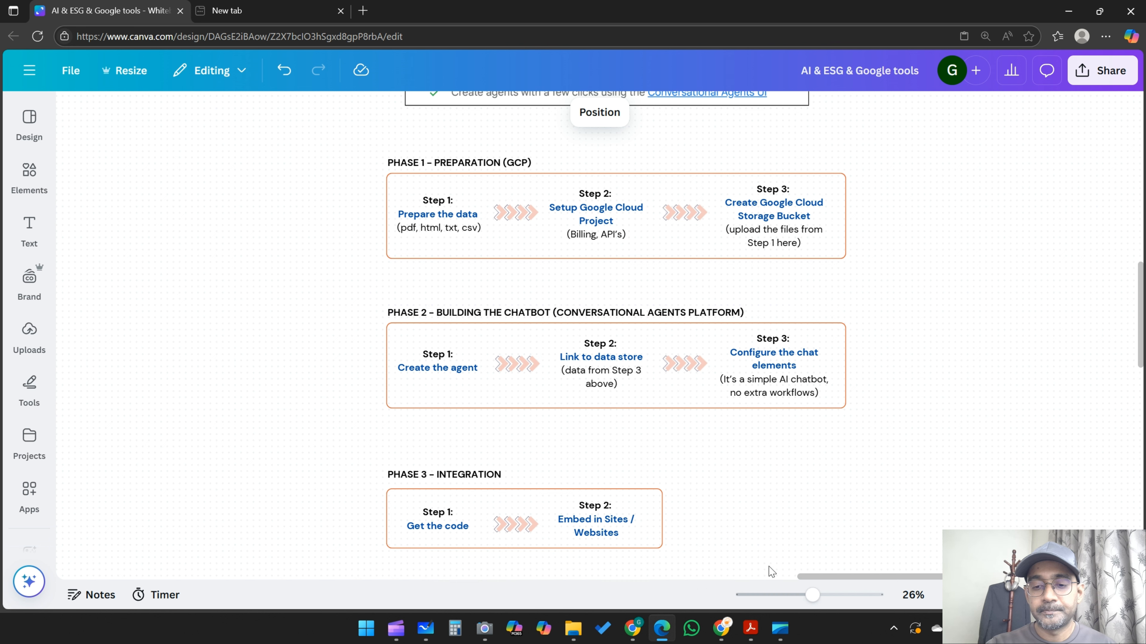
- Switch from the Canva whiteboard in Edge back to Chrome and select the ESG Demo project in Conversational Agents
mouse_move(724, 633)
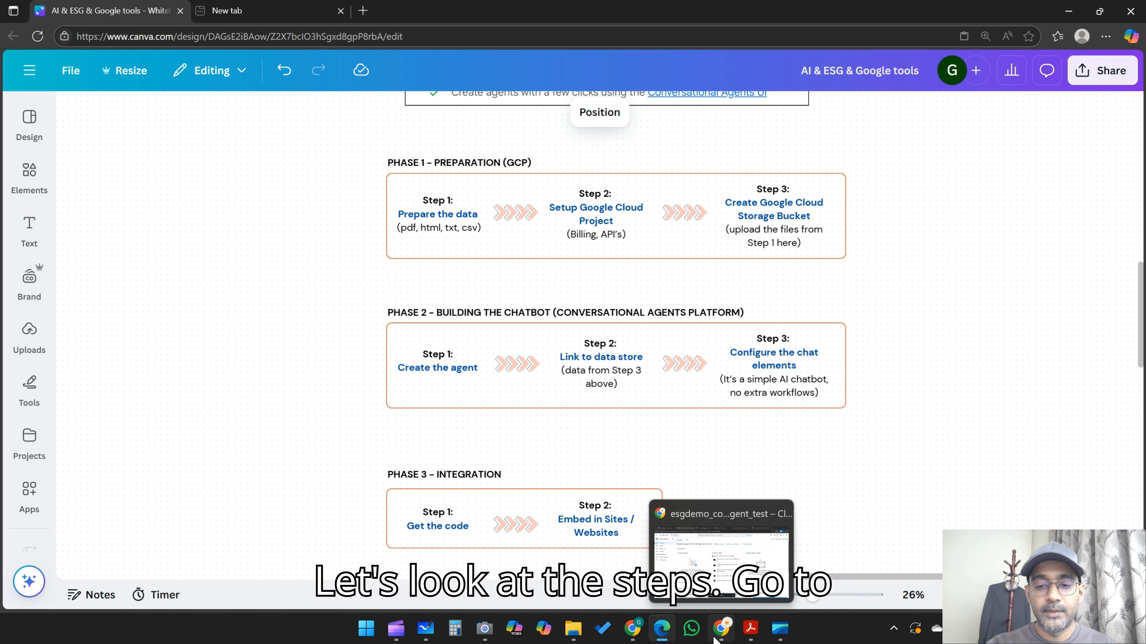
click(726, 631)
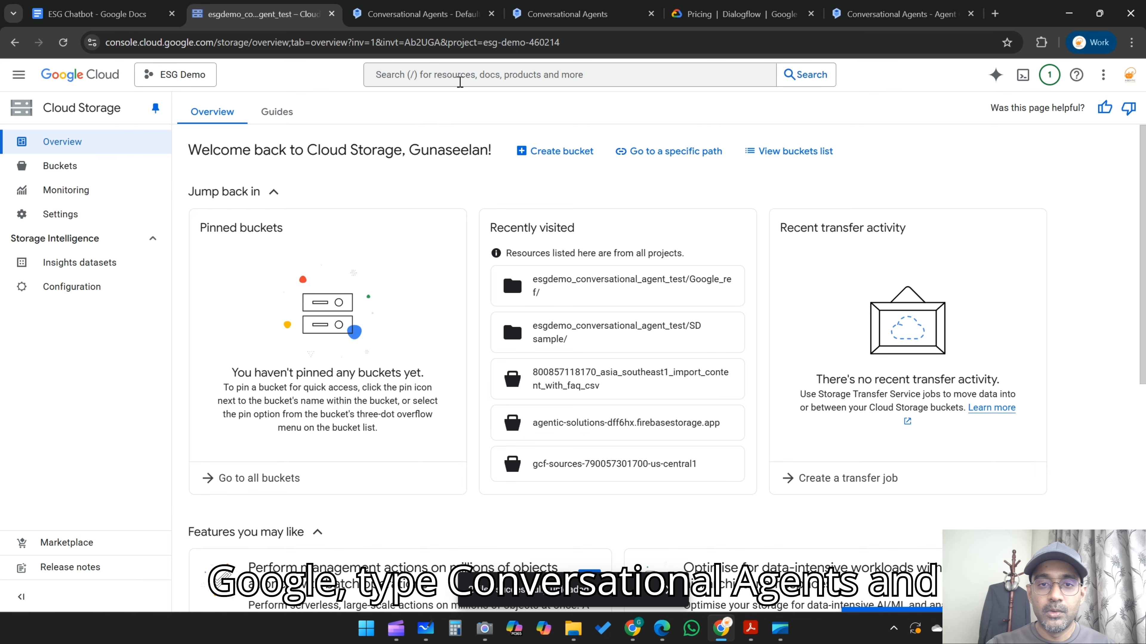
click(534, 18)
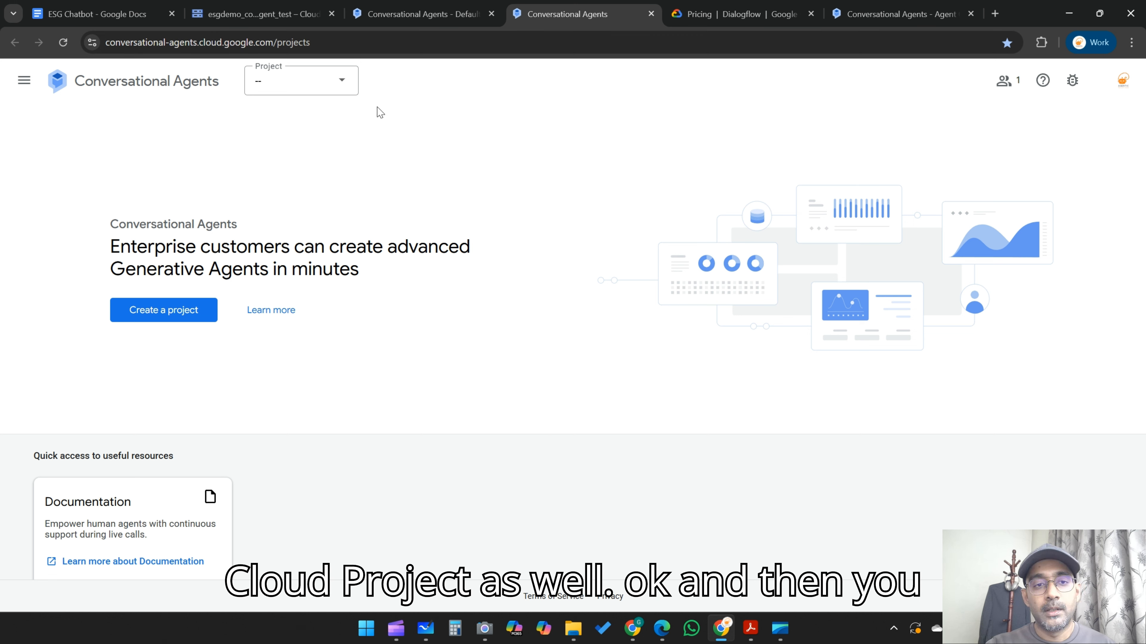
click(325, 90)
click(290, 91)
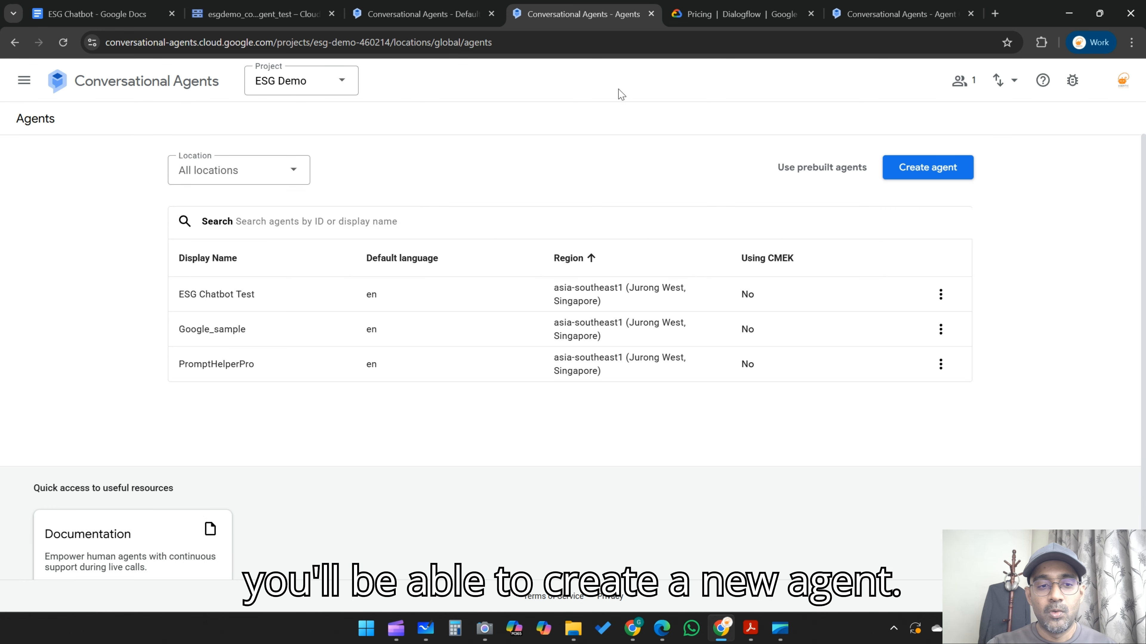
- Start a build-your-own agent in the ESG Demo project and give it the display name cxxc
click(932, 171)
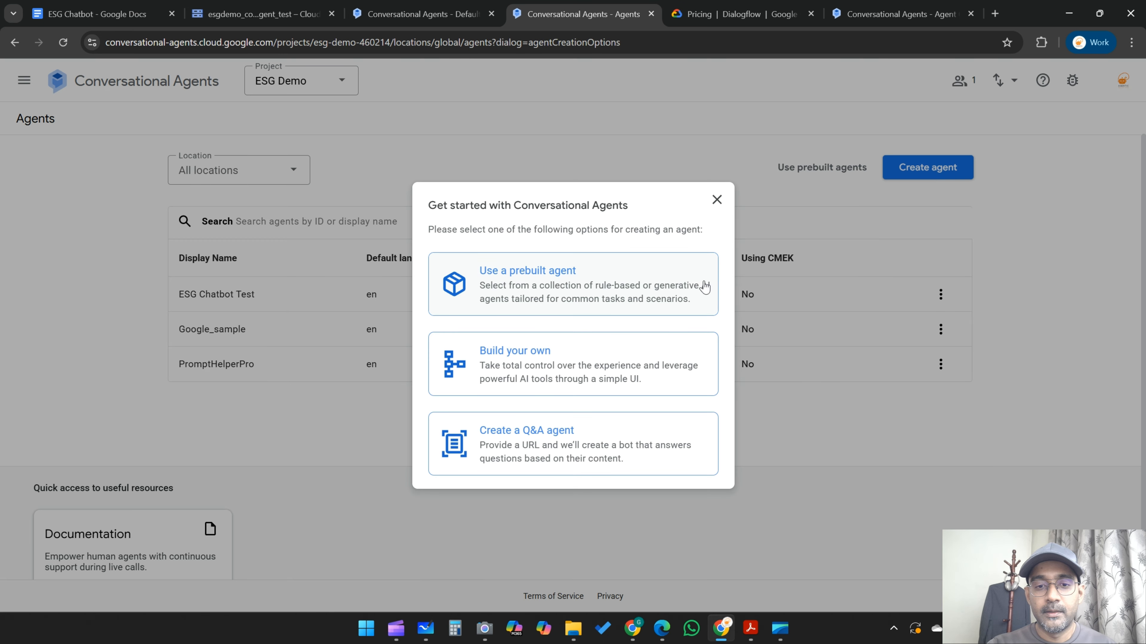
click(564, 369)
click(393, 122)
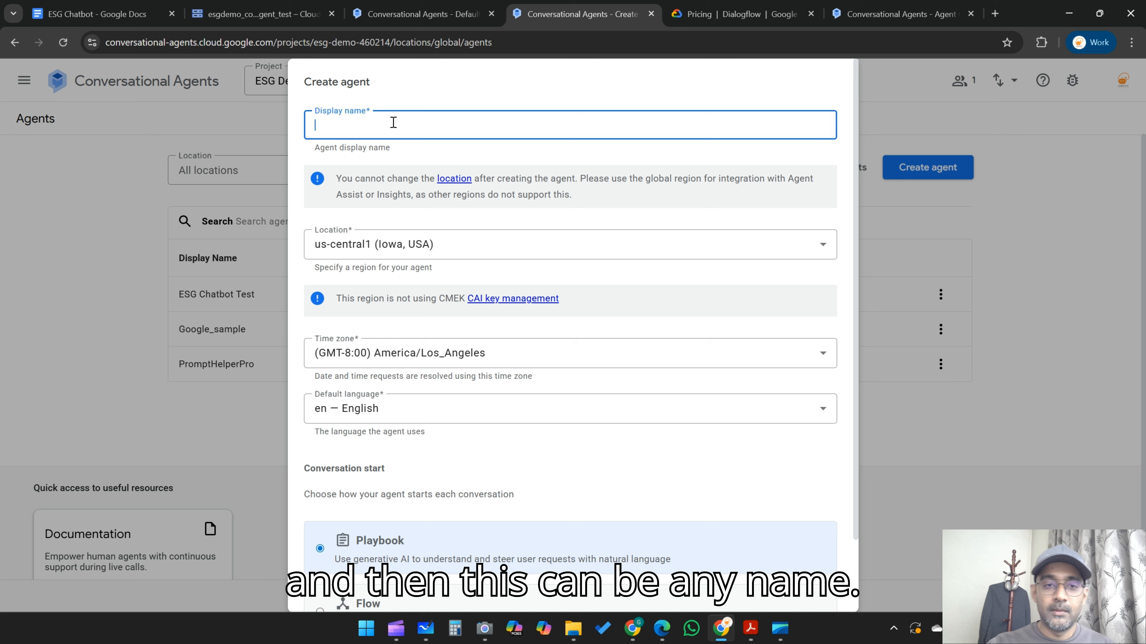
text(cxxc)
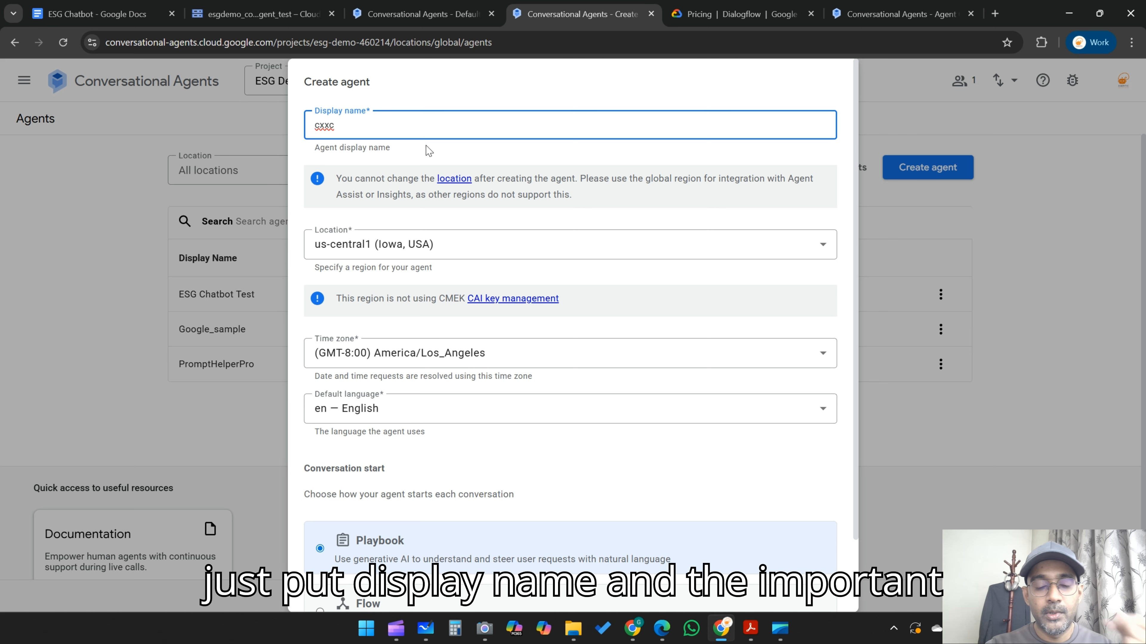
- Set the new agent's location to asia-southeast1 (Jurong West, Singapore)
click(438, 247)
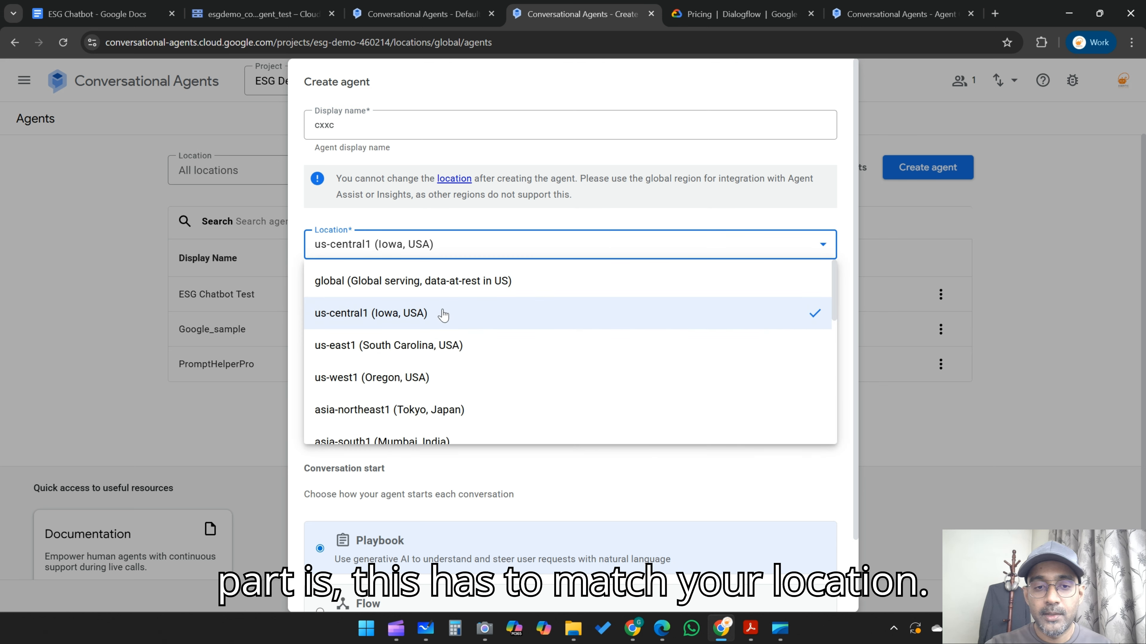
scroll(433, 330, down, 5)
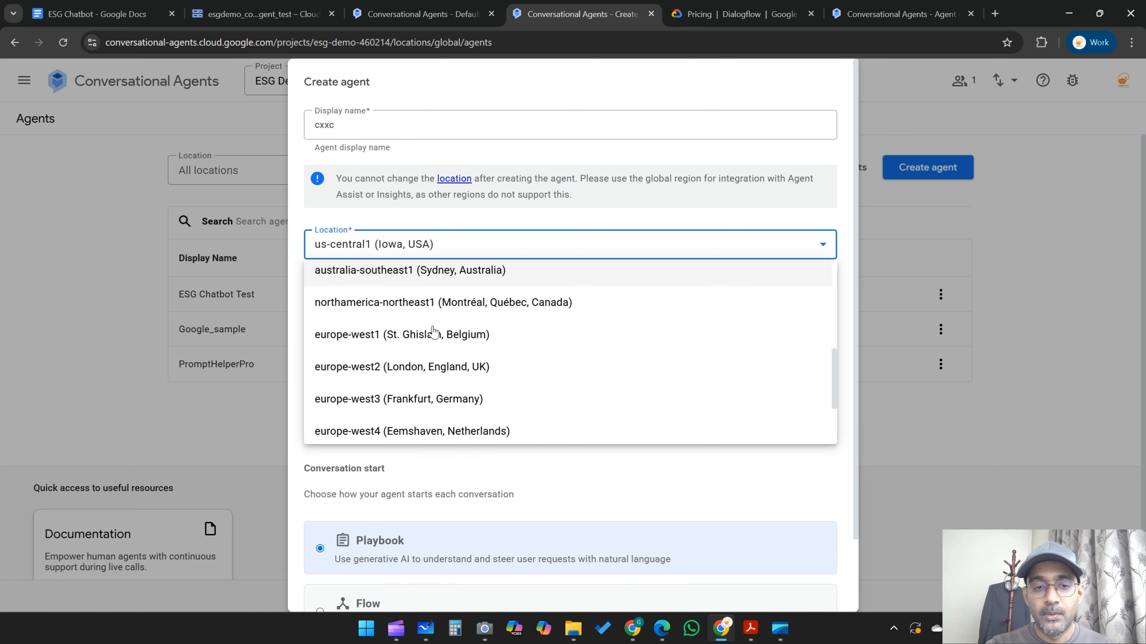
scroll(434, 329, up, 3)
click(456, 345)
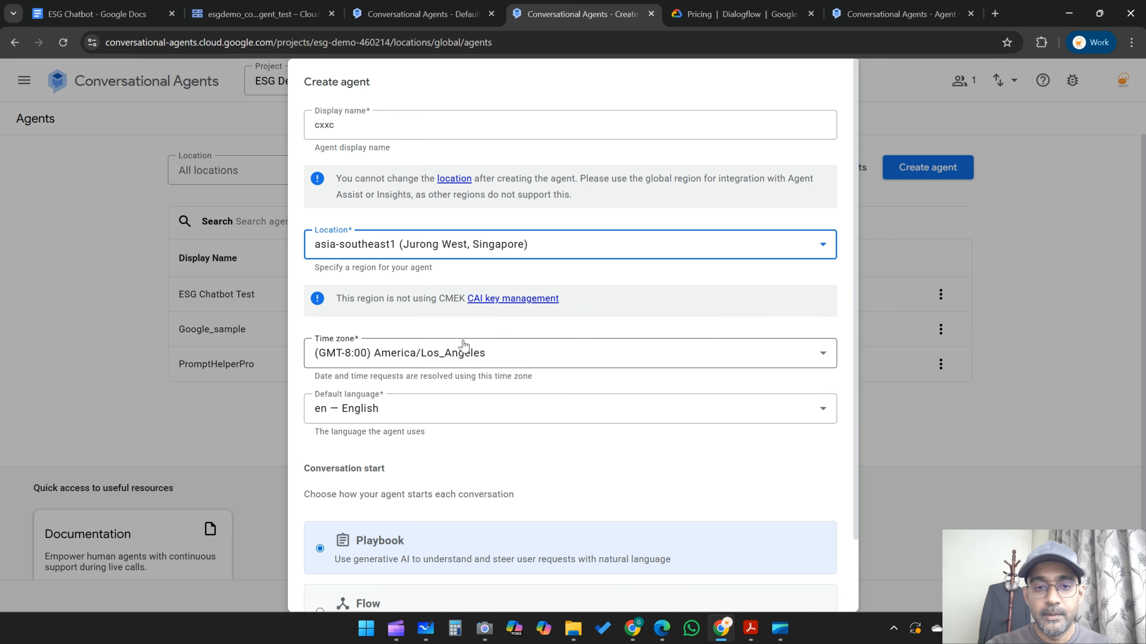
- Set the new agent's time zone to (GMT+7:00) Asia/Bangkok and review the remaining creation settings
click(467, 353)
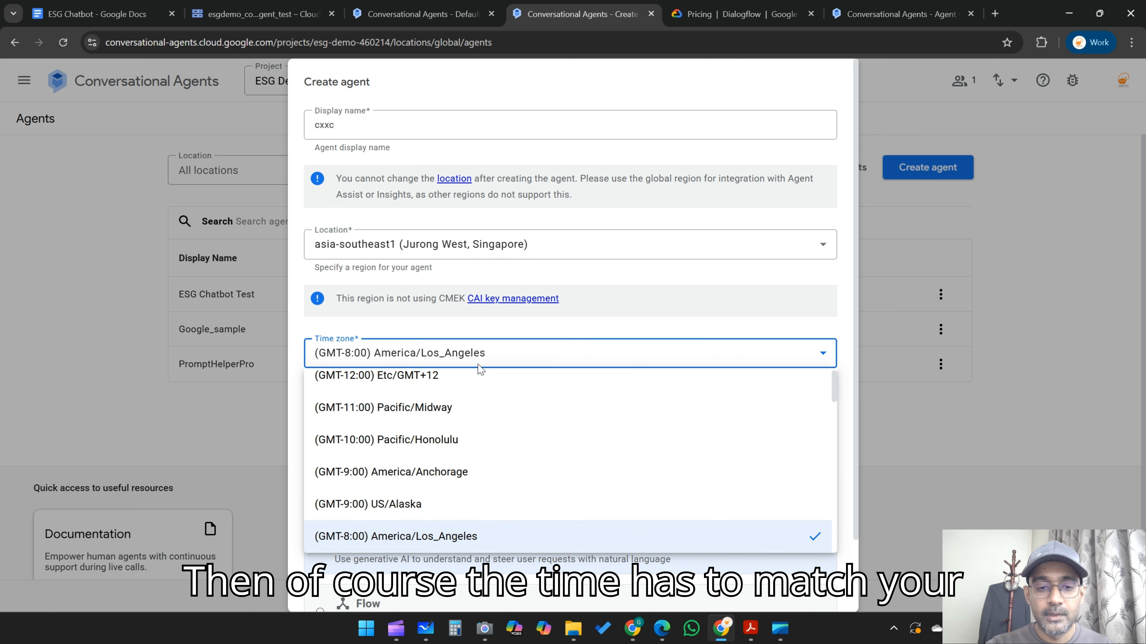
scroll(433, 428, down, 2)
scroll(420, 456, down, 15)
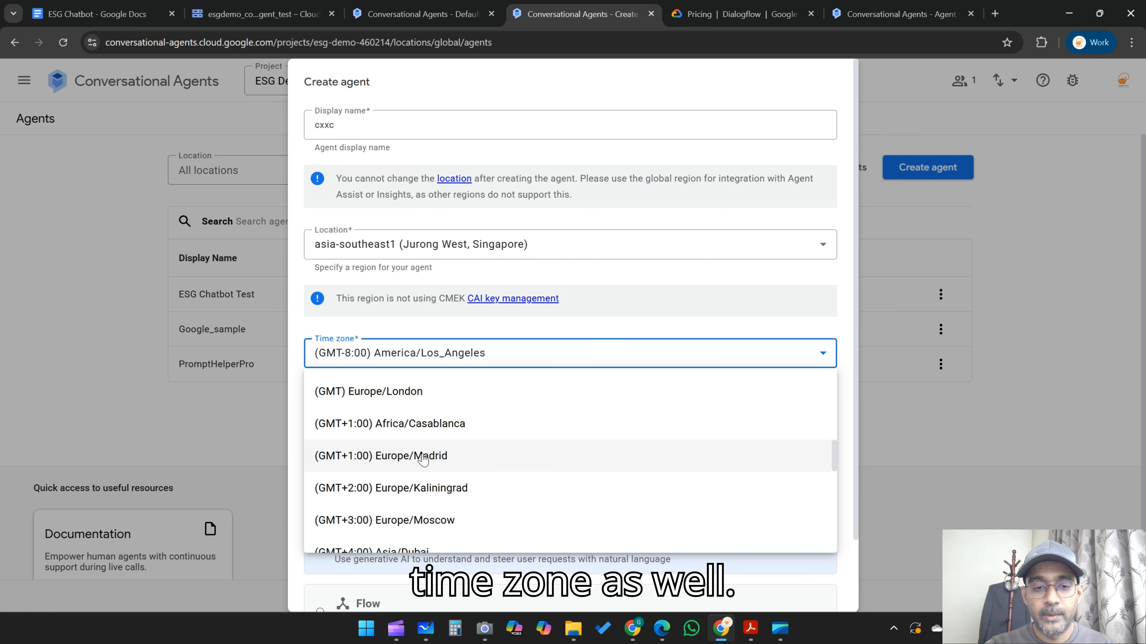
scroll(431, 457, down, 2)
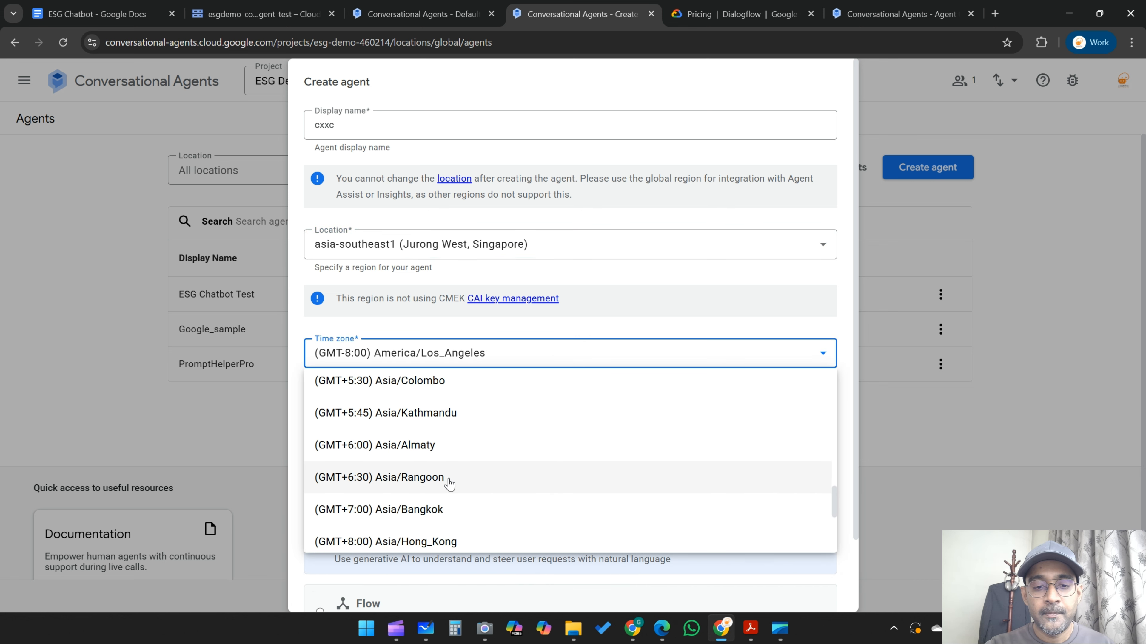
click(431, 509)
scroll(551, 433, down, 2)
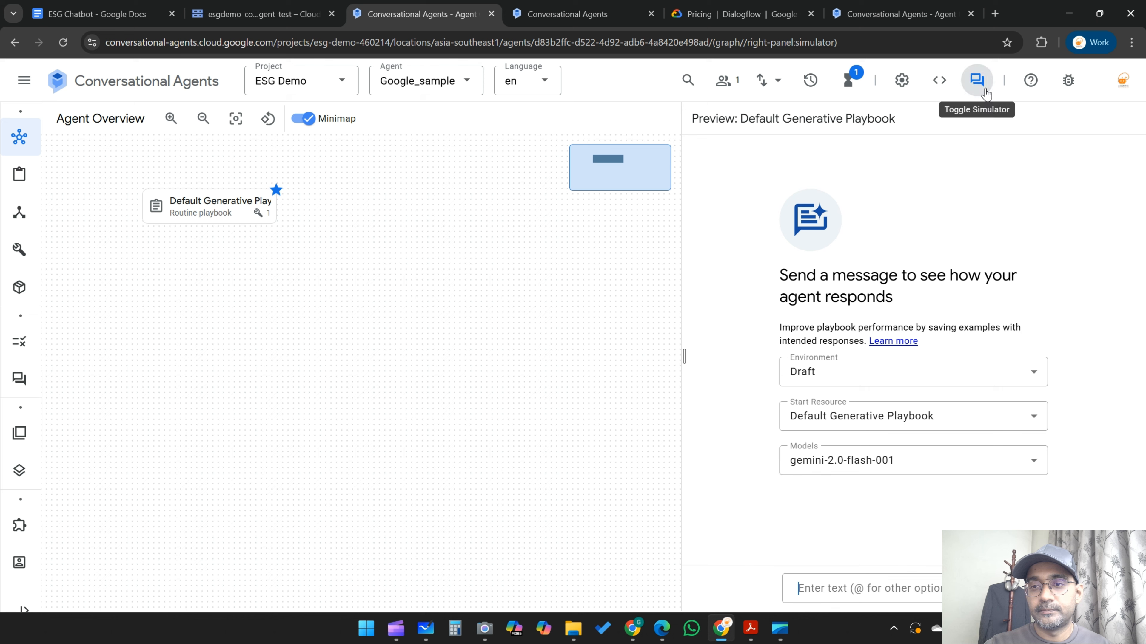
- Open the Playbooks list of the Google_sample agent and leave the simulator preview hidden
click(977, 81)
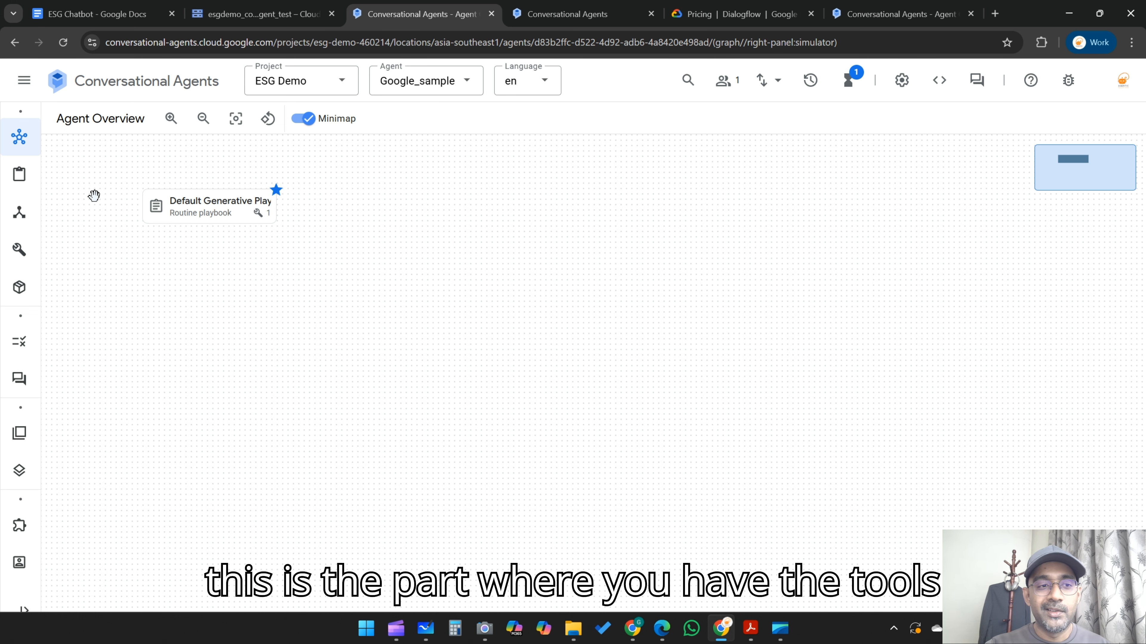
mouse_move(36, 141)
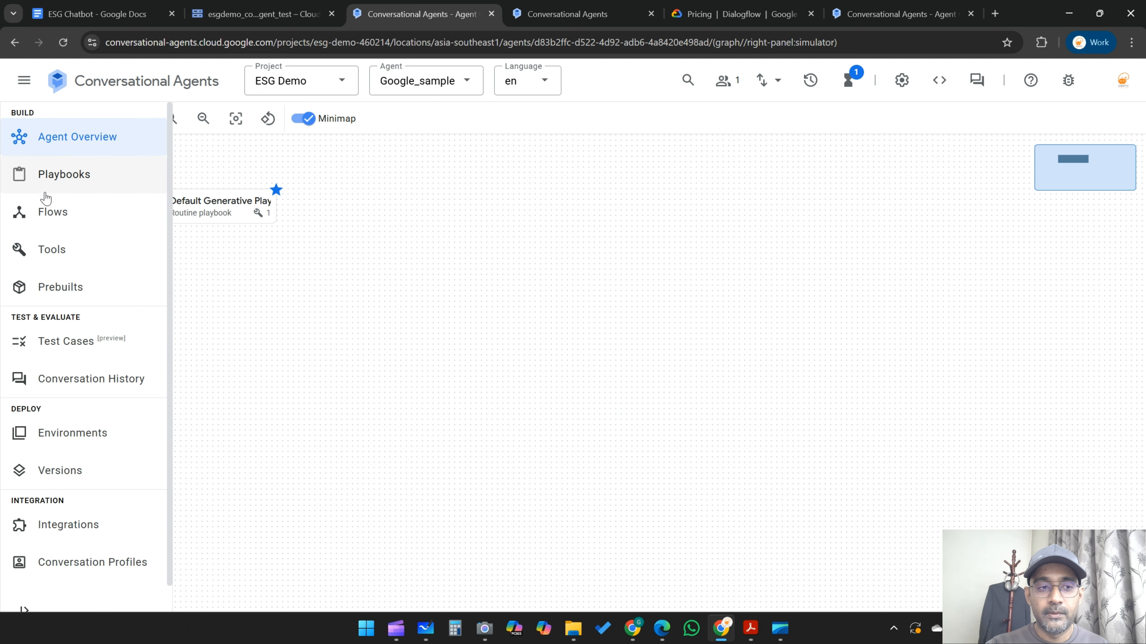
click(78, 182)
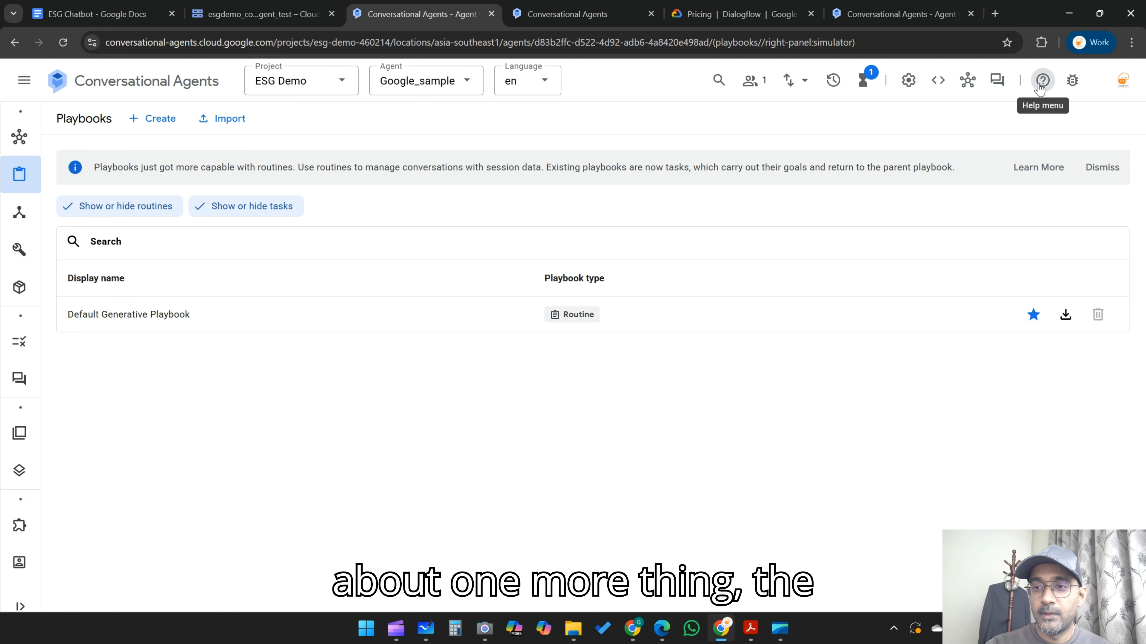
click(998, 83)
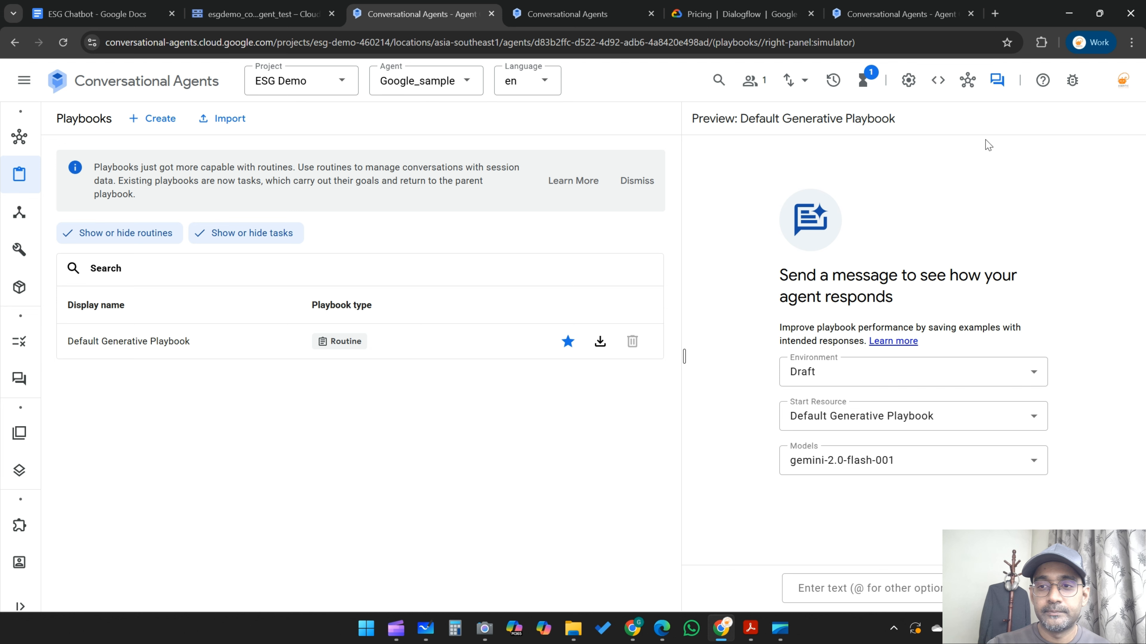
click(996, 82)
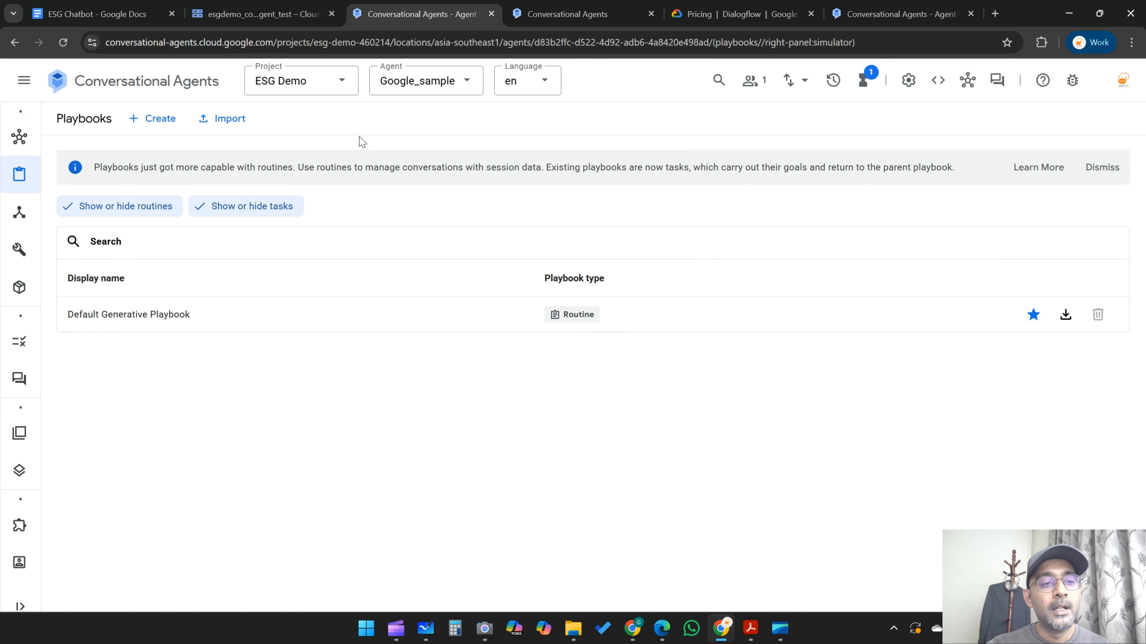
mouse_move(25, 153)
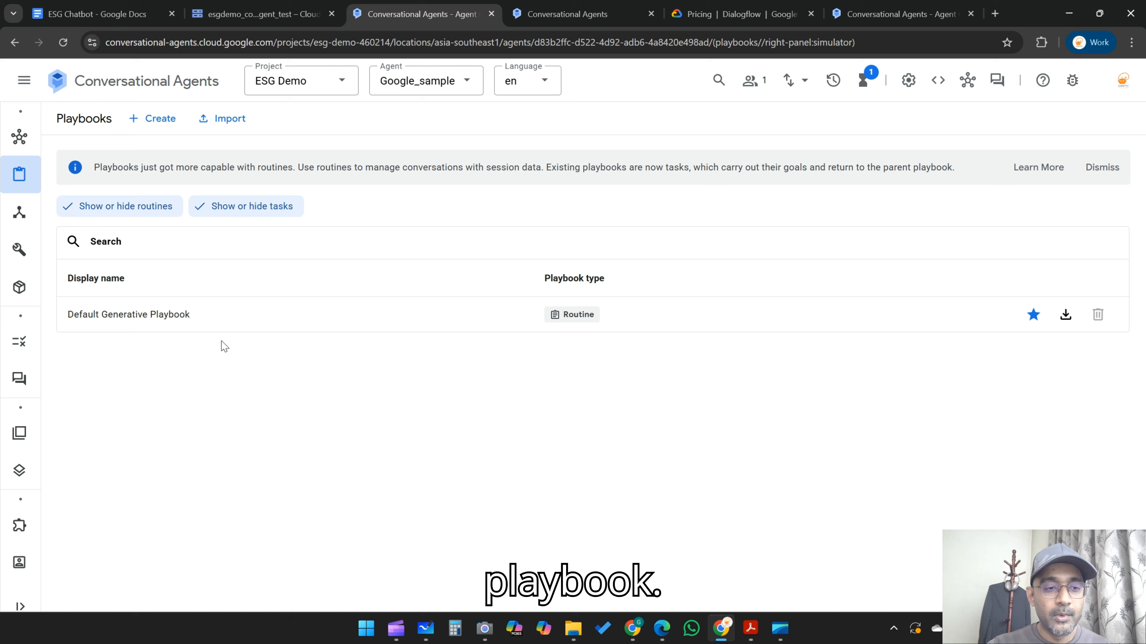
click(152, 118)
click(423, 321)
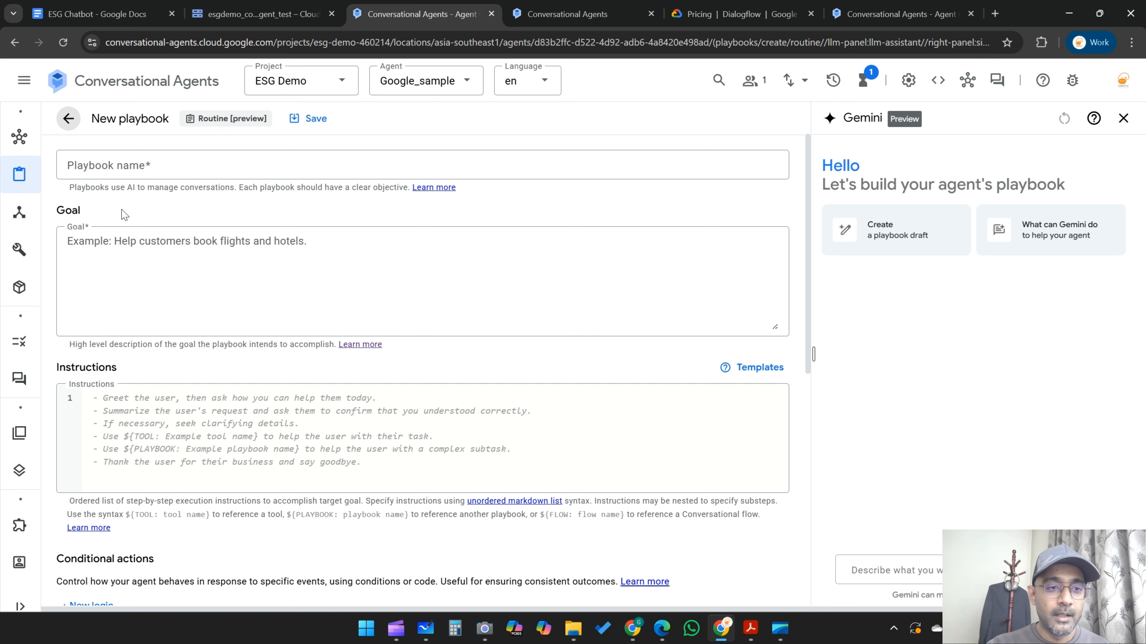
click(67, 119)
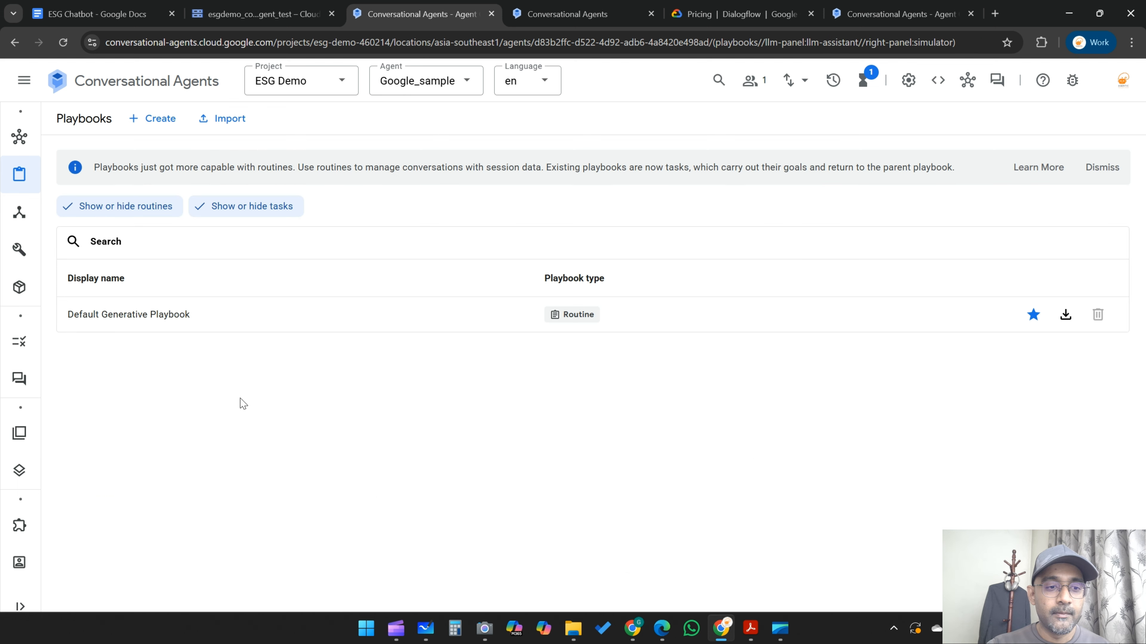
- Open the Default Generative Playbook and compare its goal text with the source PDFs in File Explorer's Google ESG folder, then return to Chrome
click(138, 315)
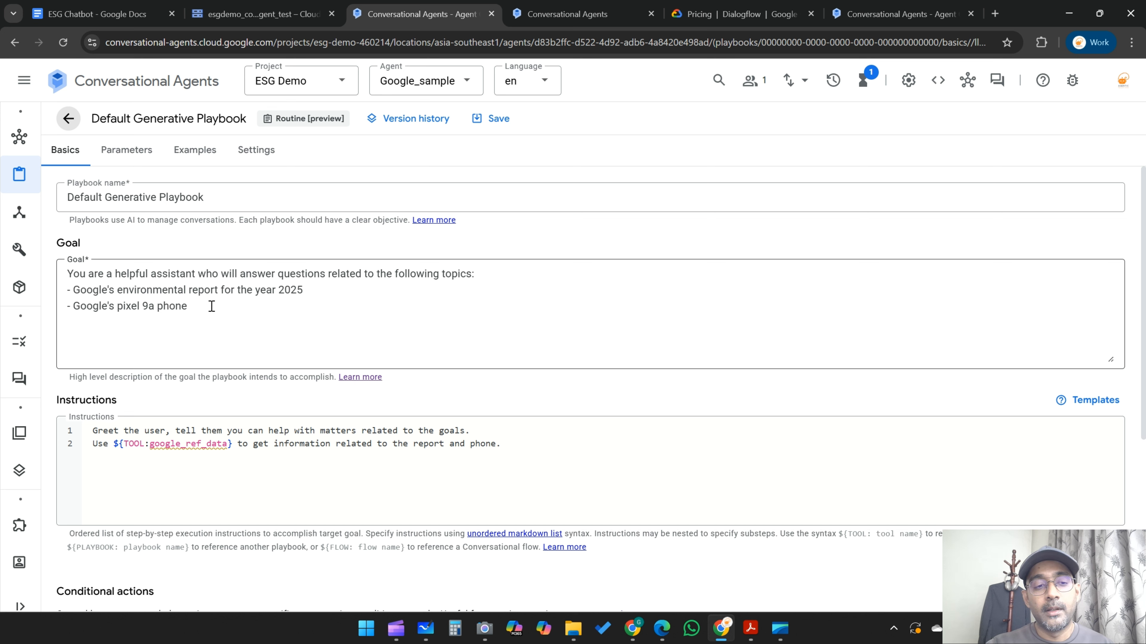
drag(212, 306, 62, 275)
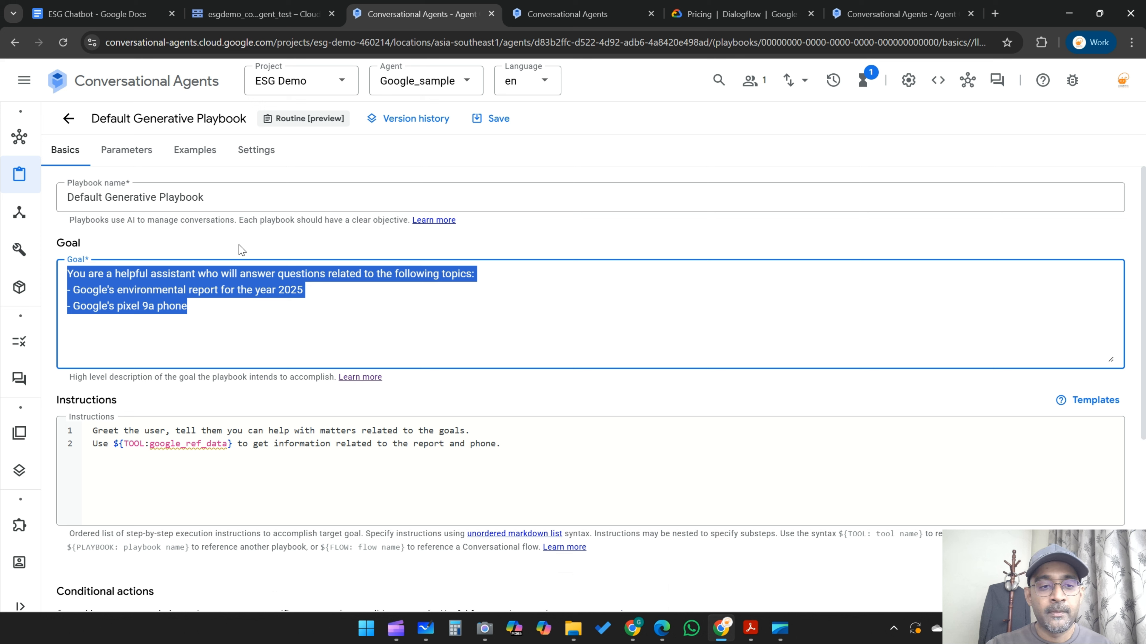
click(230, 319)
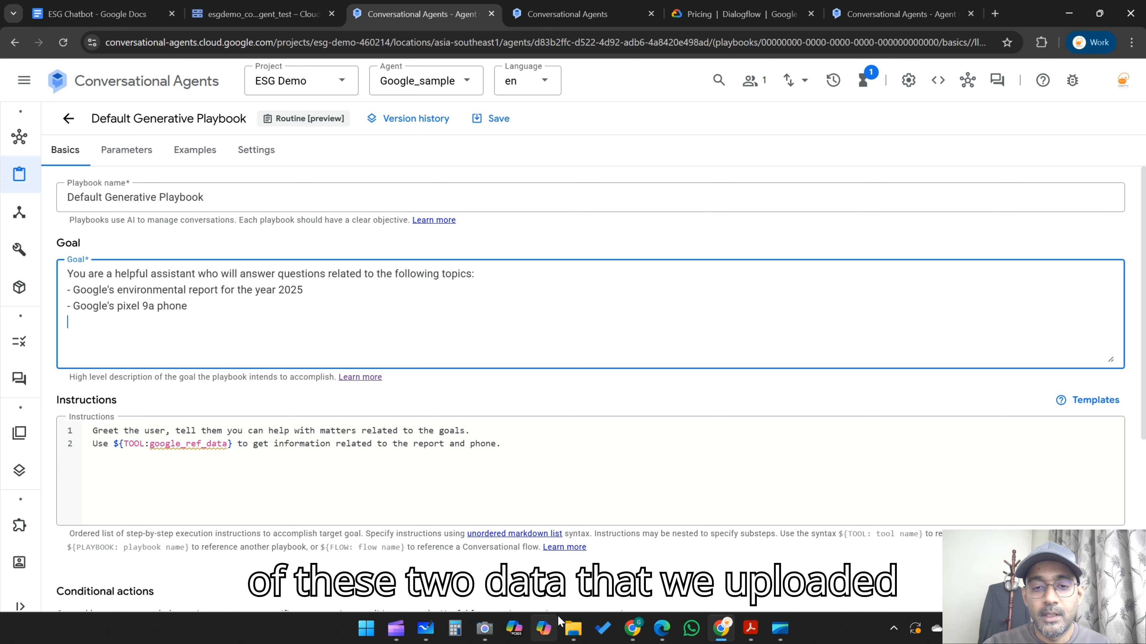
click(573, 629)
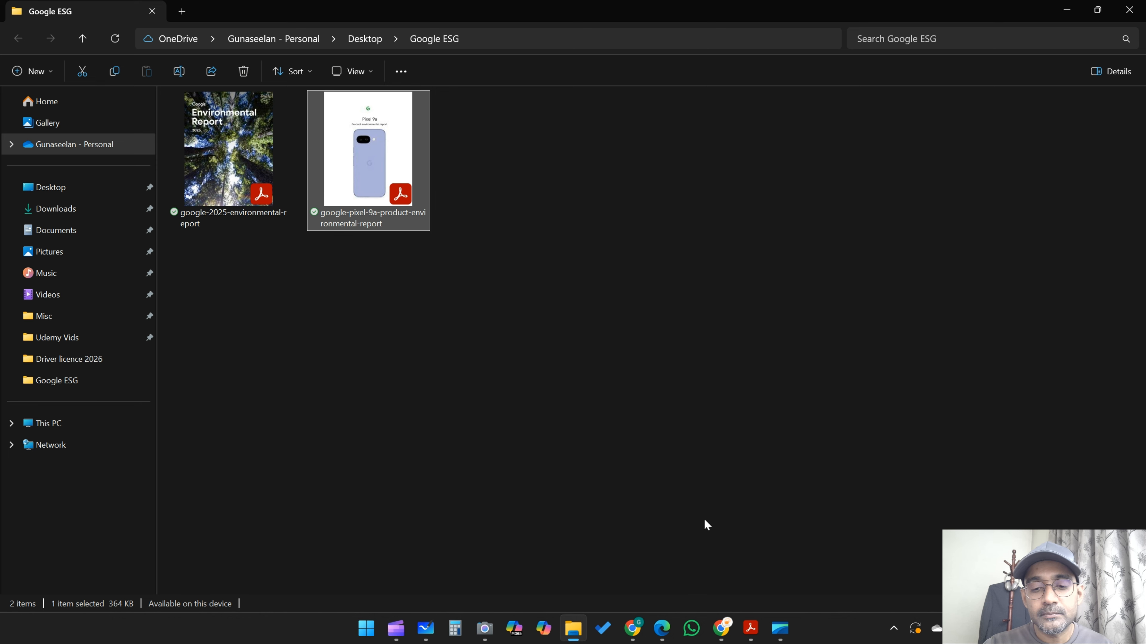
click(722, 630)
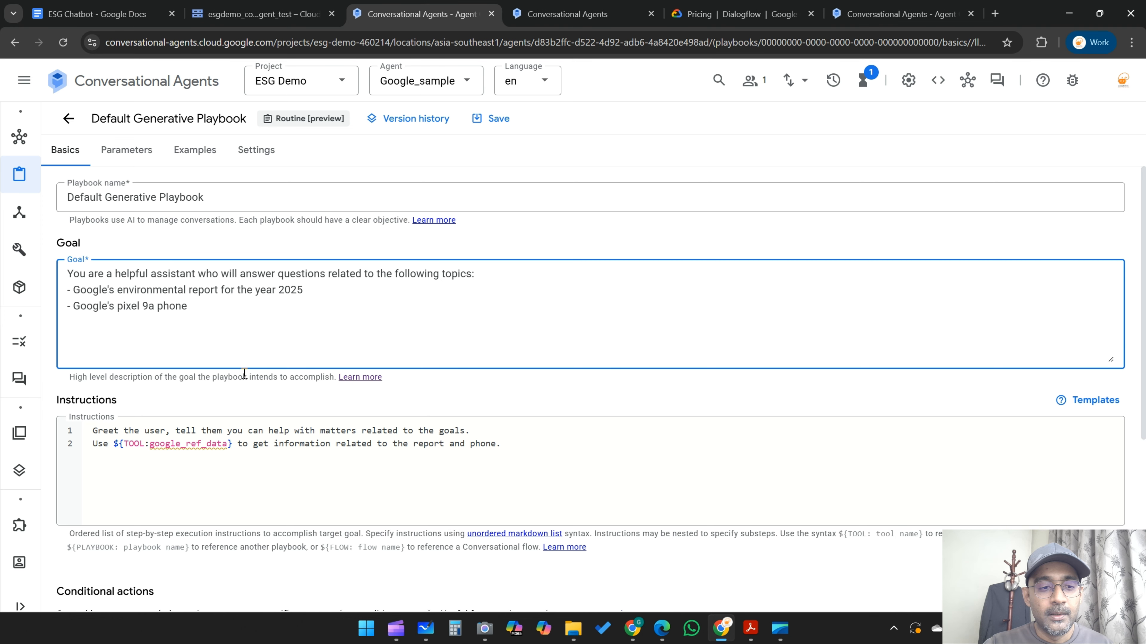
- Examine how the playbook's Goal defines the agent's identity and how its Instructions reference the data store tool
scroll(147, 280, down, 1)
scroll(128, 256, up, 1)
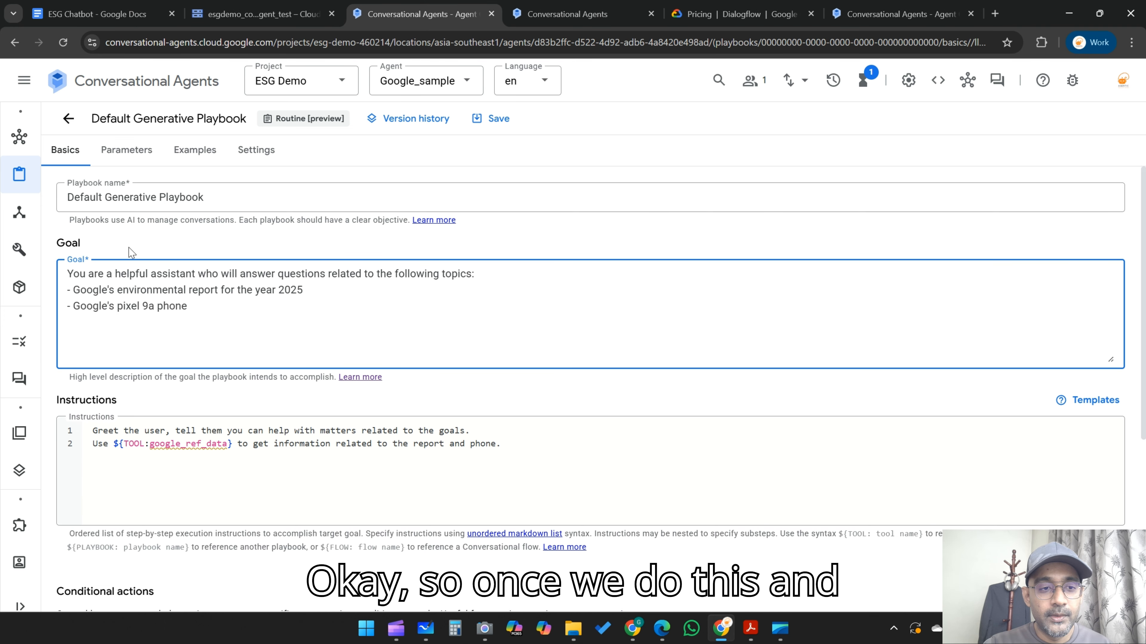
scroll(144, 297, down, 2)
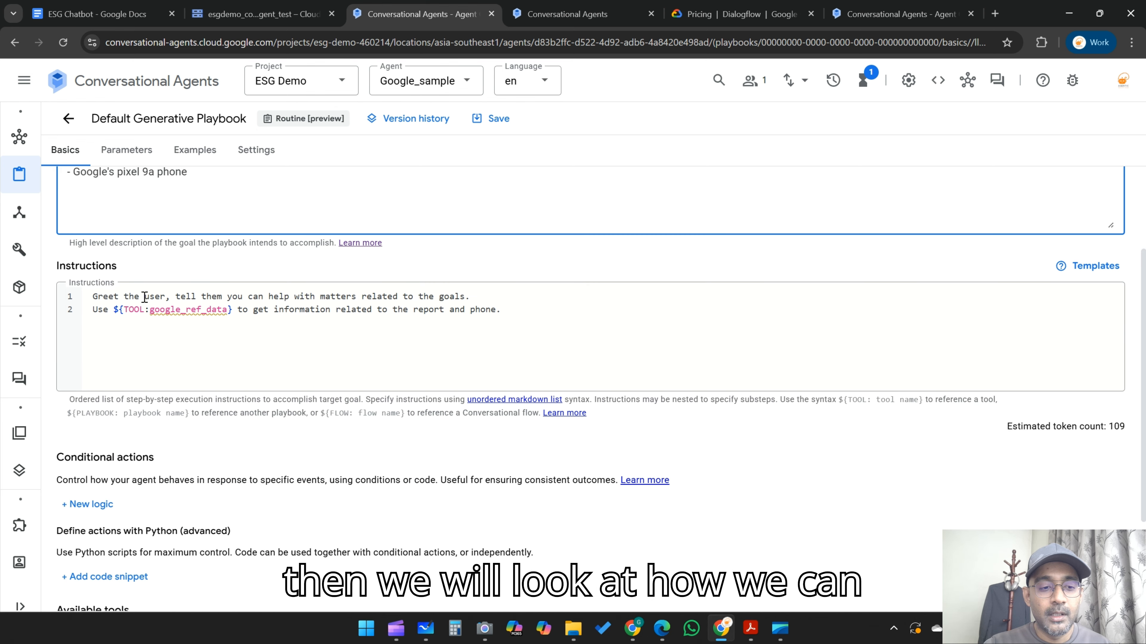
scroll(221, 234, up, 2)
scroll(220, 231, down, 2)
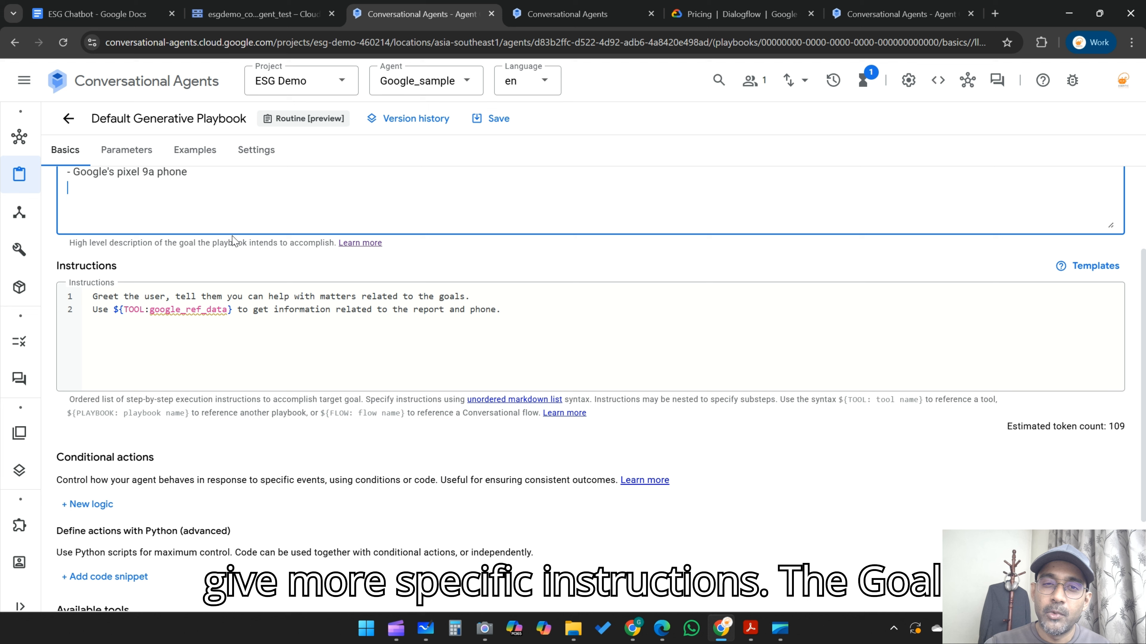
scroll(234, 241, up, 2)
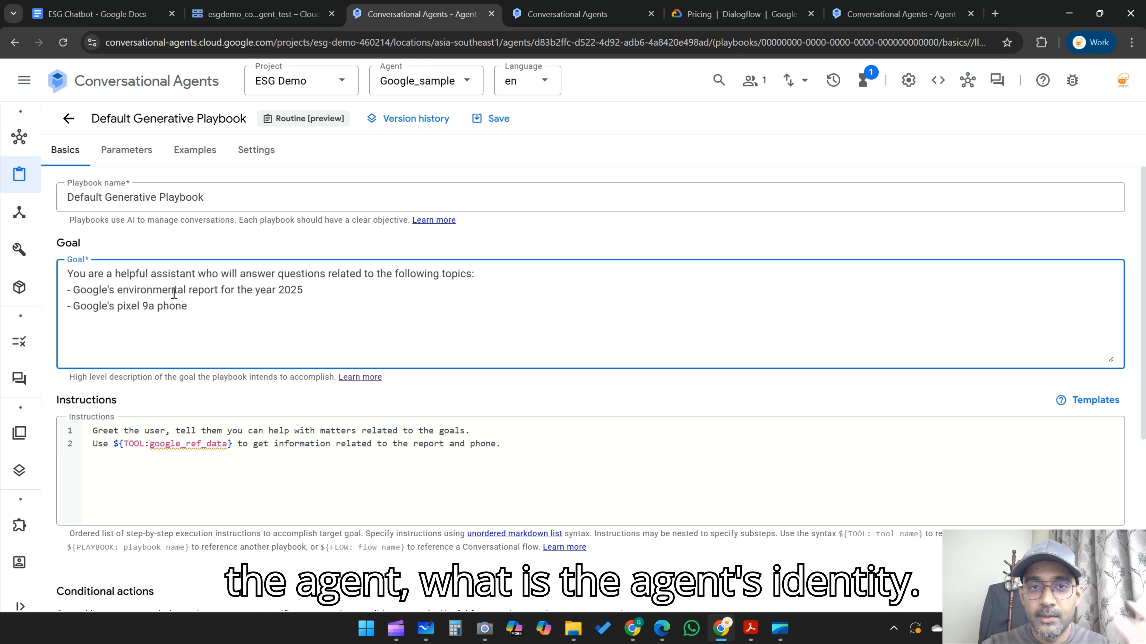
scroll(173, 270, down, 2)
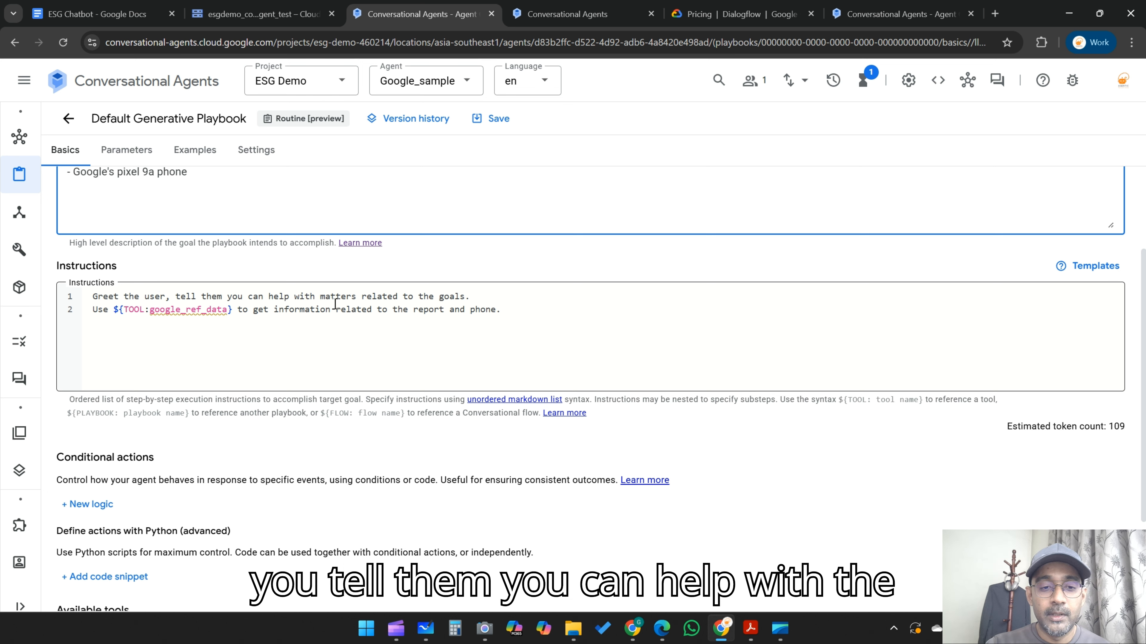
scroll(375, 305, up, 3)
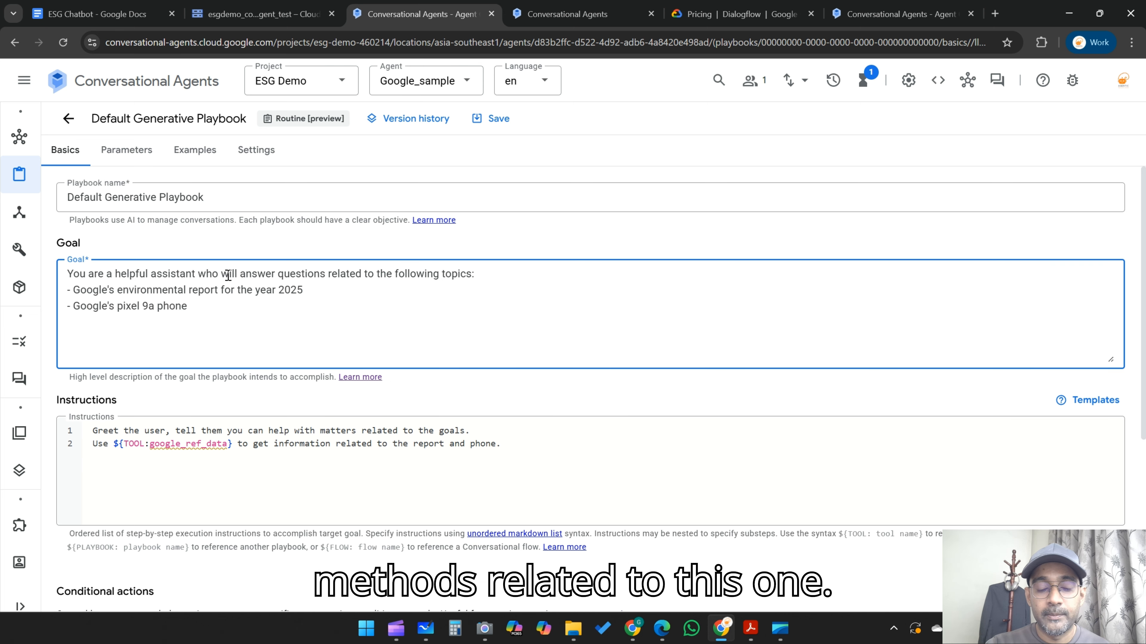
scroll(204, 304, down, 1)
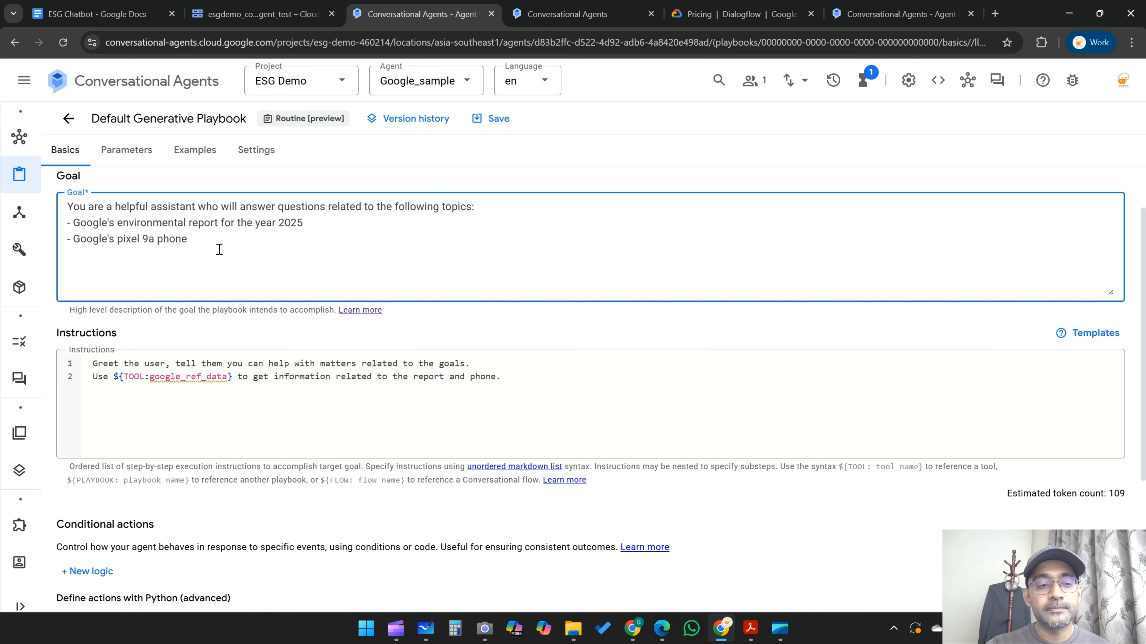
- Switch to the Canva whiteboard in Edge to check the data store linking phase and return to Chrome
key(alt+Tab)
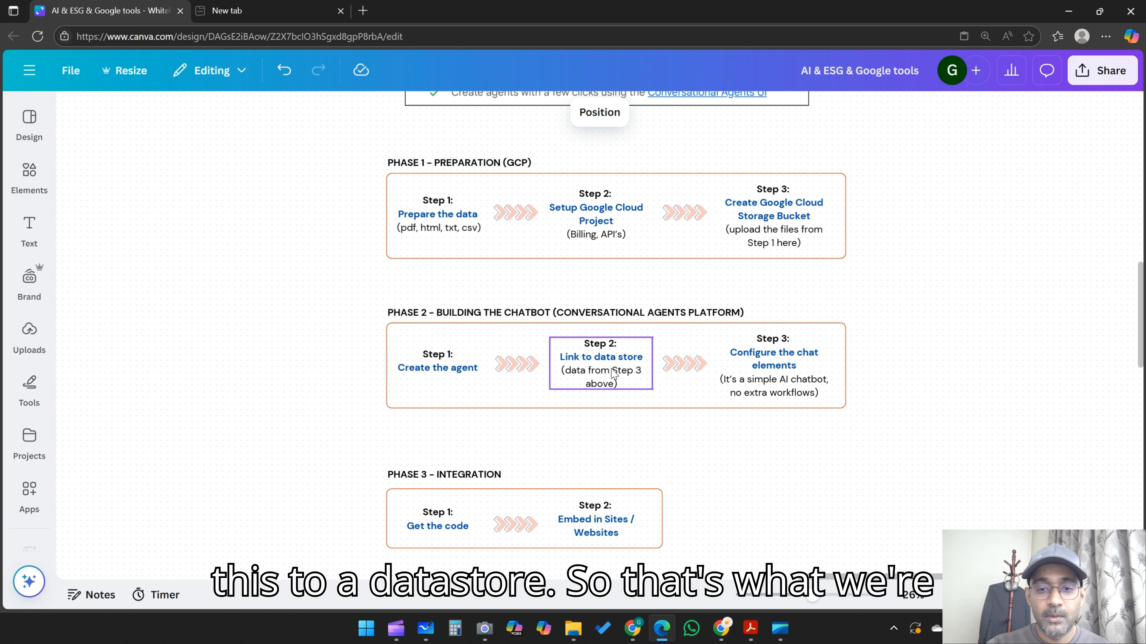
mouse_move(720, 635)
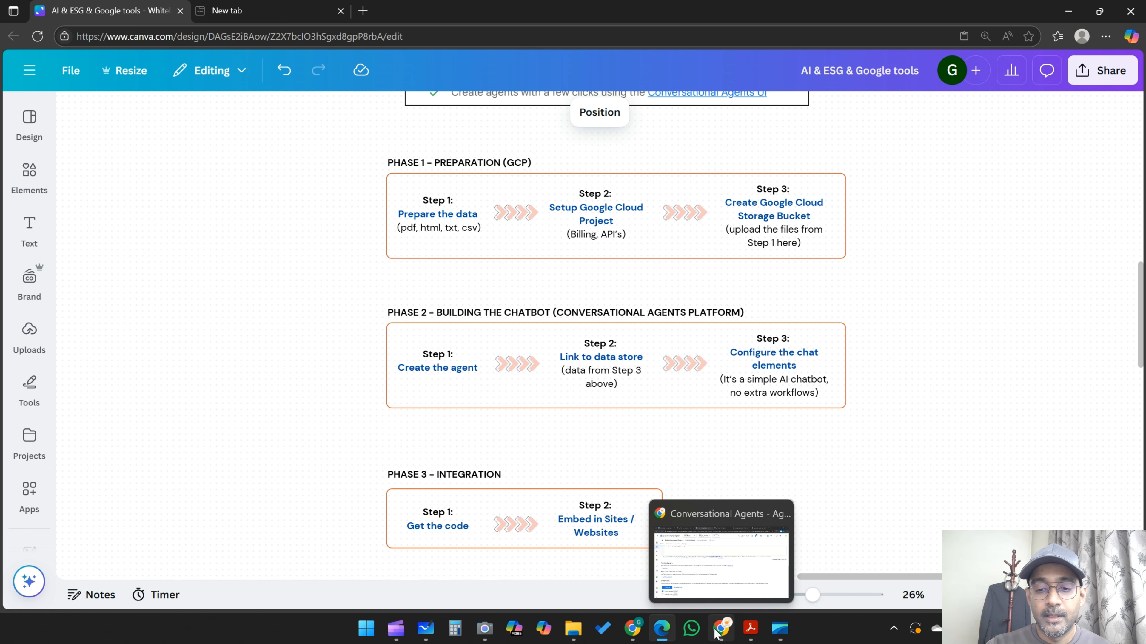
click(706, 565)
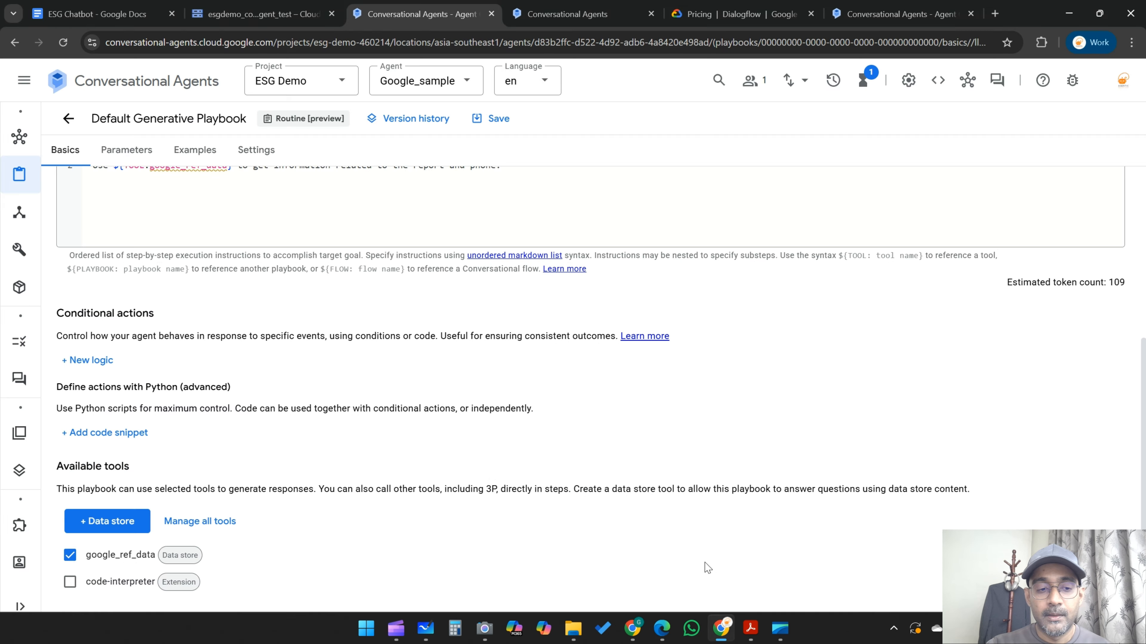
click(107, 522)
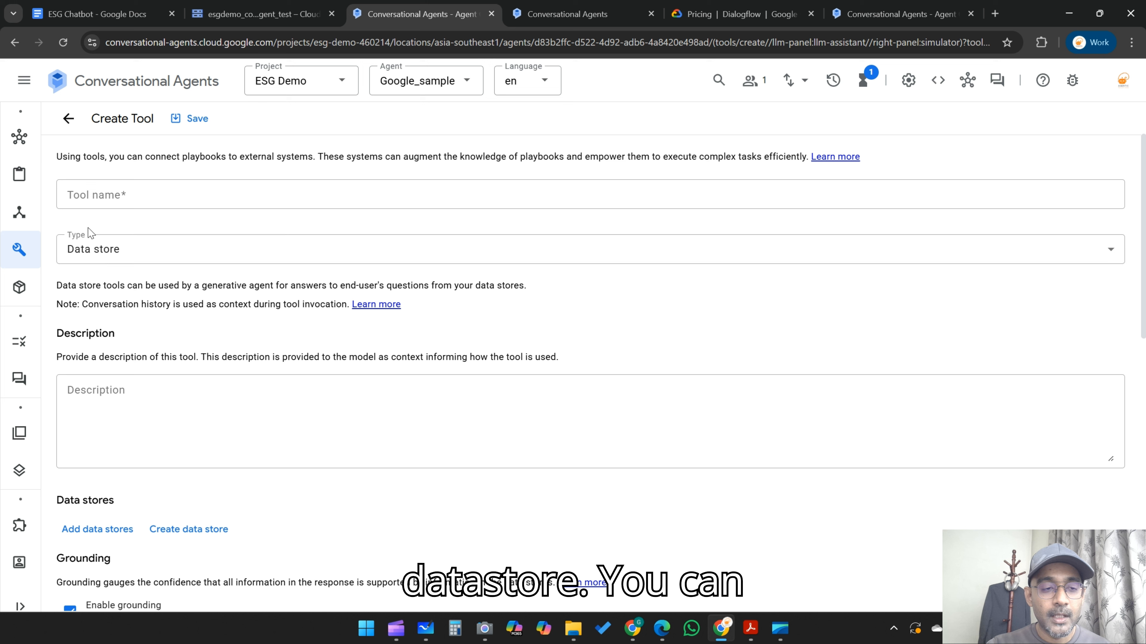
click(107, 200)
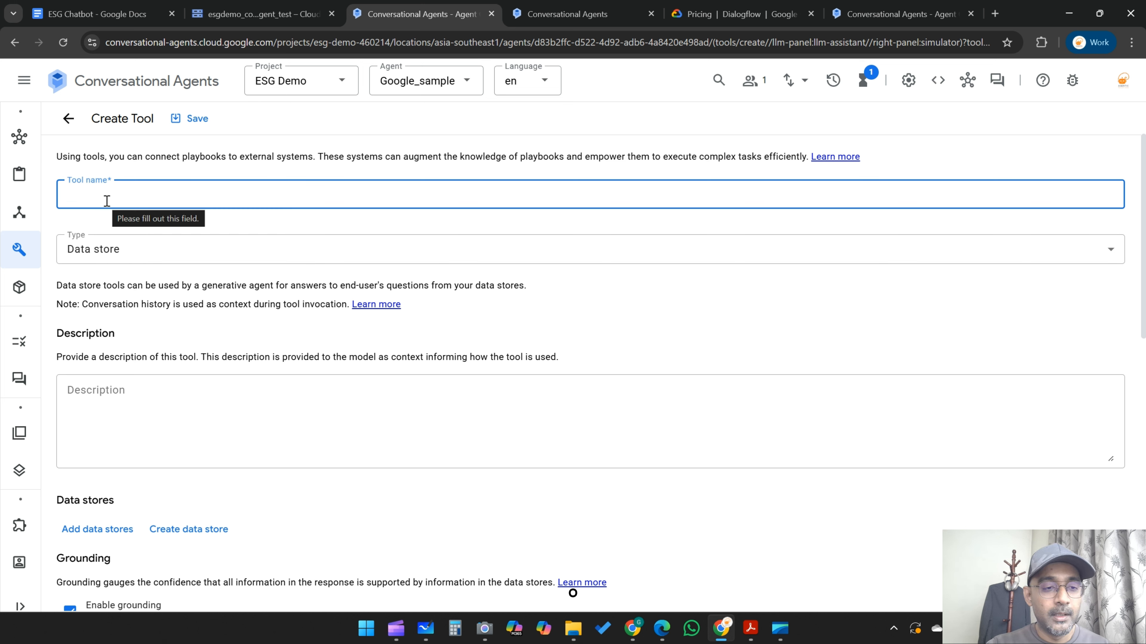
text(ddsssd)
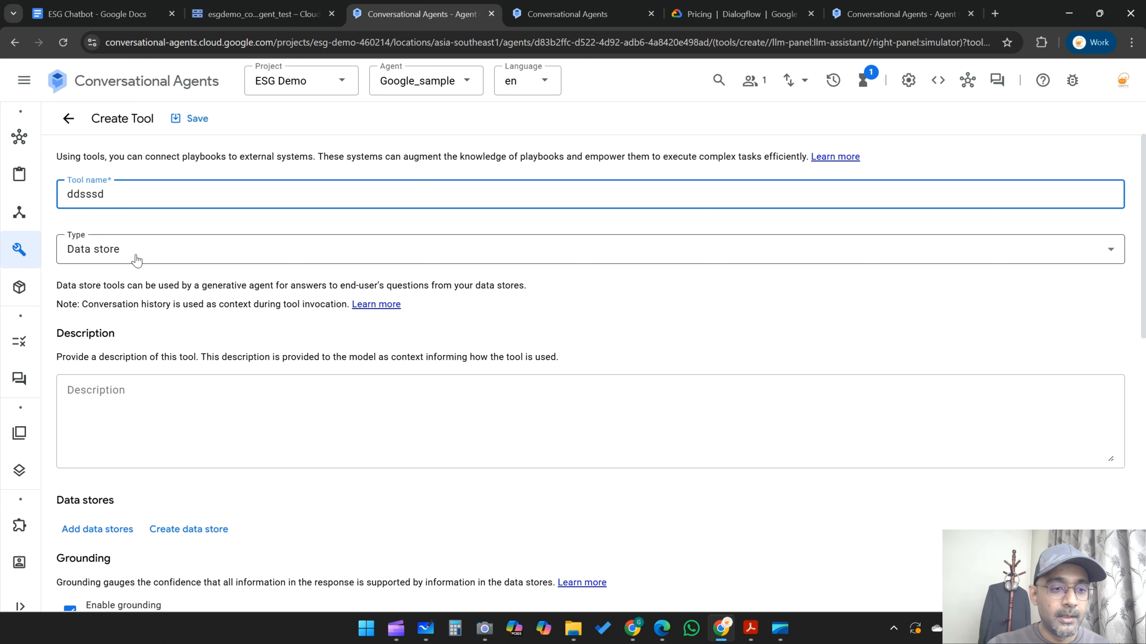
scroll(143, 352, down, 1)
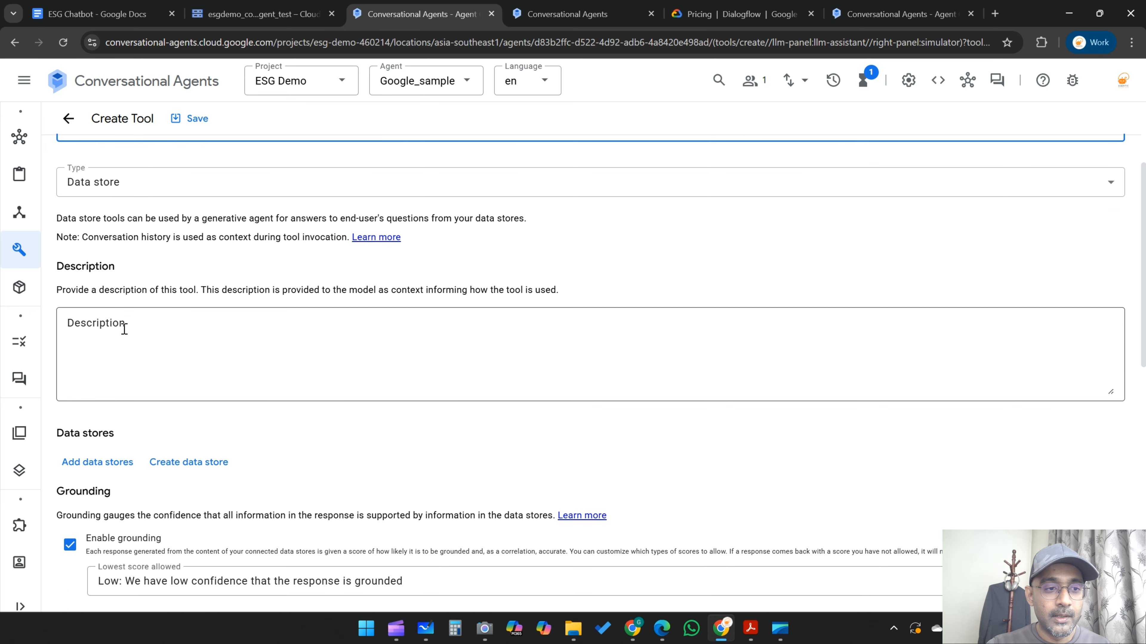
mouse_move(34, 235)
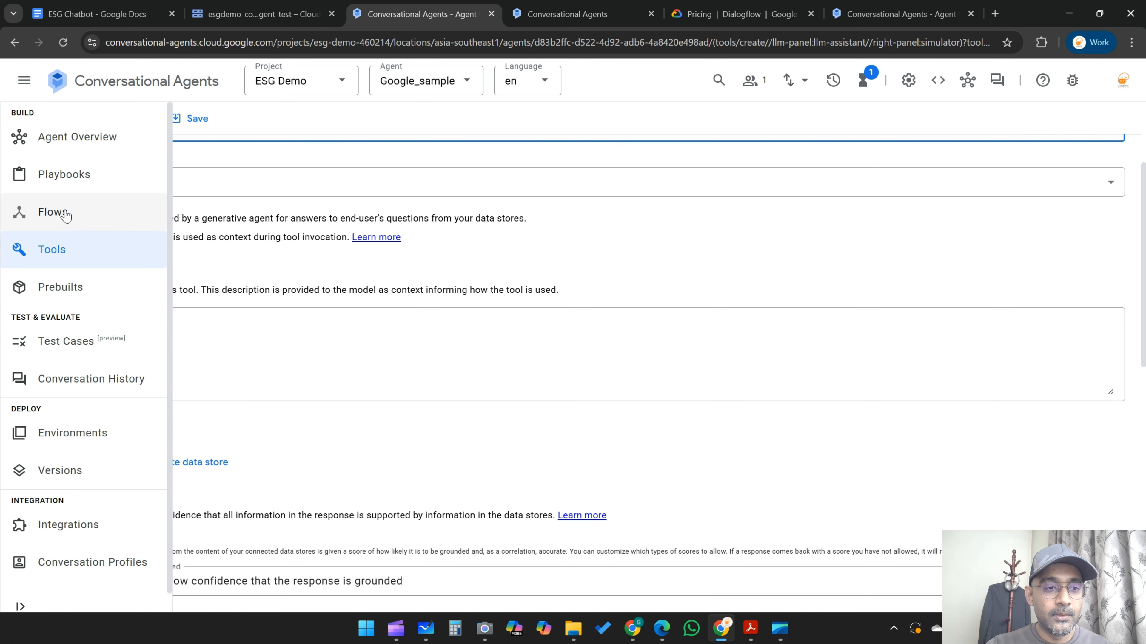
click(579, 16)
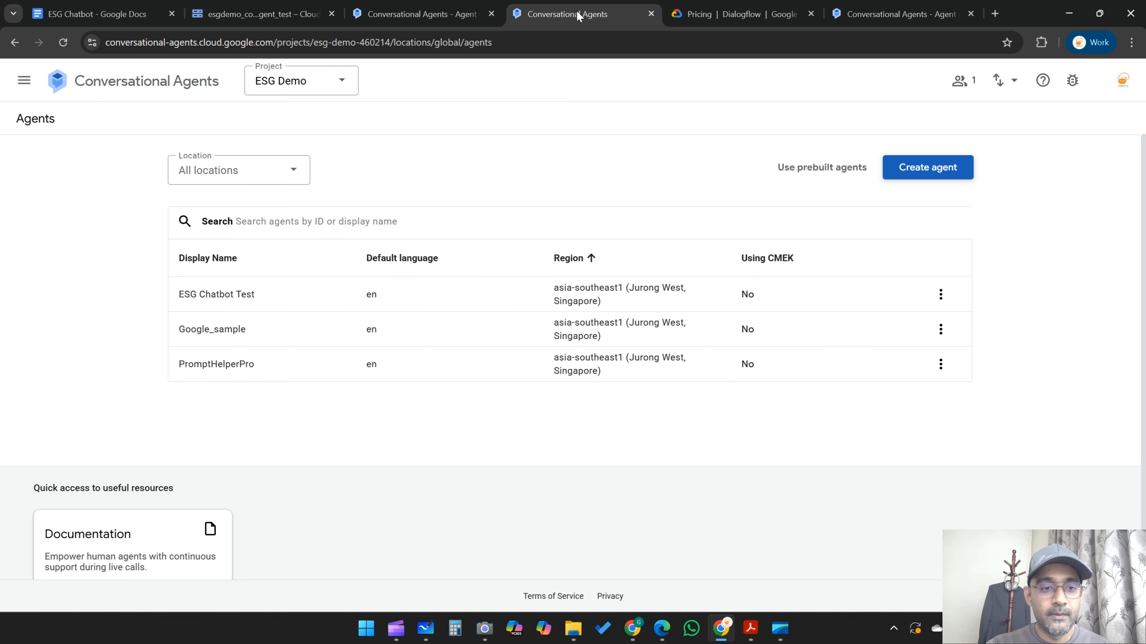
click(458, 16)
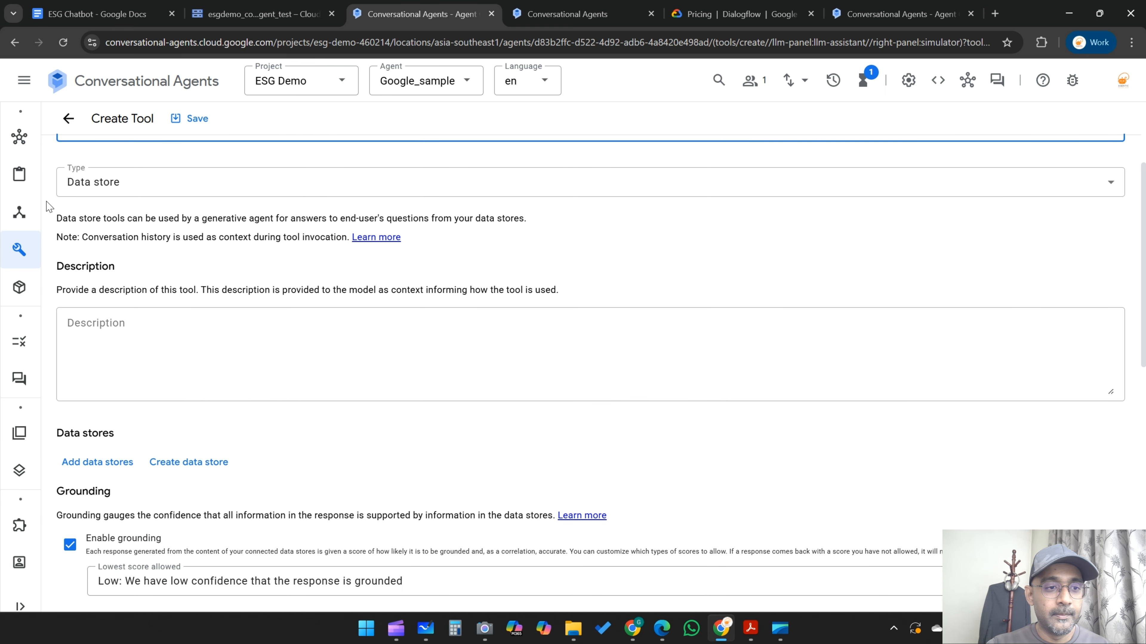
- Discard the unsaved new tool and open the existing google_ref_data tool from the agent's Tools list
mouse_move(19, 172)
click(69, 249)
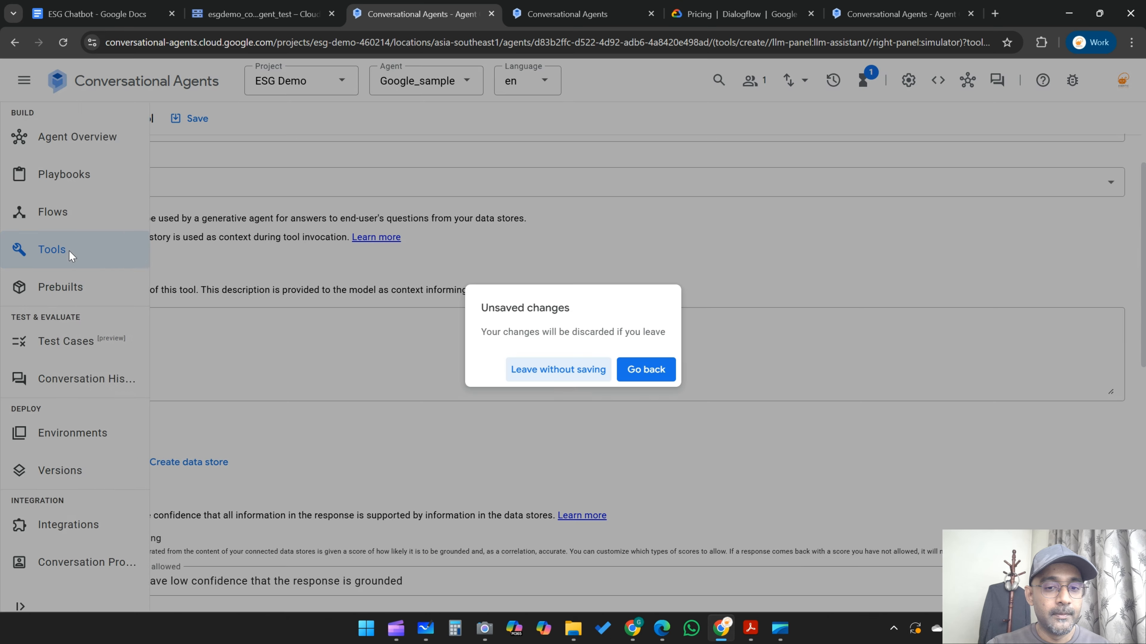
click(567, 371)
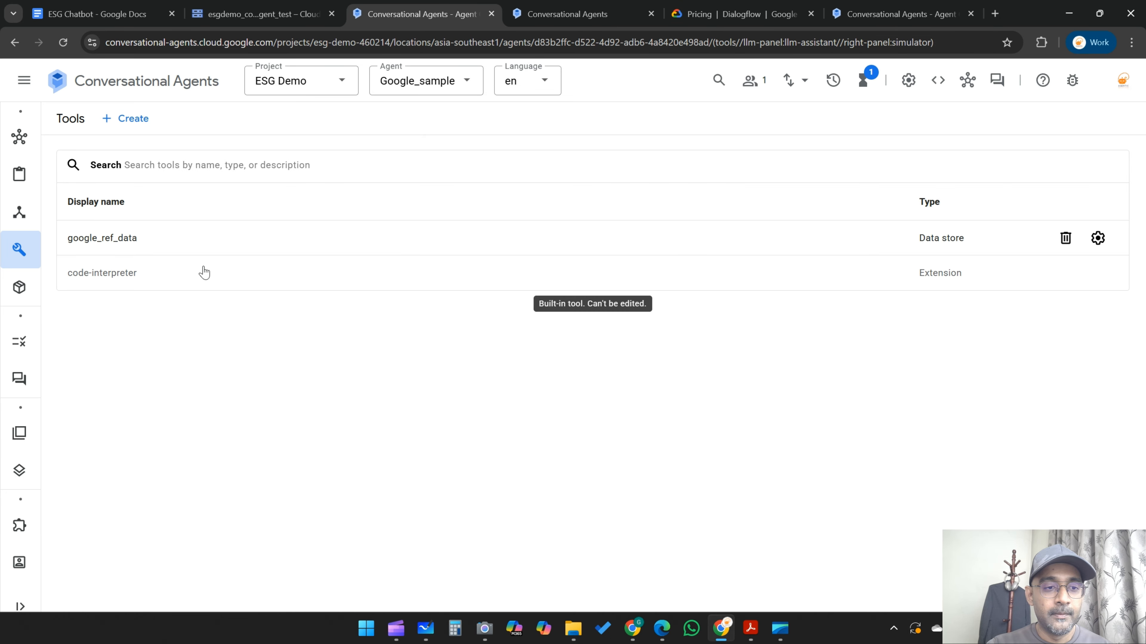
right_click(100, 240)
click(84, 311)
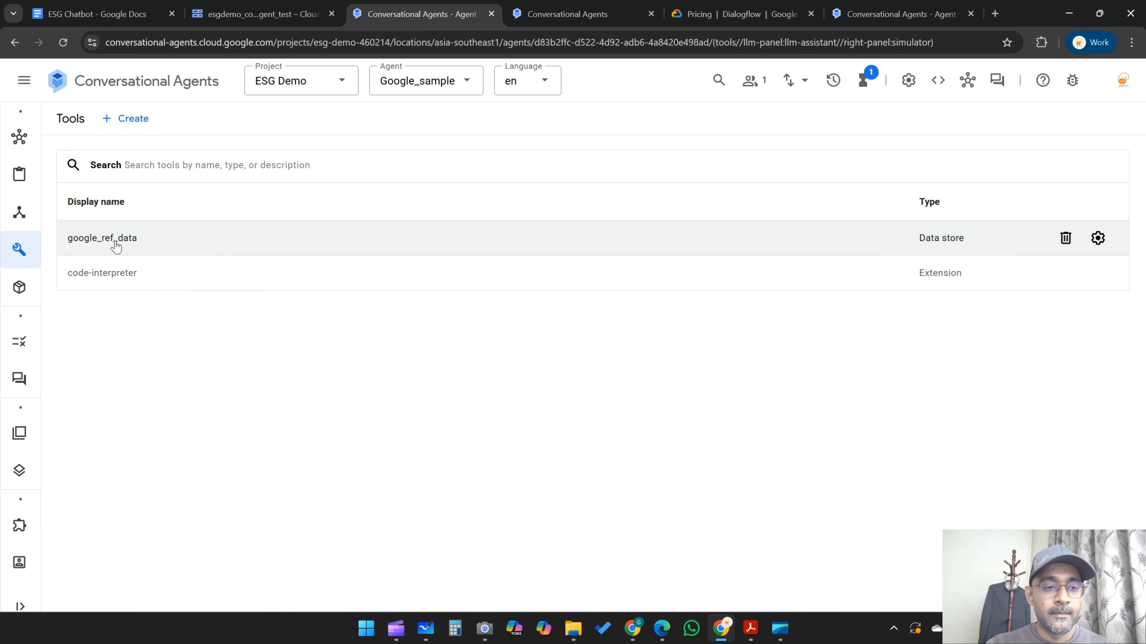
click(116, 246)
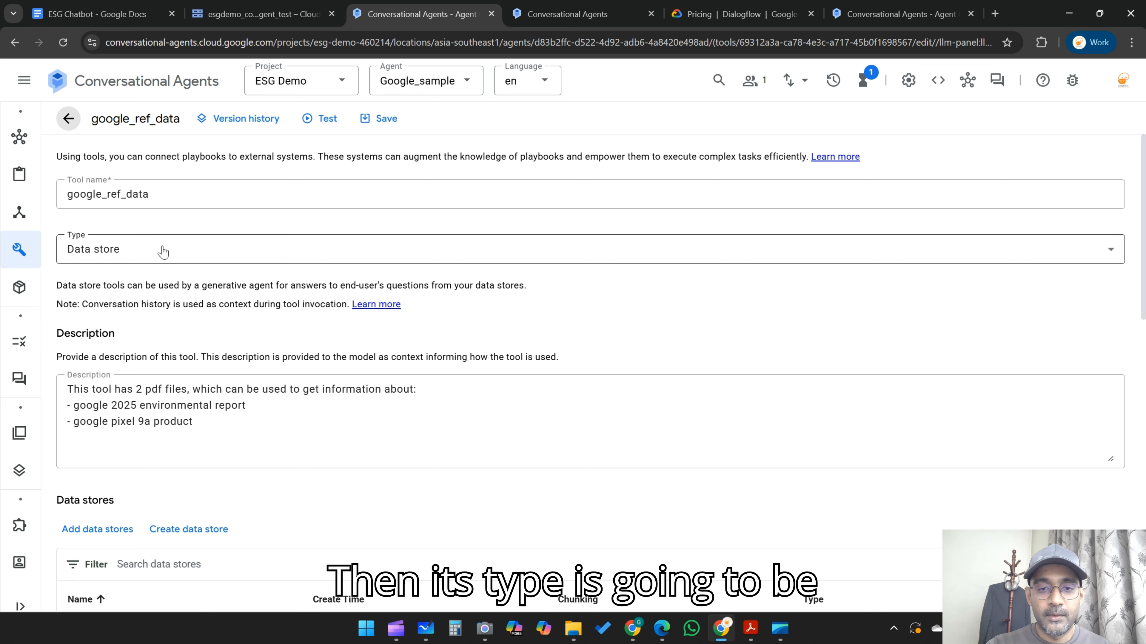
- Examine the tool types available for google_ref_data and read how its description summarises the source PDFs
click(409, 252)
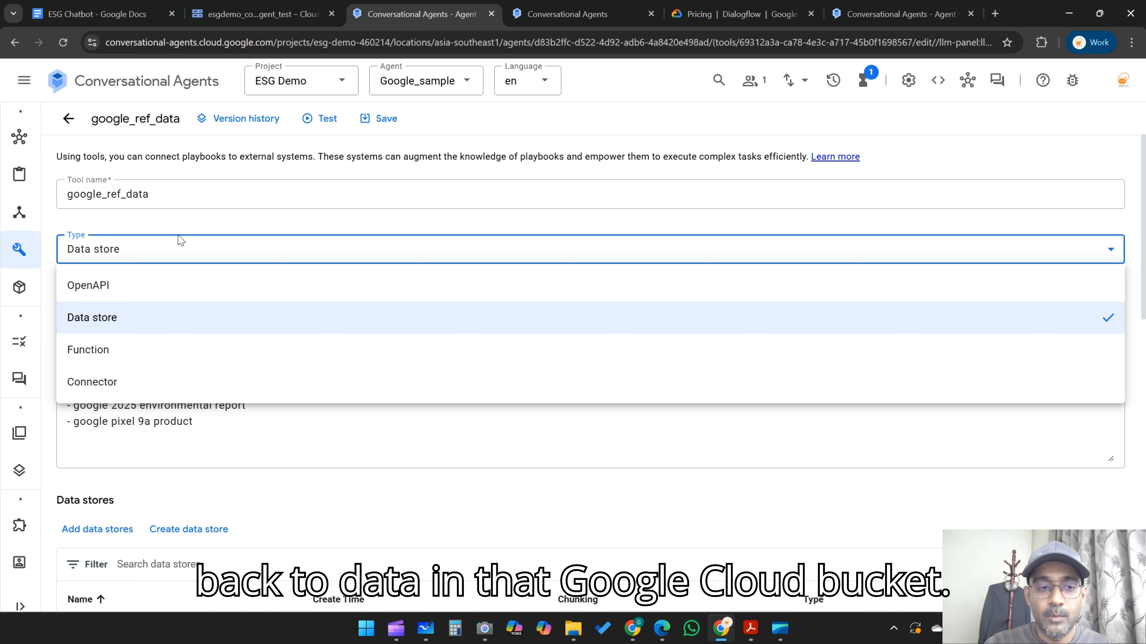
click(204, 218)
scroll(199, 218, down, 2)
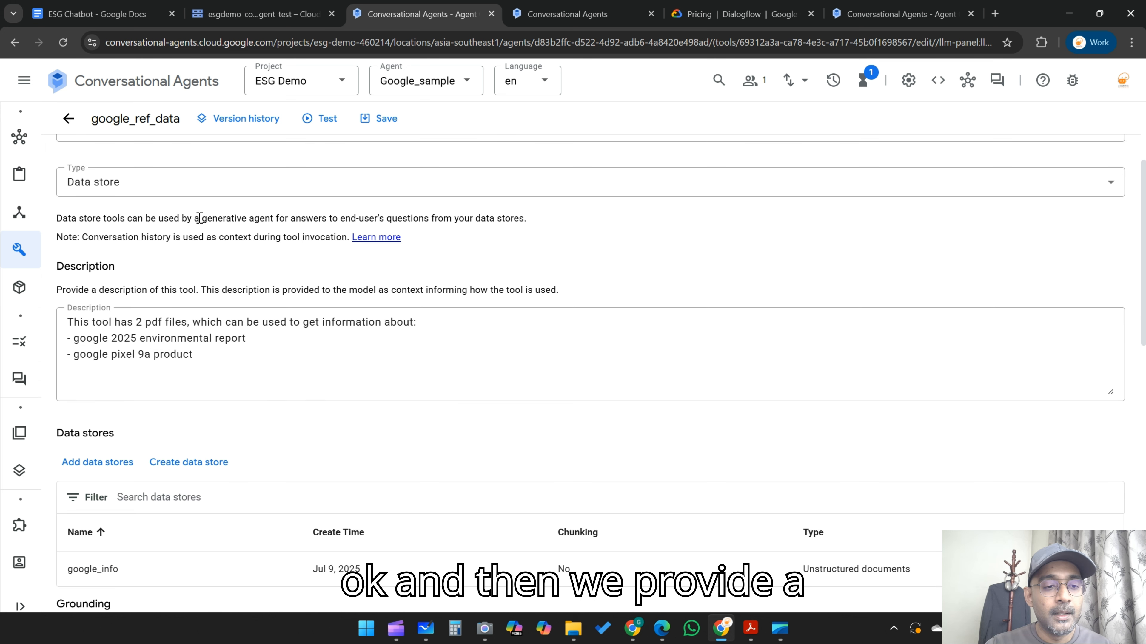
scroll(199, 218, down, 2)
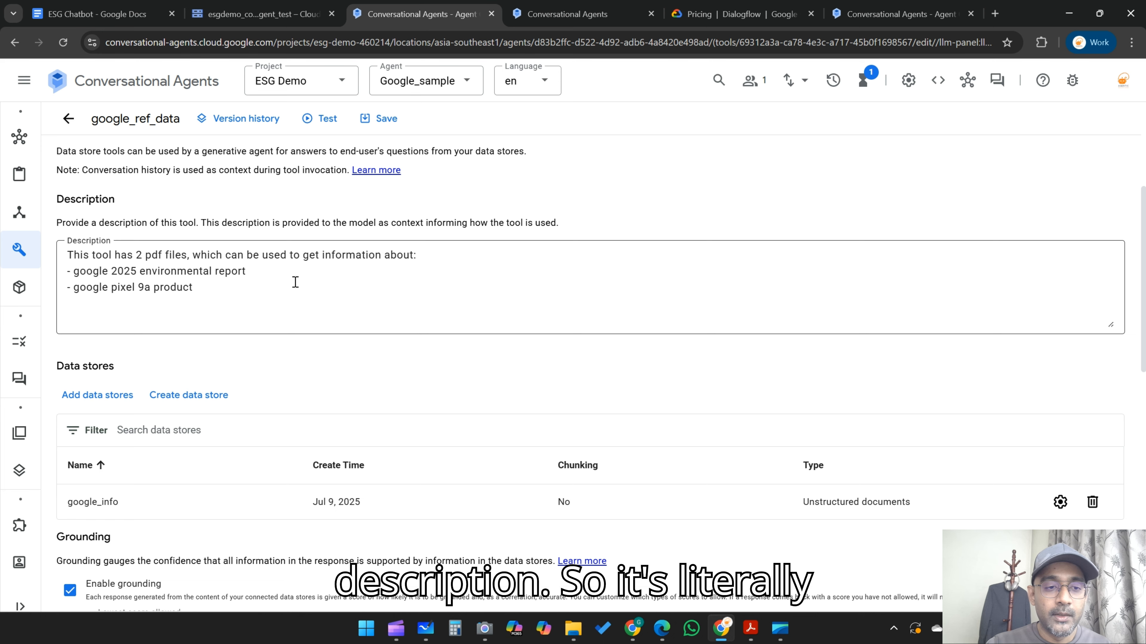
scroll(298, 283, up, 2)
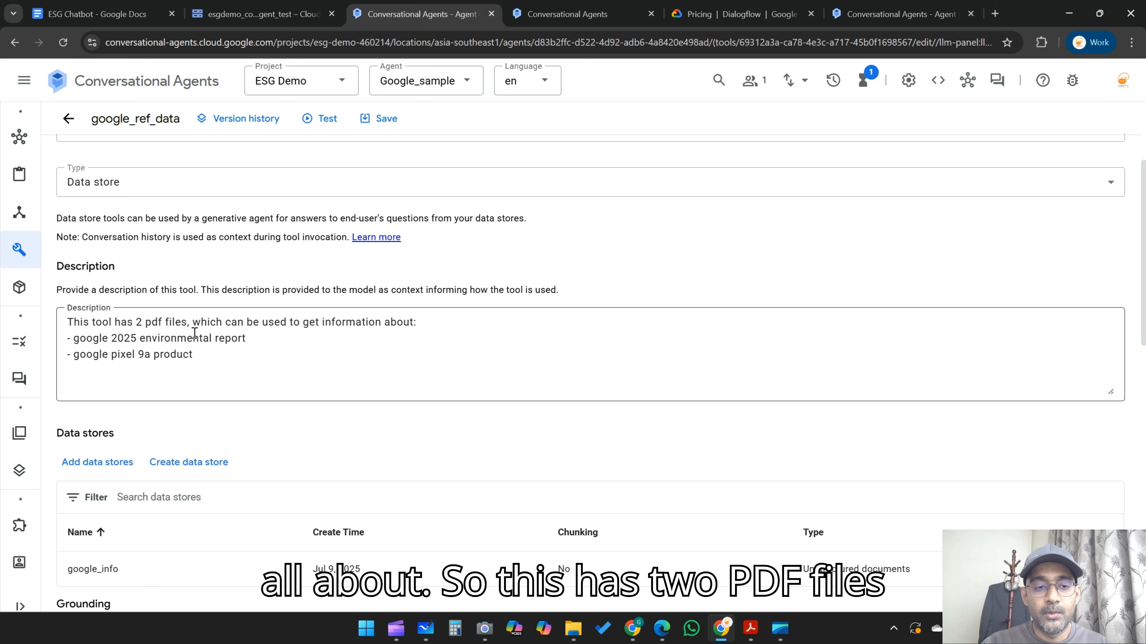
click(188, 322)
text(,)
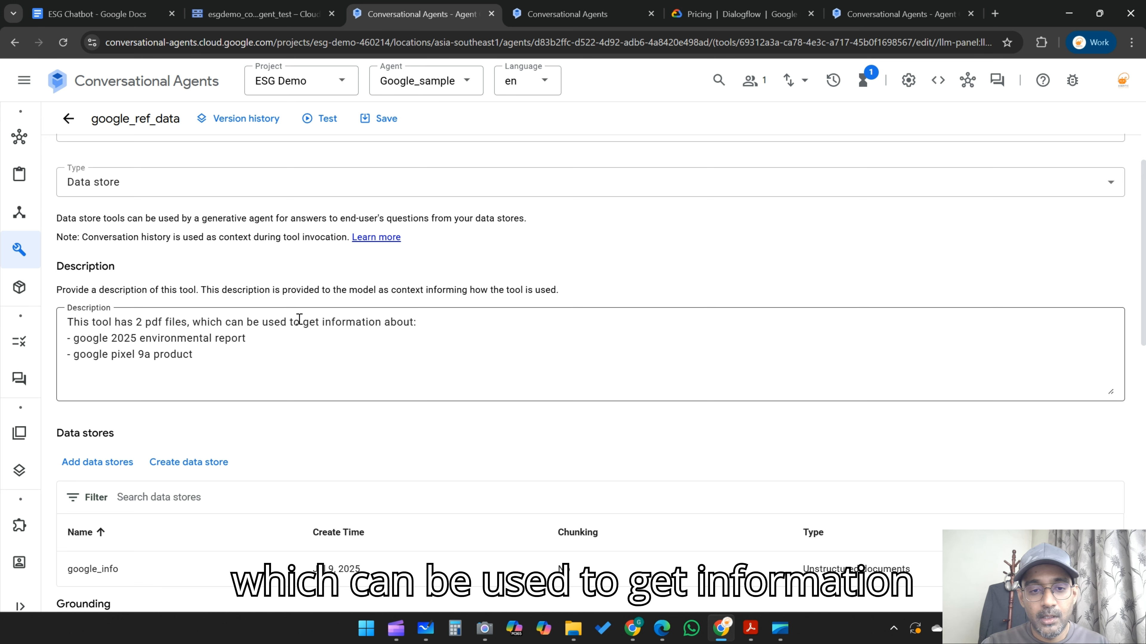
click(179, 354)
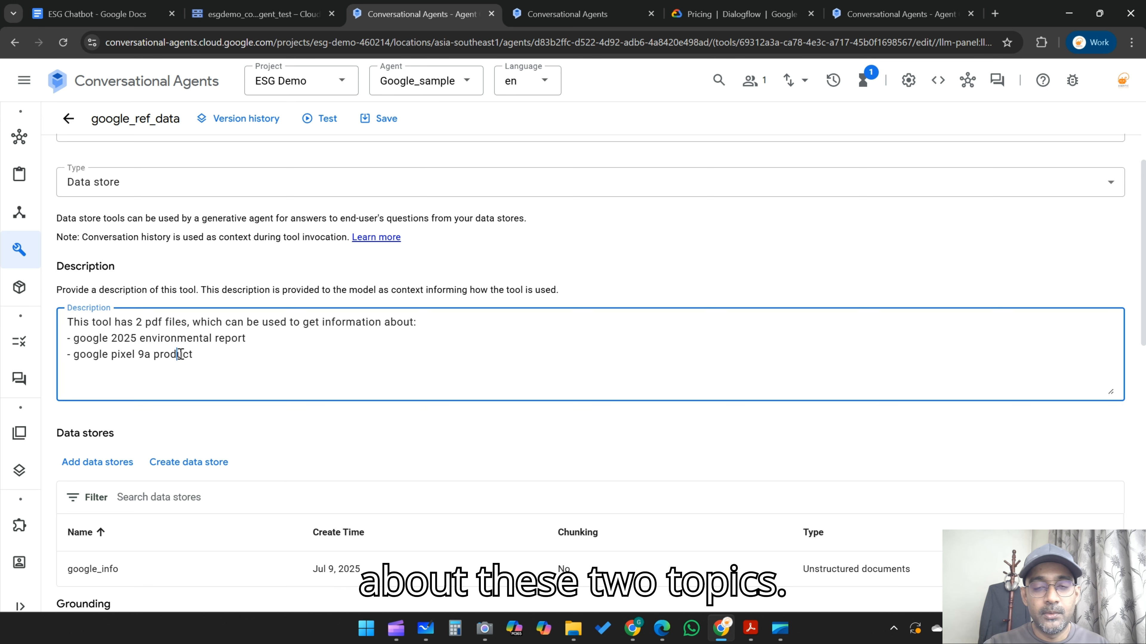
- Review the google_ref_data tool's linked data stores and its grounding, company name and rewriter settings
scroll(261, 320, down, 3)
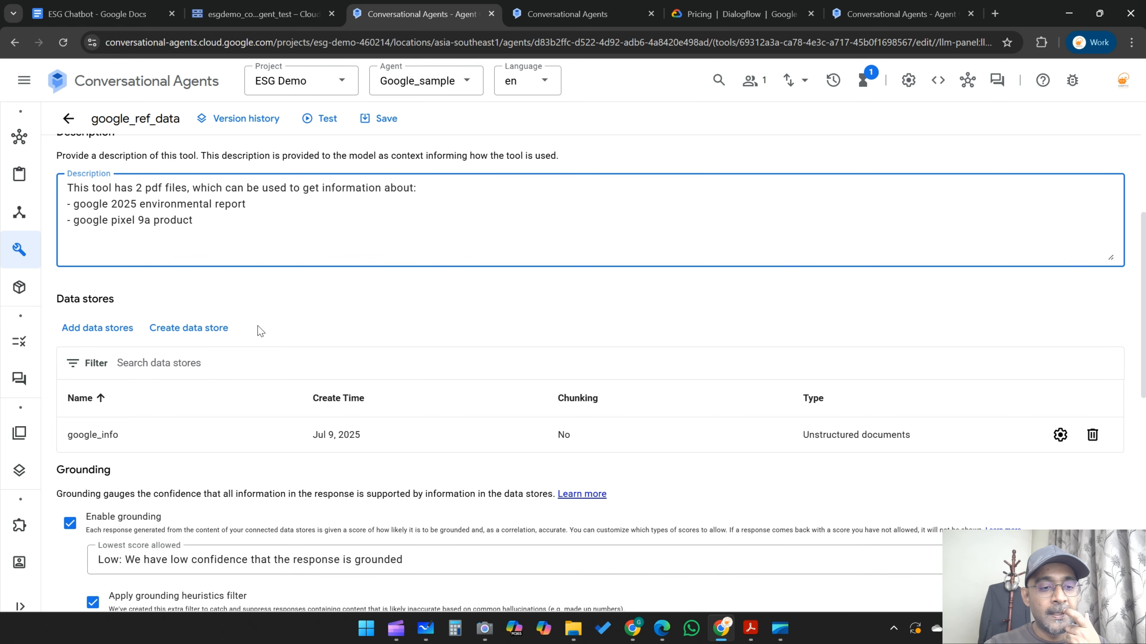
scroll(257, 332, down, 6)
scroll(257, 333, up, 2)
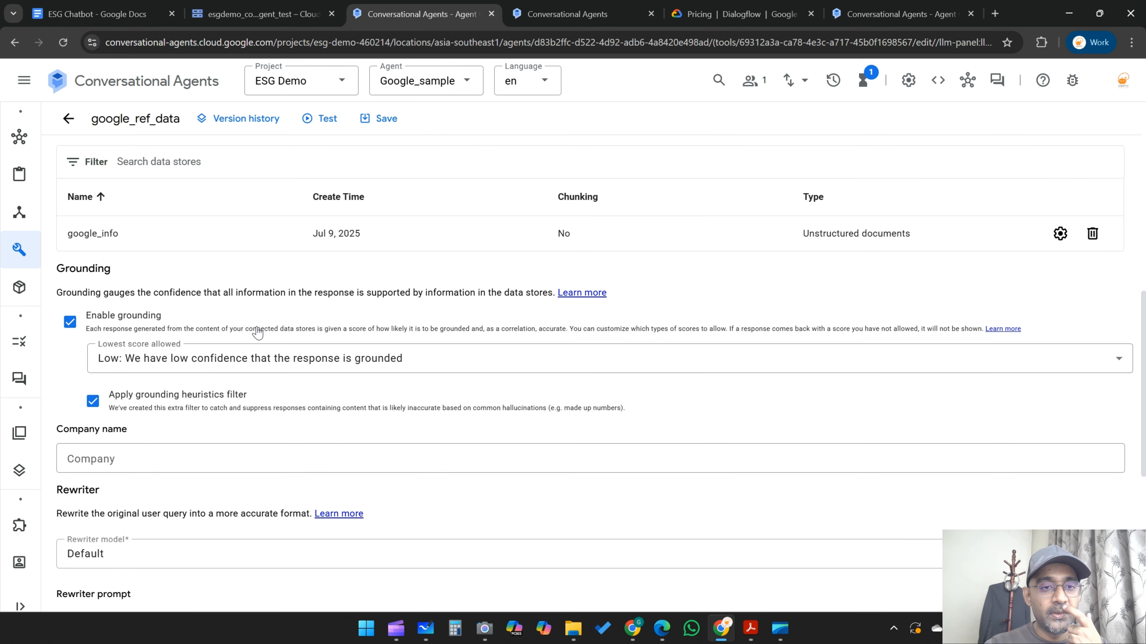
scroll(257, 332, down, 7)
scroll(257, 333, up, 9)
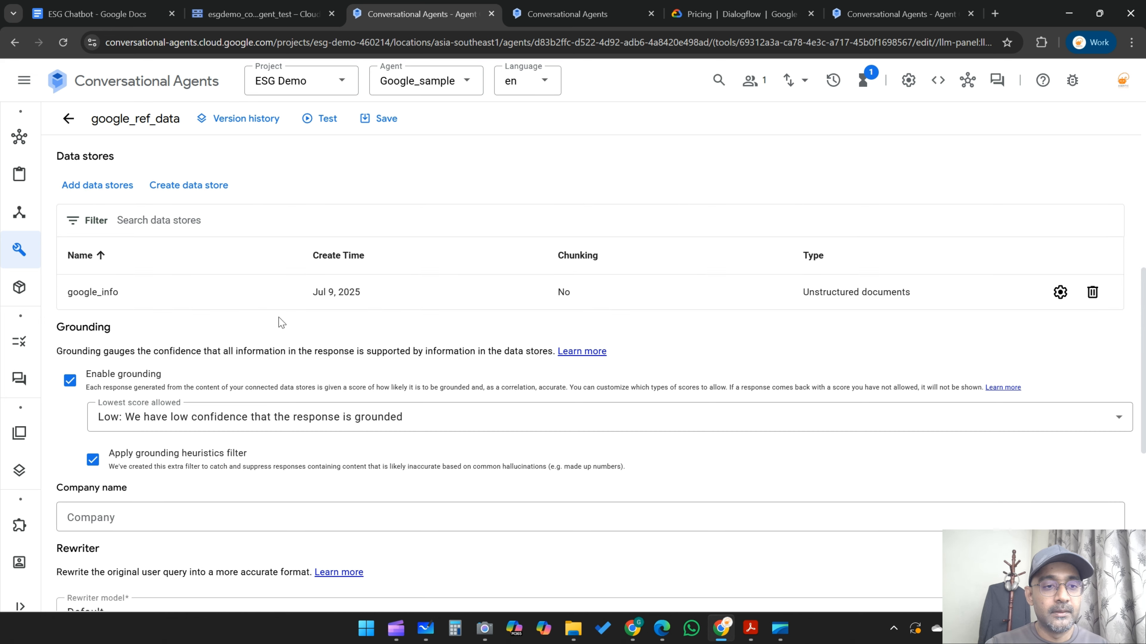
scroll(313, 253, up, 6)
scroll(318, 261, down, 1)
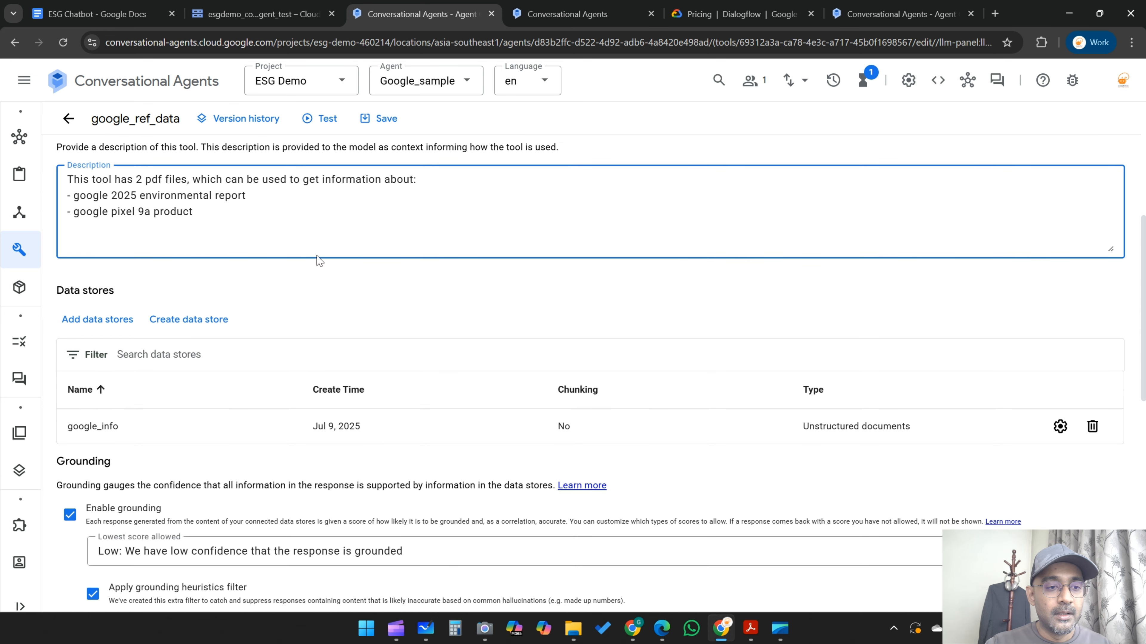
scroll(325, 253, up, 3)
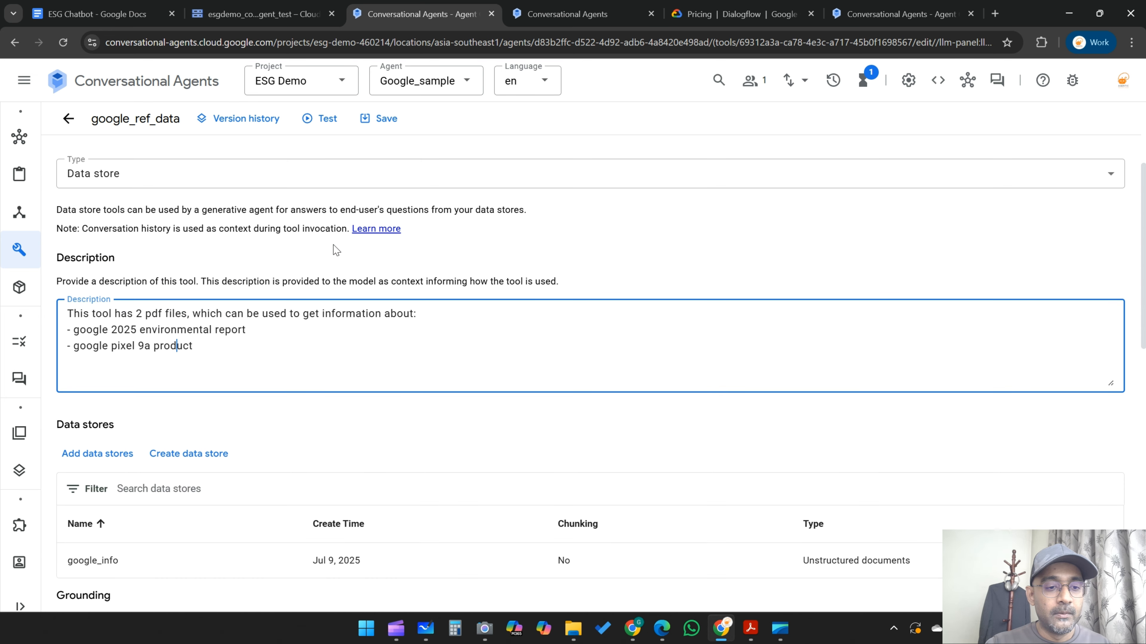
- Start a new Cloud Storage (unstructured data) data store for the tool and open its advanced creation options
click(216, 456)
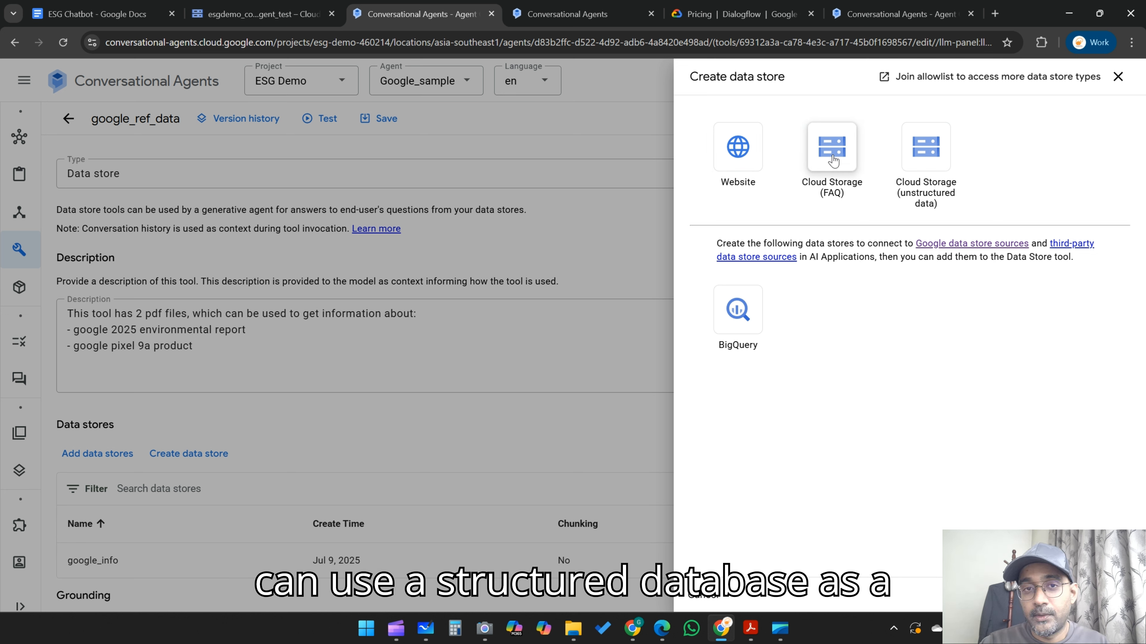
click(930, 163)
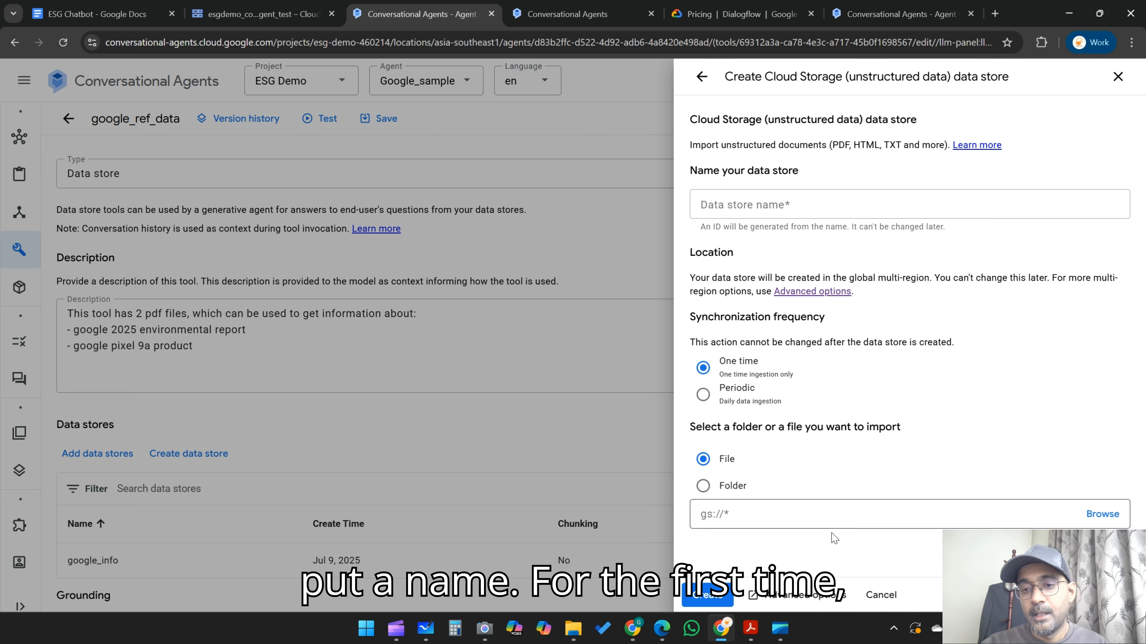
click(824, 600)
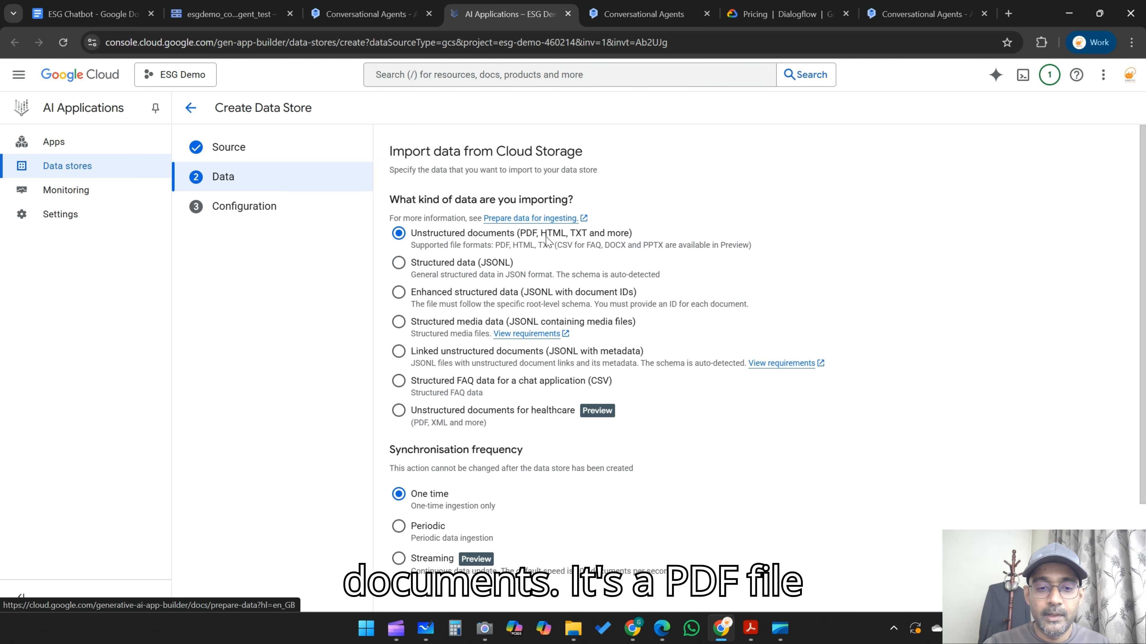
- Choose the Google_ref folder in the esgdemo_conversational_agent_test bucket as the one-time import source and continue to the configuration stage
scroll(550, 240, down, 3)
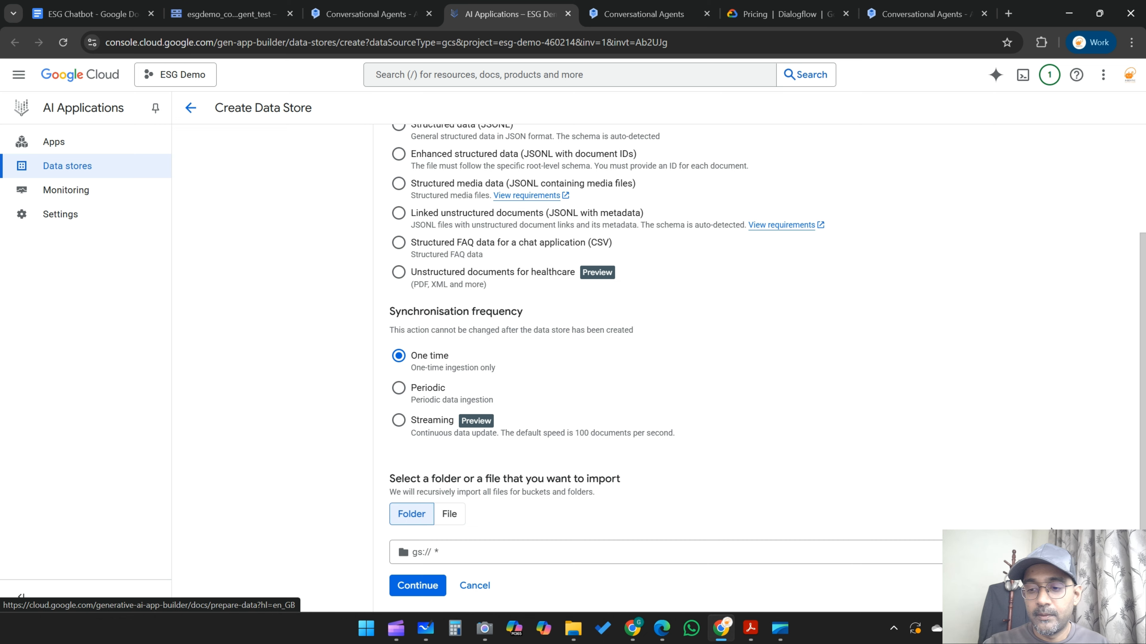
click(417, 552)
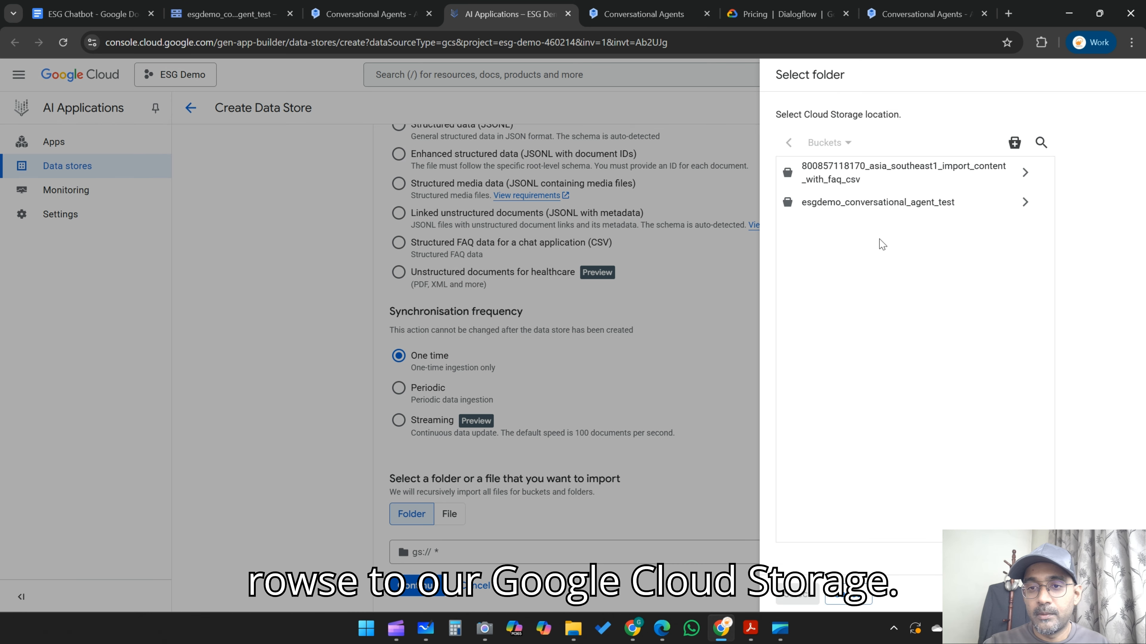
click(852, 207)
double_click(920, 205)
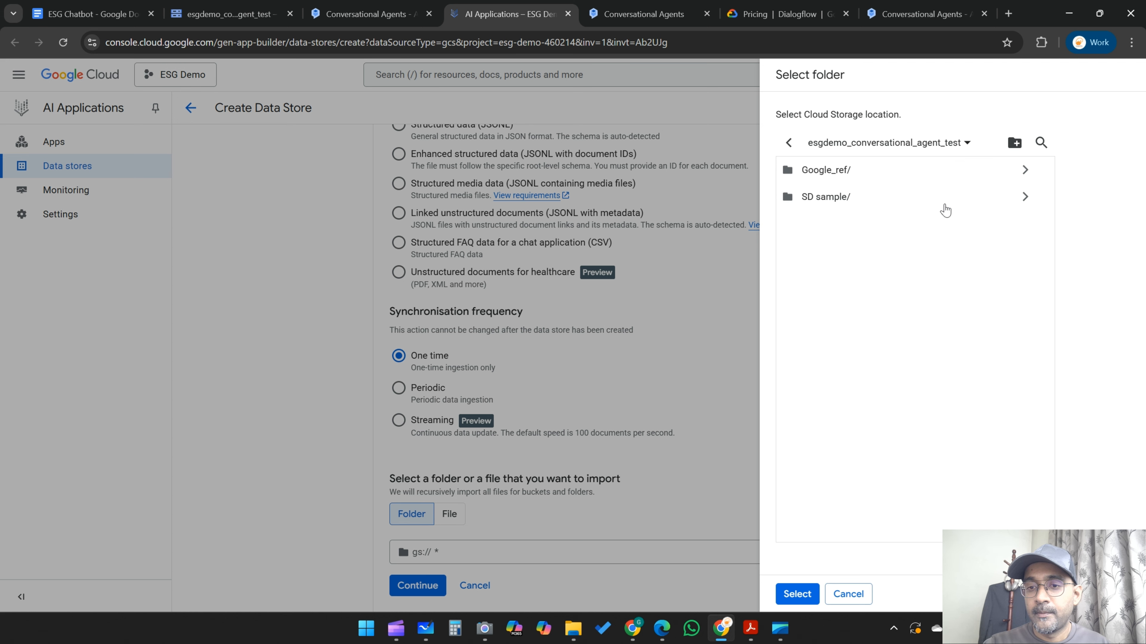
click(828, 179)
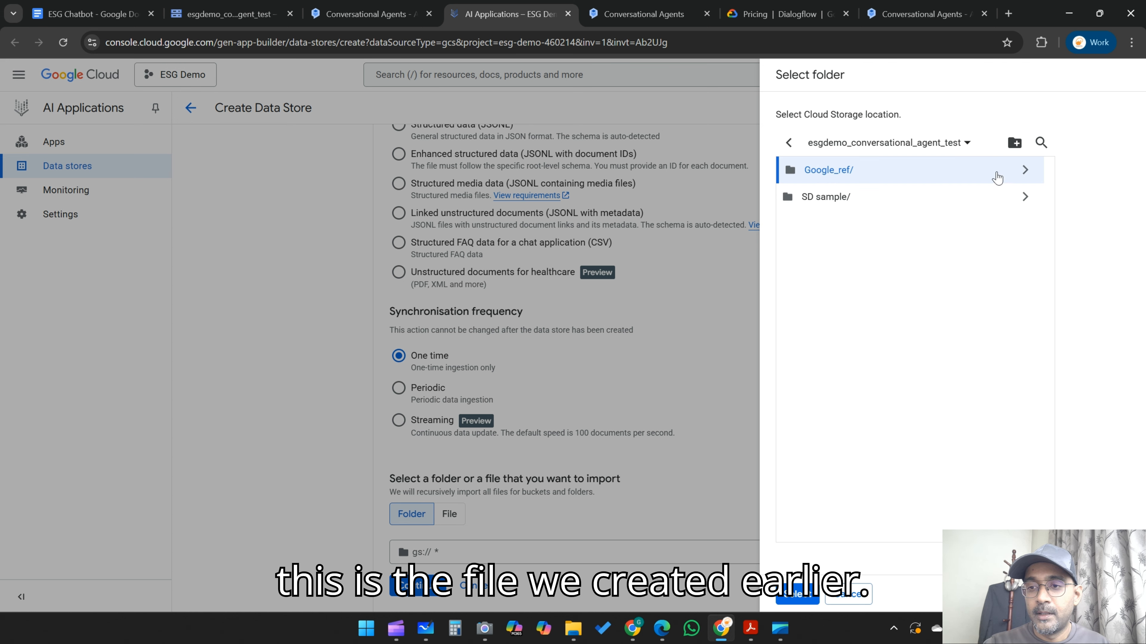
click(1024, 173)
click(789, 143)
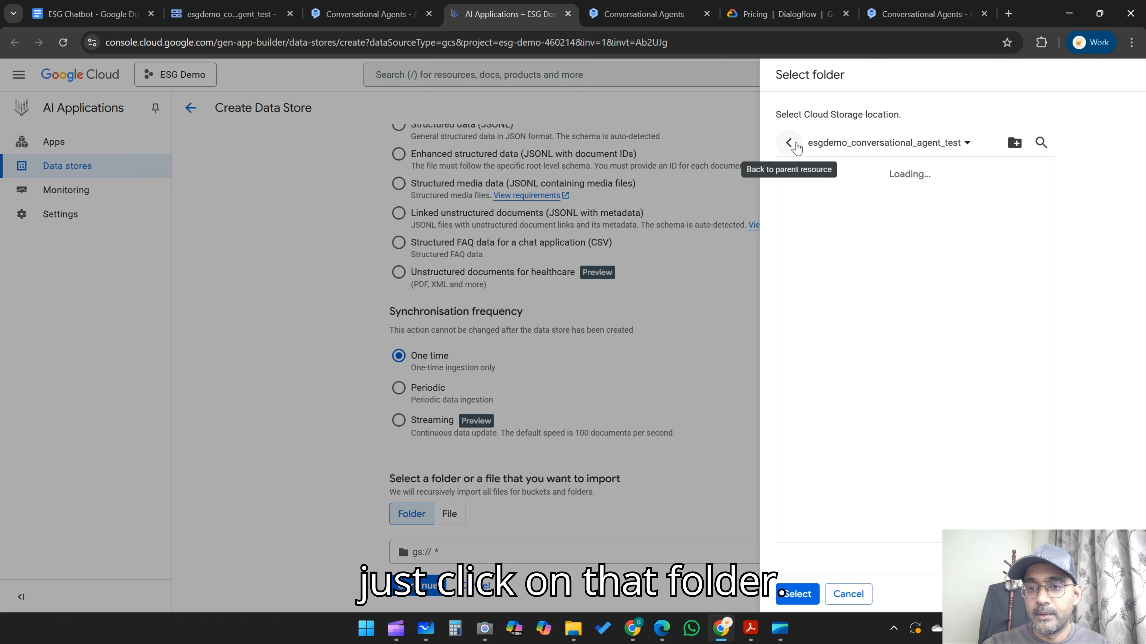
click(842, 177)
click(797, 594)
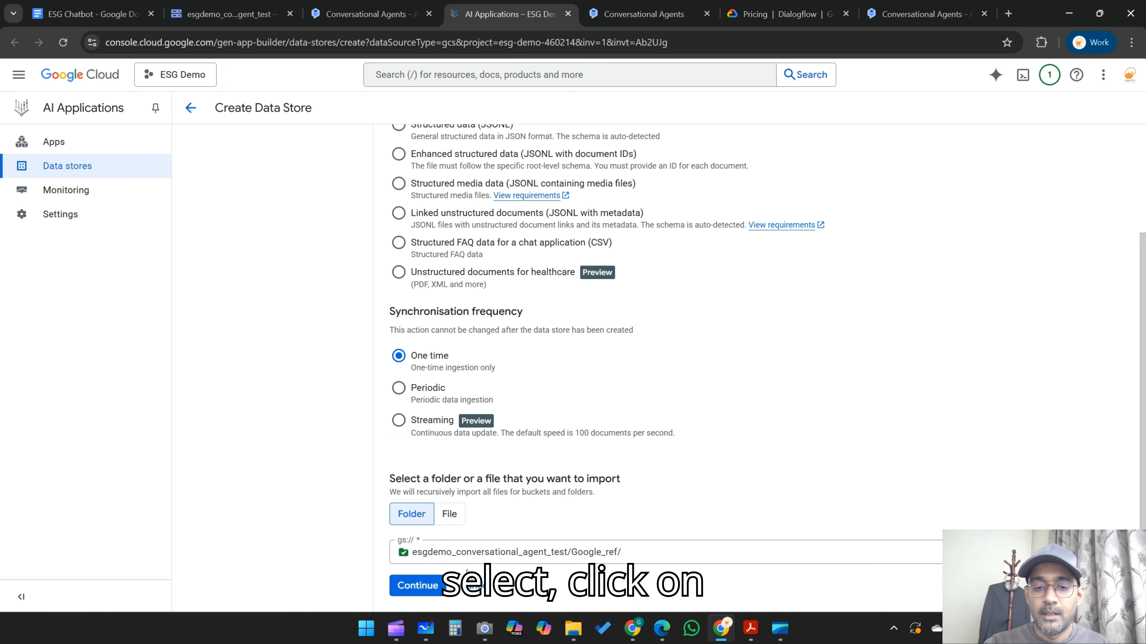
click(427, 589)
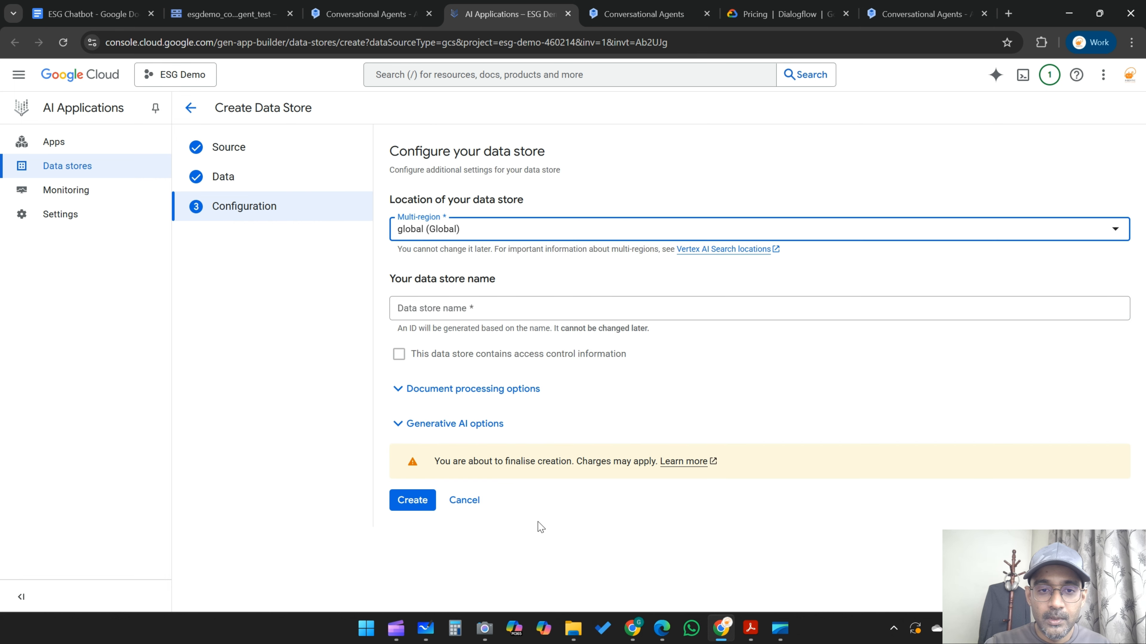
- Check the new data store's multi-region options, abandon its configuration and cancel the tool's Cloud Storage data store form
click(480, 232)
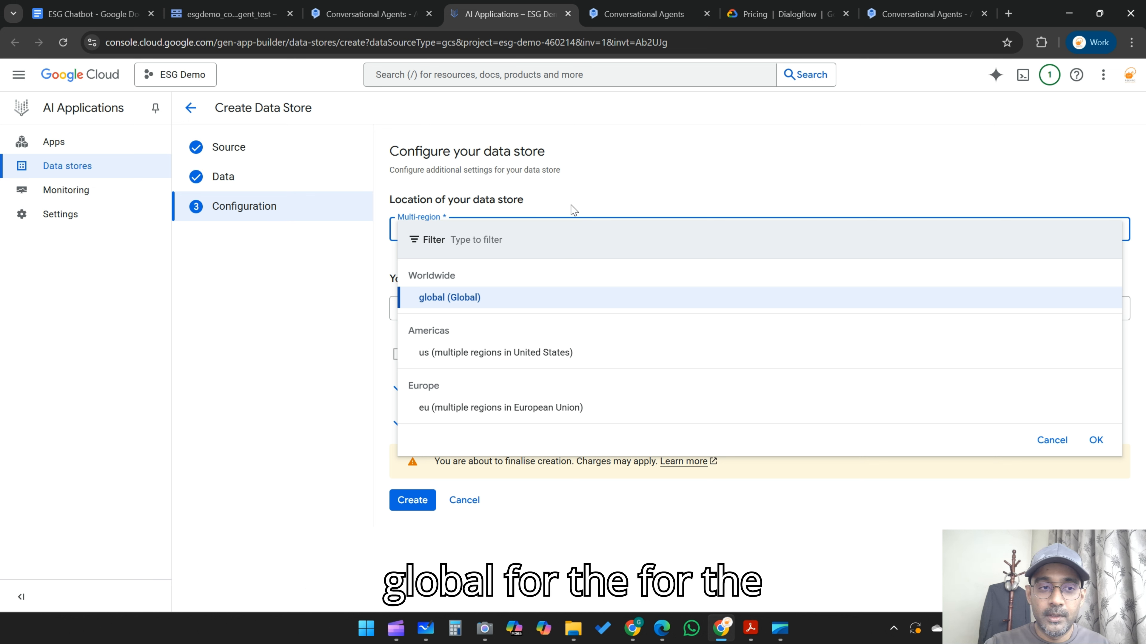
click(591, 197)
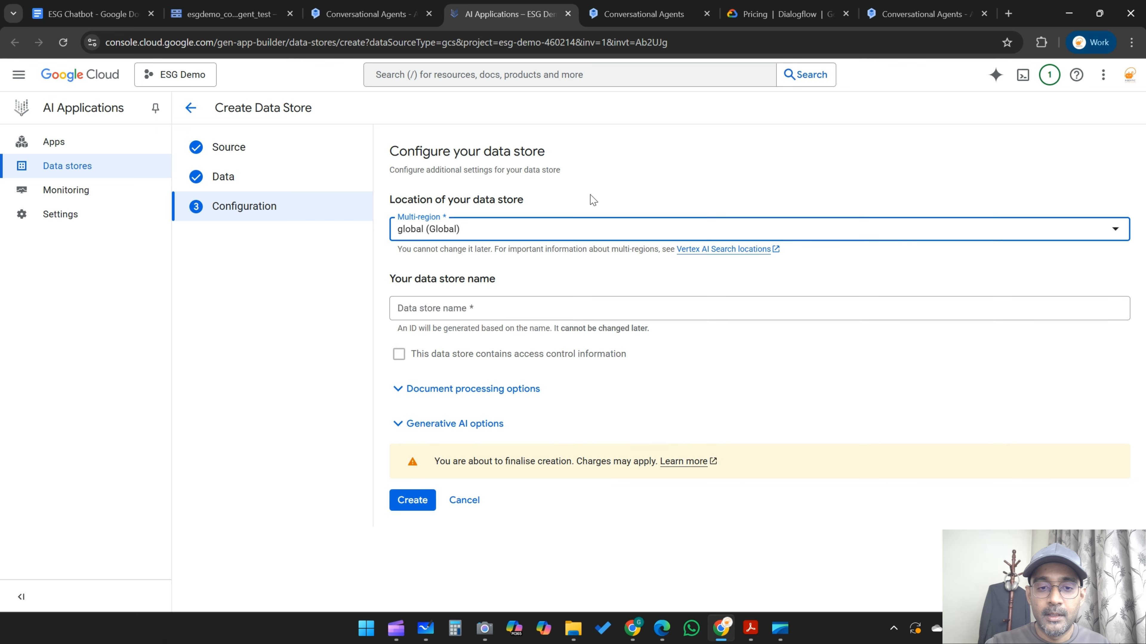
click(470, 311)
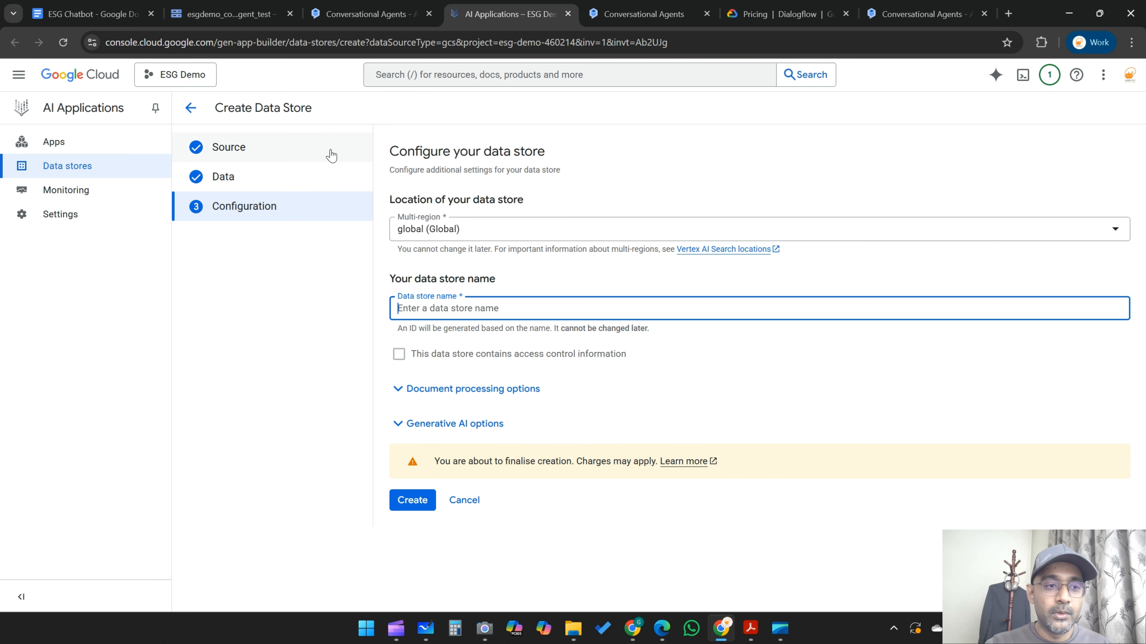
click(56, 166)
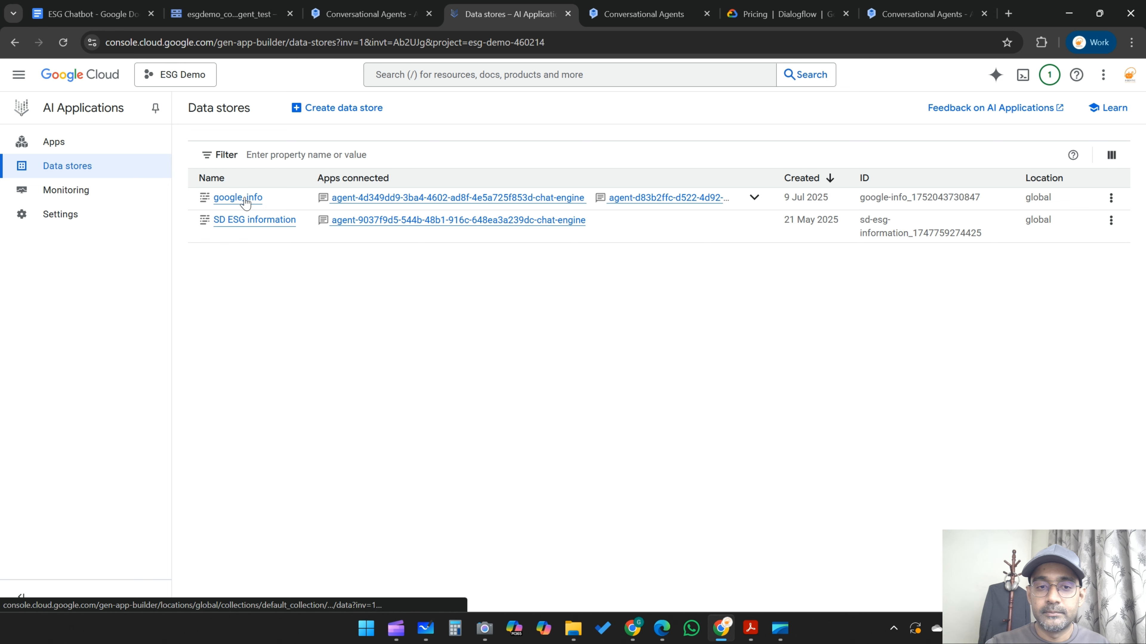
click(390, 16)
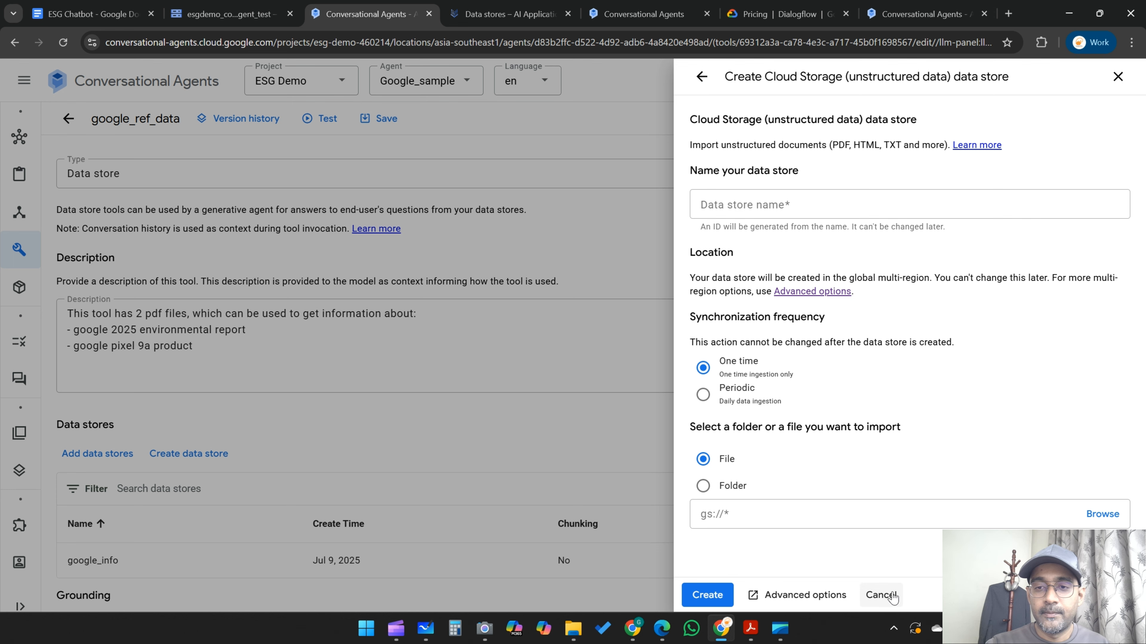
click(880, 595)
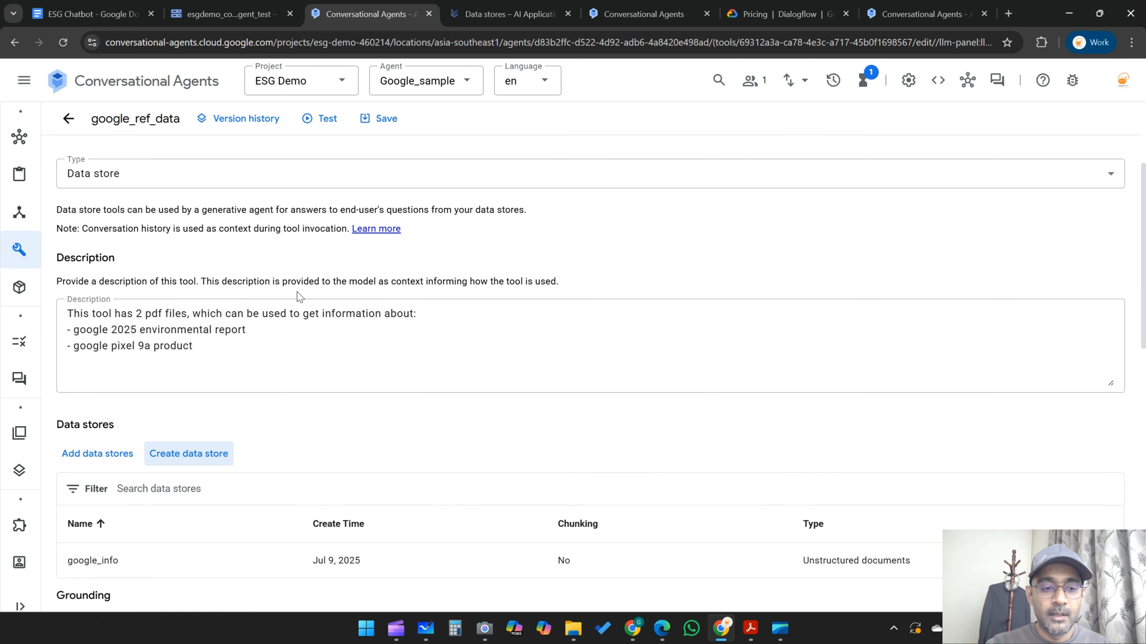
- Open the google_info data store and examine which source documents it contains
scroll(298, 301, down, 3)
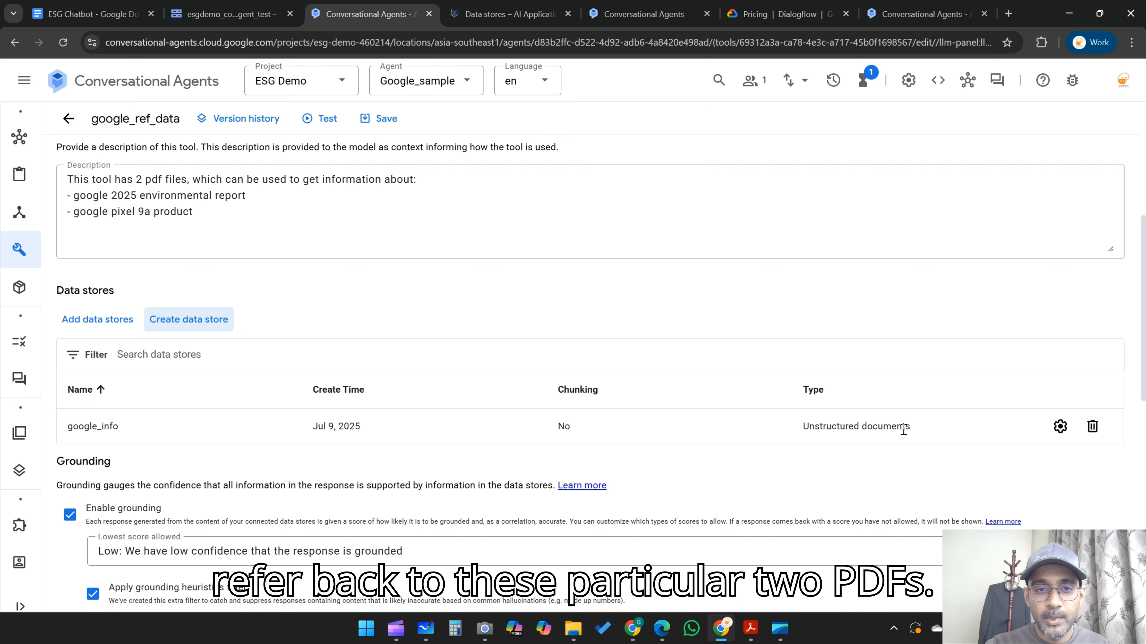
click(500, 15)
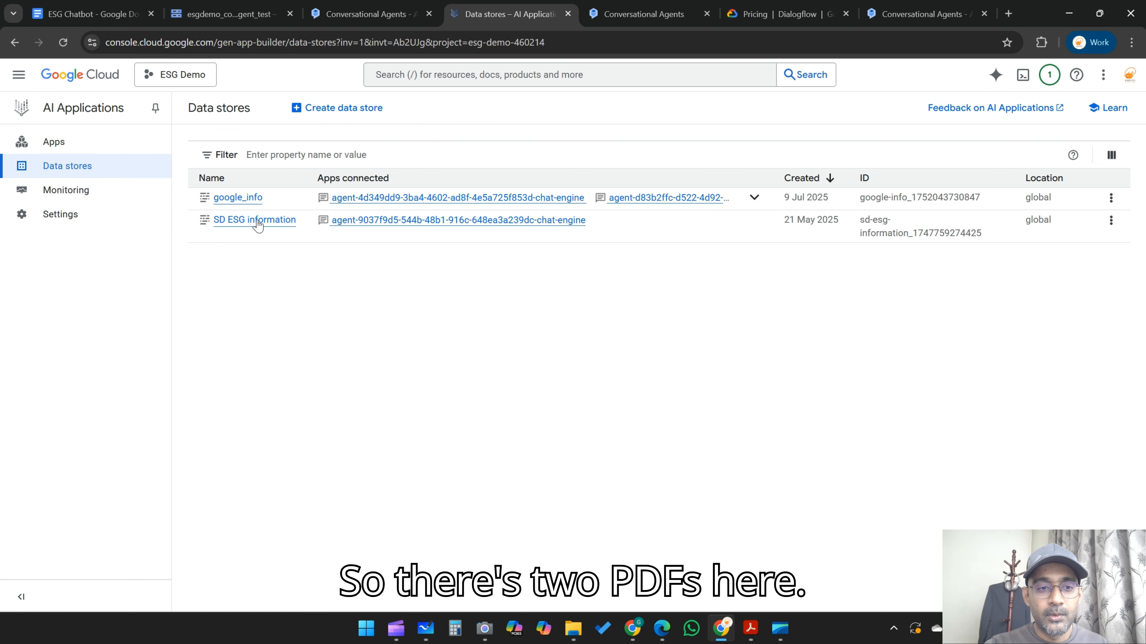
click(250, 200)
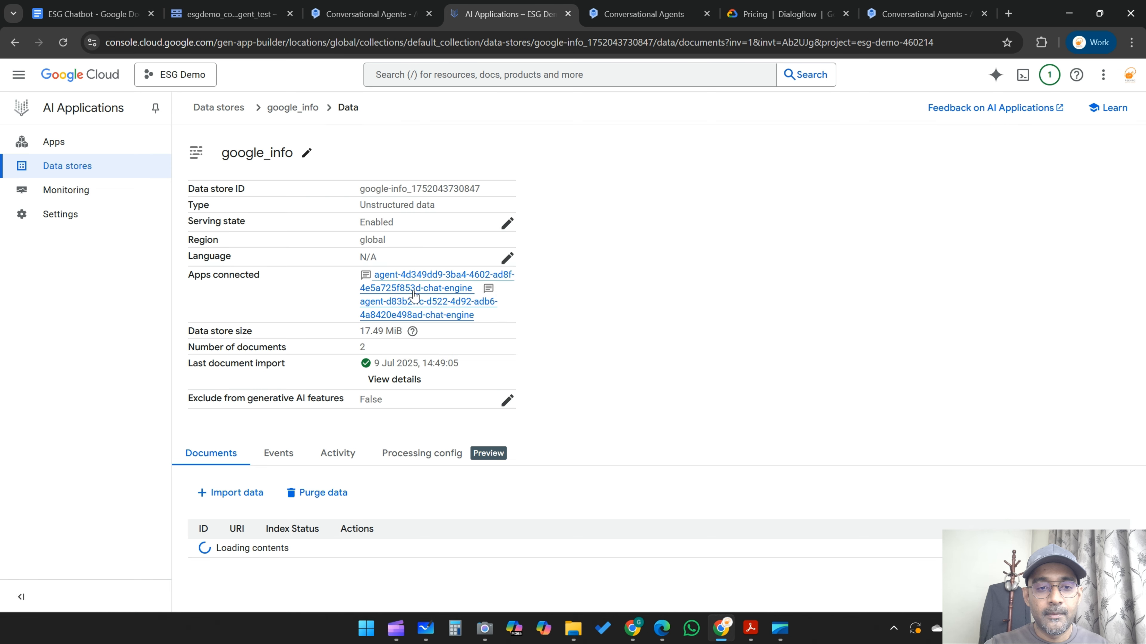
scroll(460, 537, down, 1)
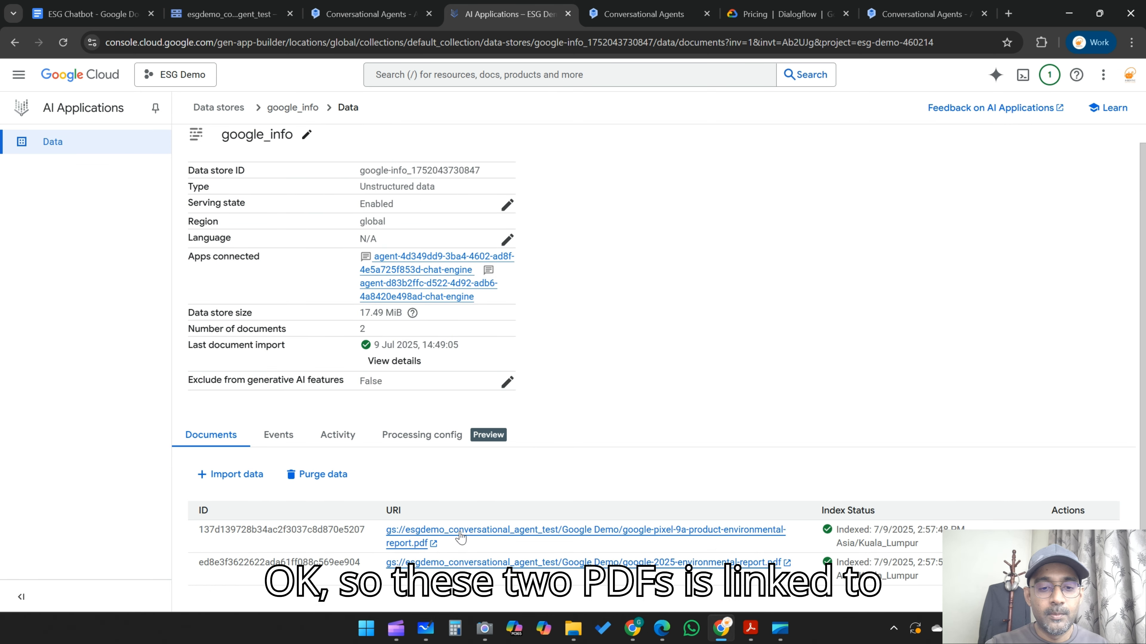
- Review the google_ref_data tool's rewriter, summarization and payload settings and return to the list of tools
click(335, 12)
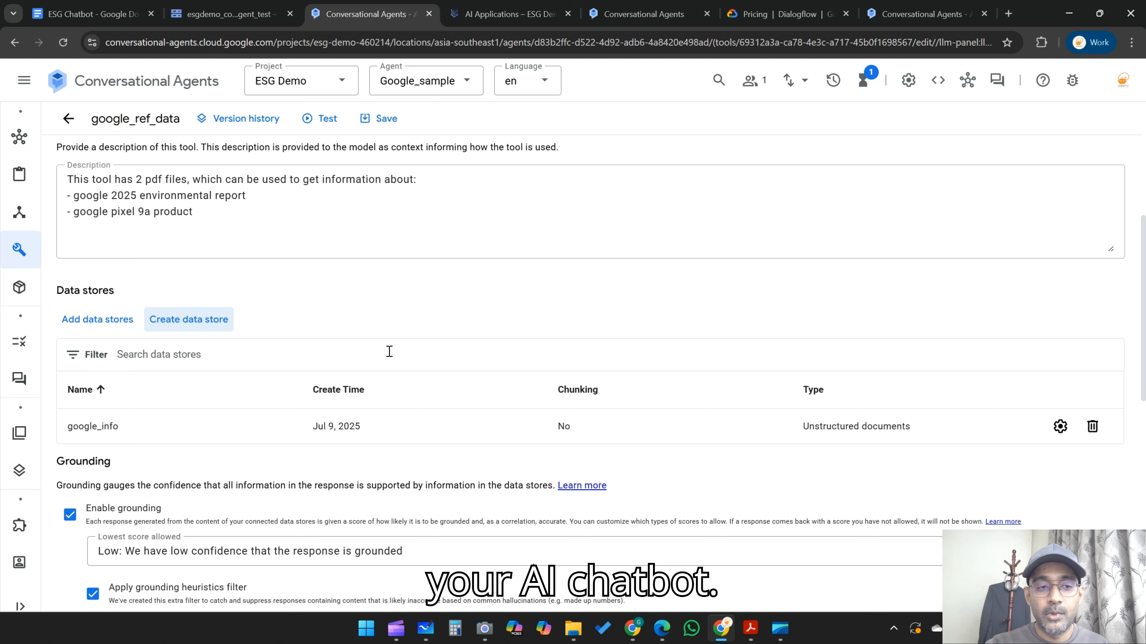
scroll(391, 334, down, 10)
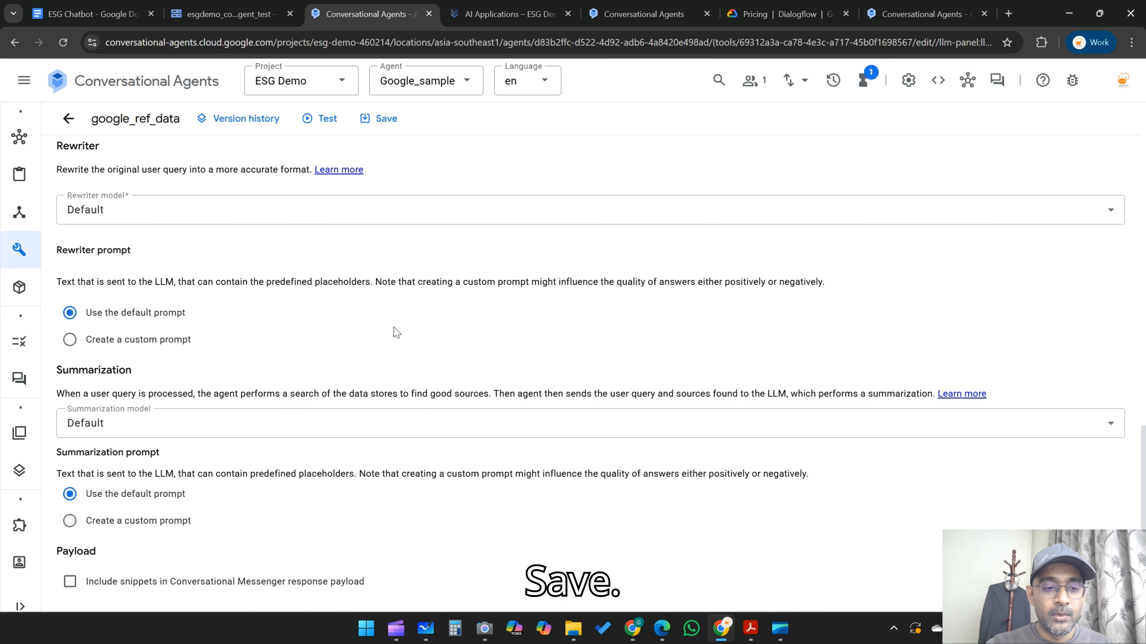
scroll(401, 329, up, 10)
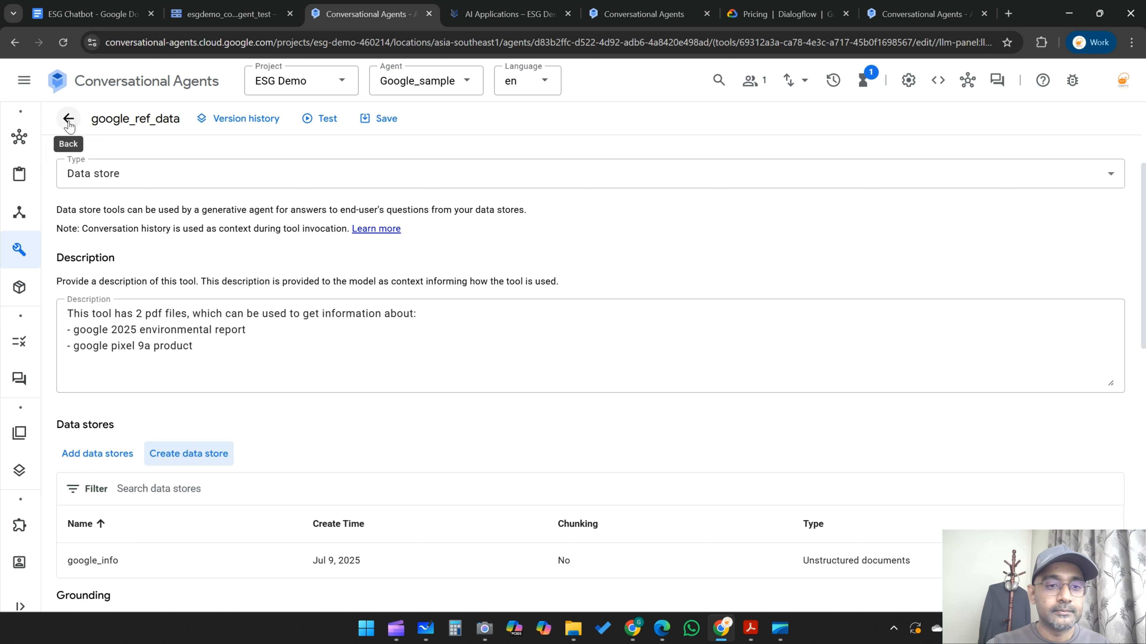
click(70, 120)
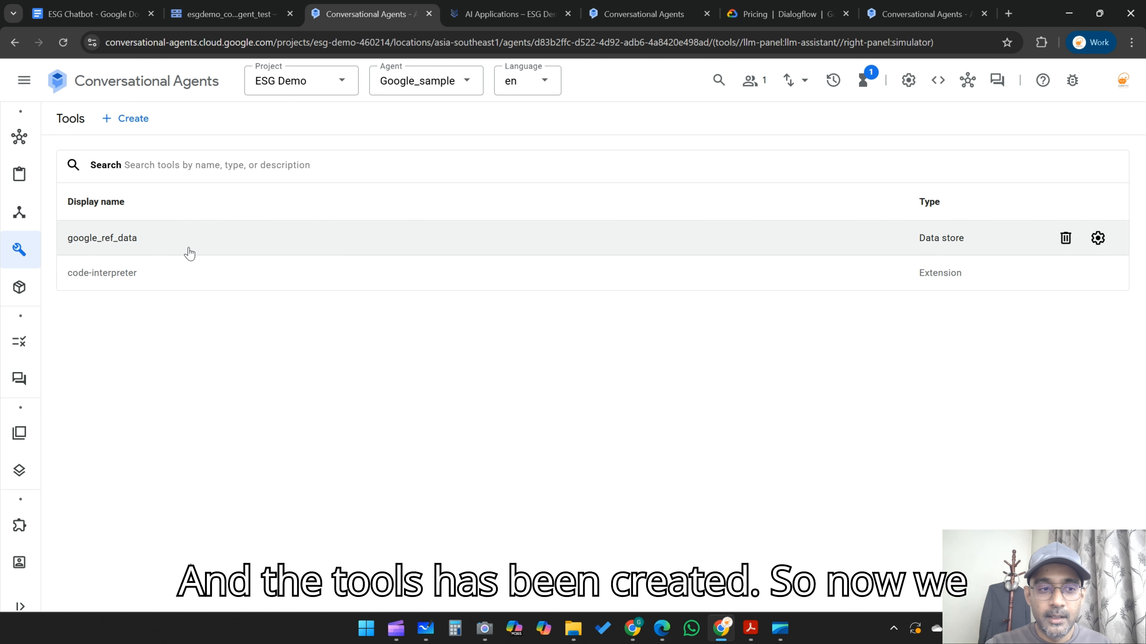
- Open the Default Generative Playbook from the agent's playbooks for editing
mouse_move(19, 216)
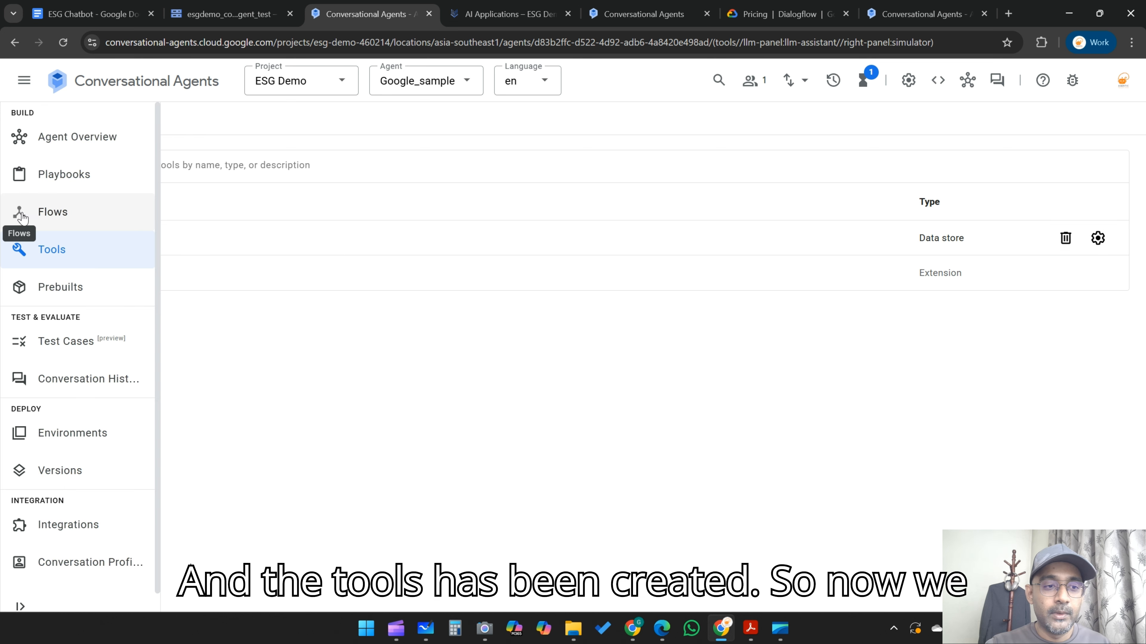
click(59, 177)
mouse_move(27, 210)
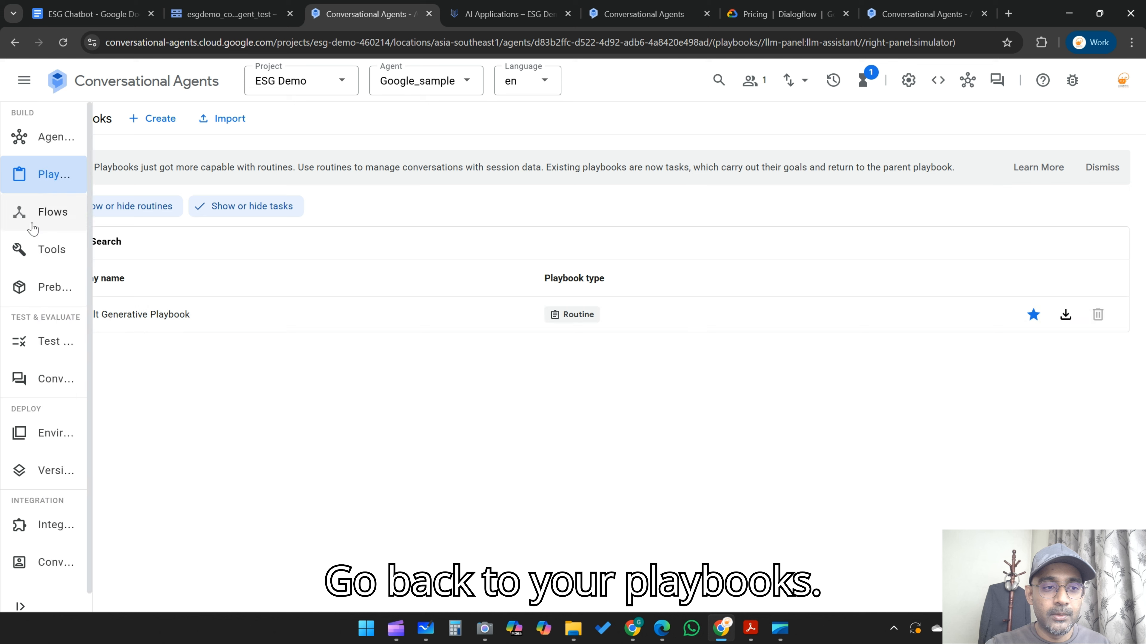
click(220, 318)
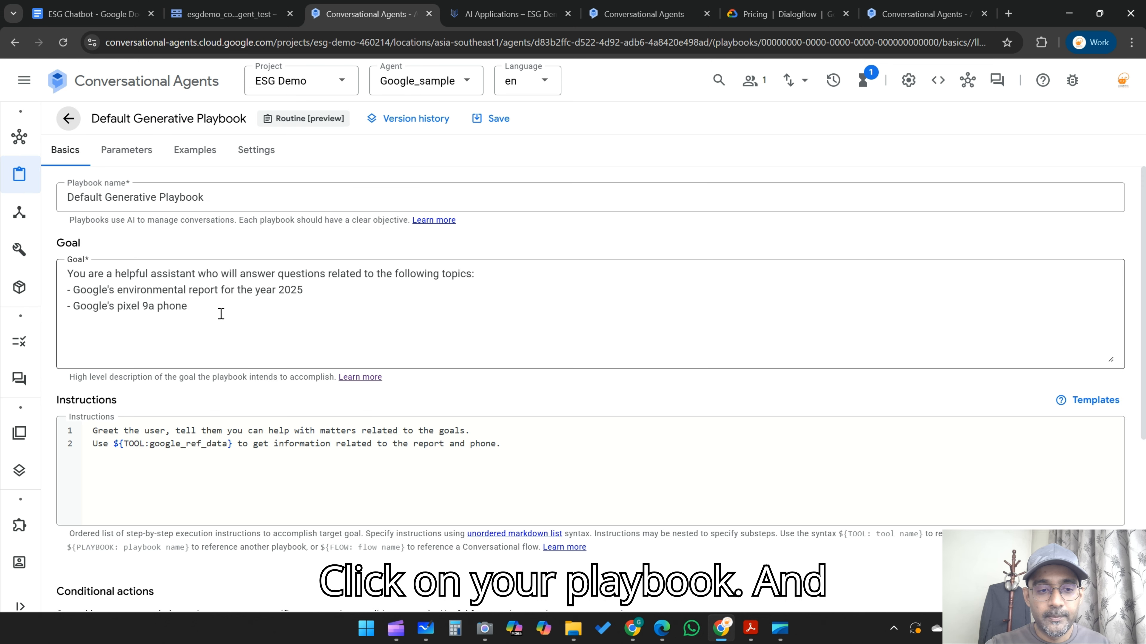
- Delete the tool name from the ${TOOL:} reference on the second line of the playbook instructions
click(229, 445)
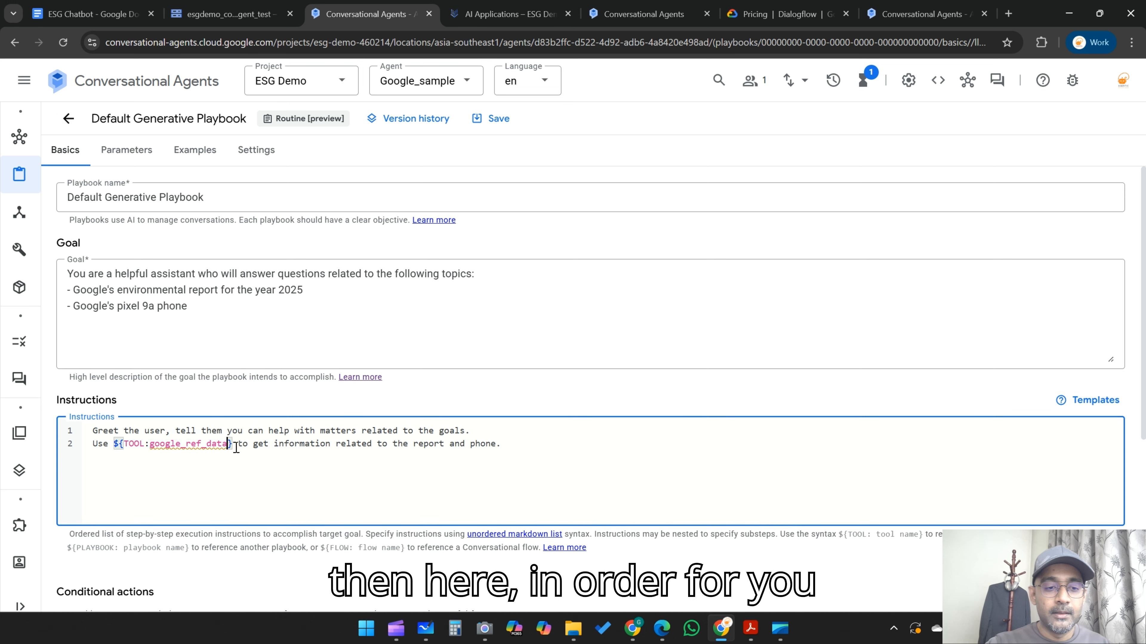
key(BackSpace)
key(BackSpace)
key(BackSpace)
key(BackSpace)
key(BackSpace)
key(BackSpace)
key(BackSpace)
key(BackSpace)
key(BackSpace)
key(BackSpace)
key(BackSpace)
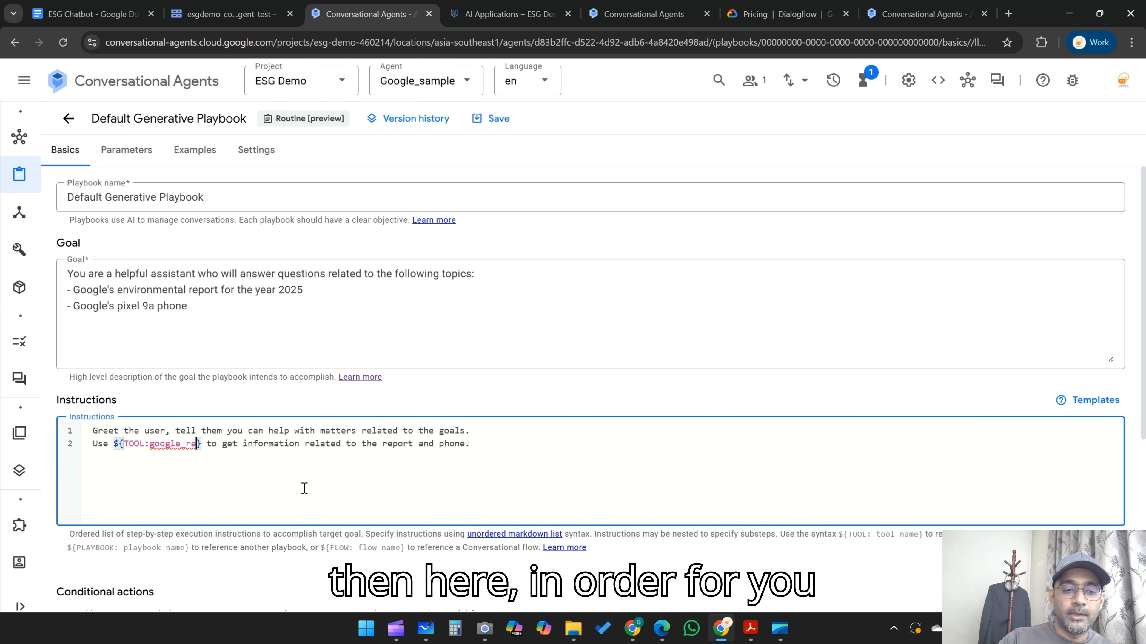
key(BackSpace)
key(BackSpace)
key(BackSpace)
key(BackSpace)
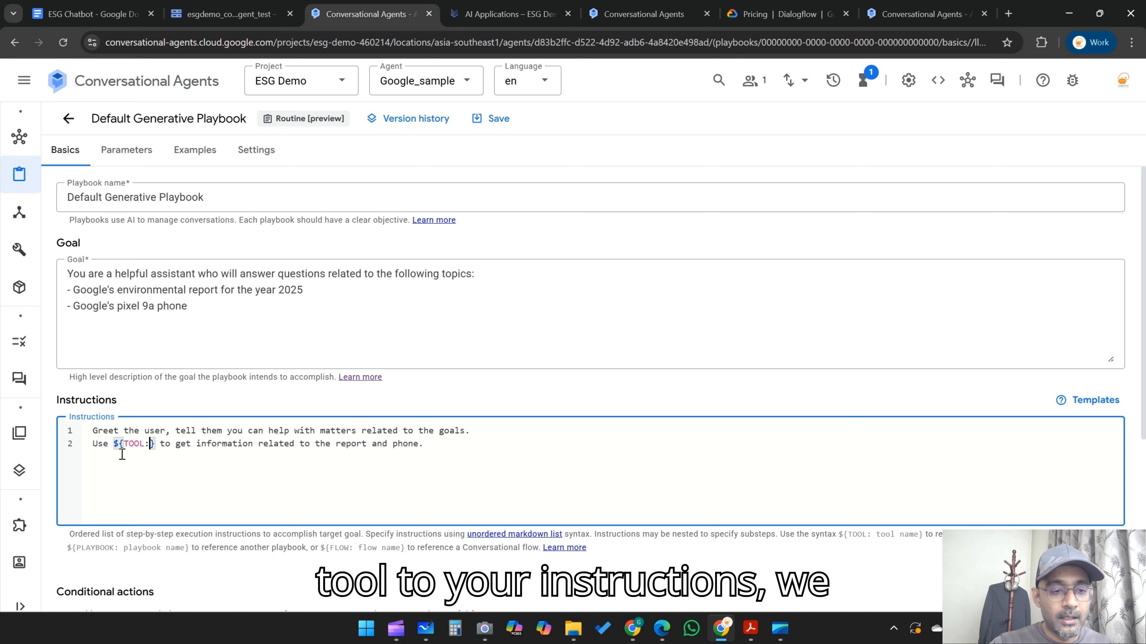
- Insert google_ref_data from the suggestions as the tool name inside the ${TOOL:} reference on instruction line 2
click(113, 454)
click(113, 444)
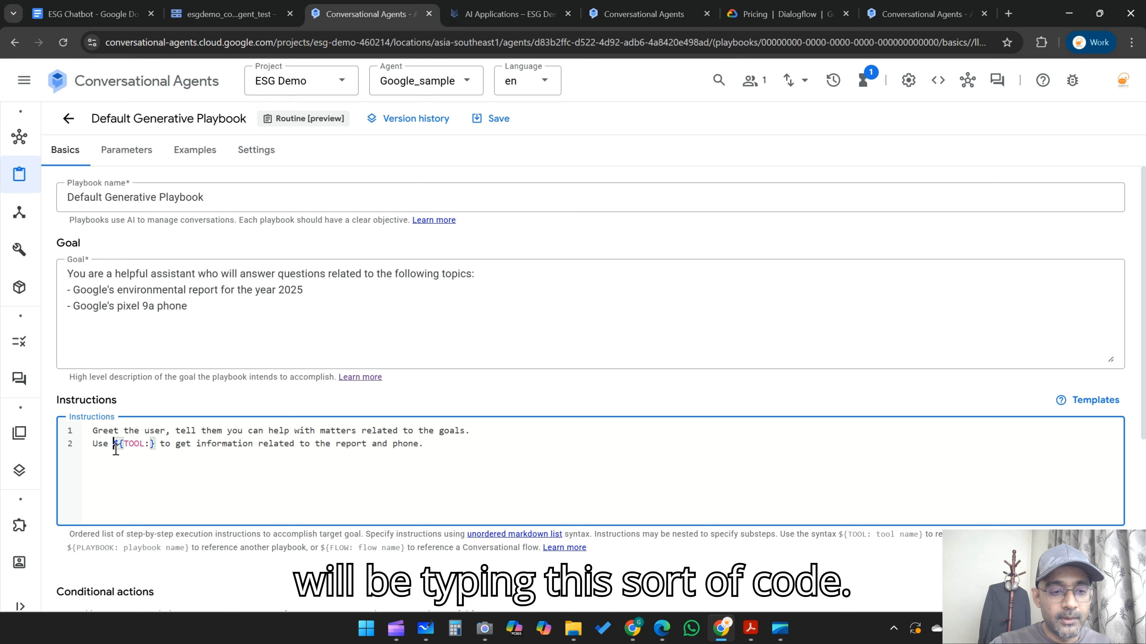
click(154, 459)
drag(114, 445, 118, 445)
click(126, 454)
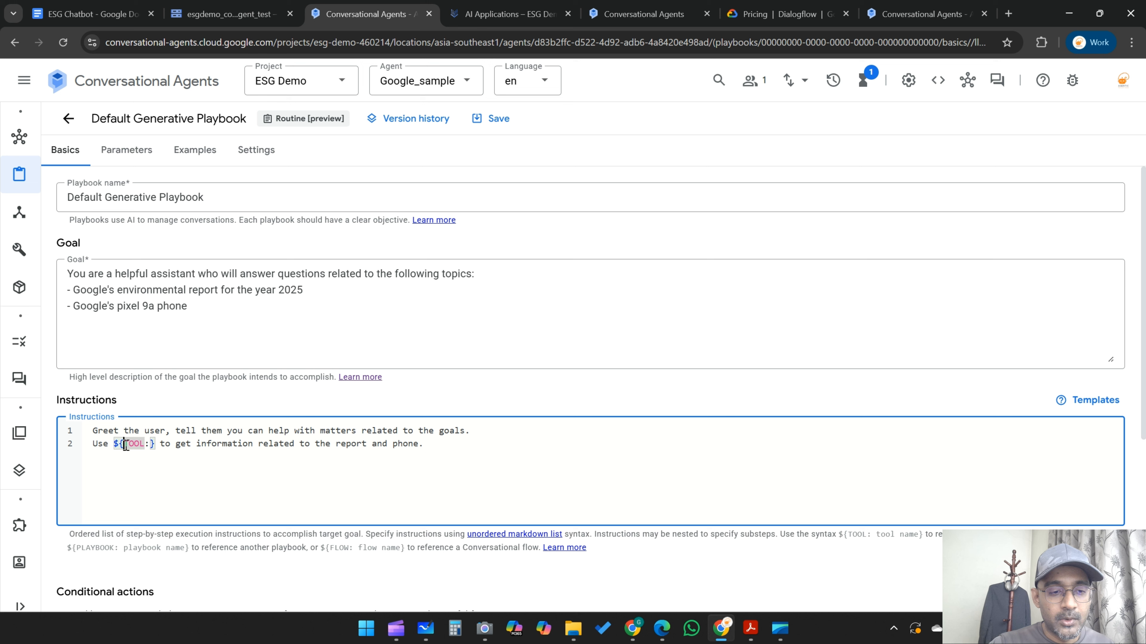
click(150, 444)
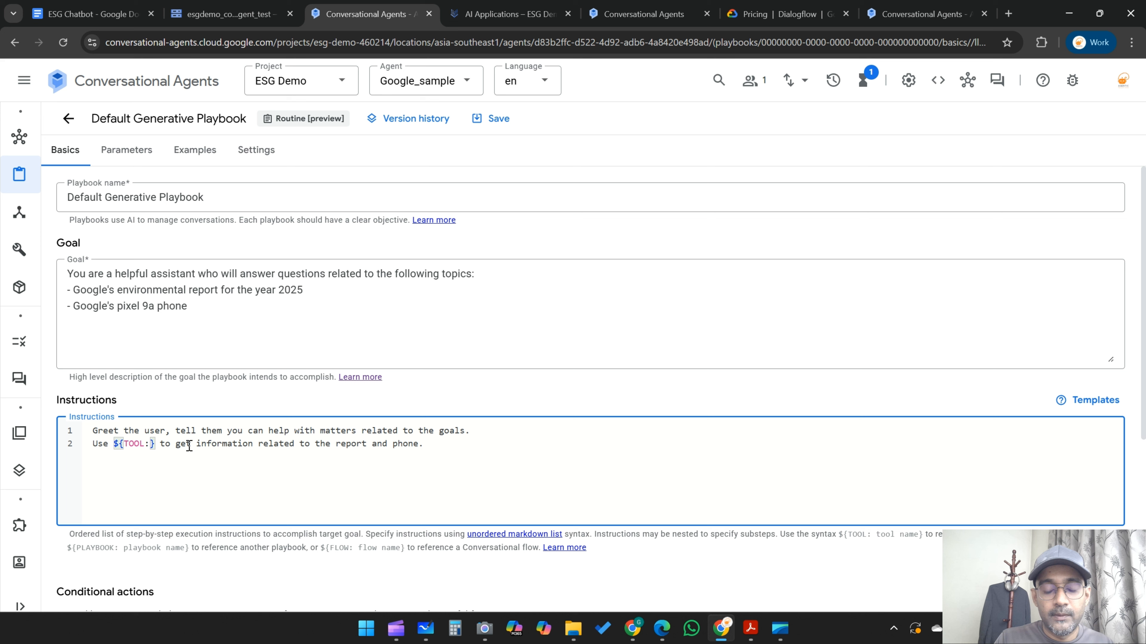
text(g)
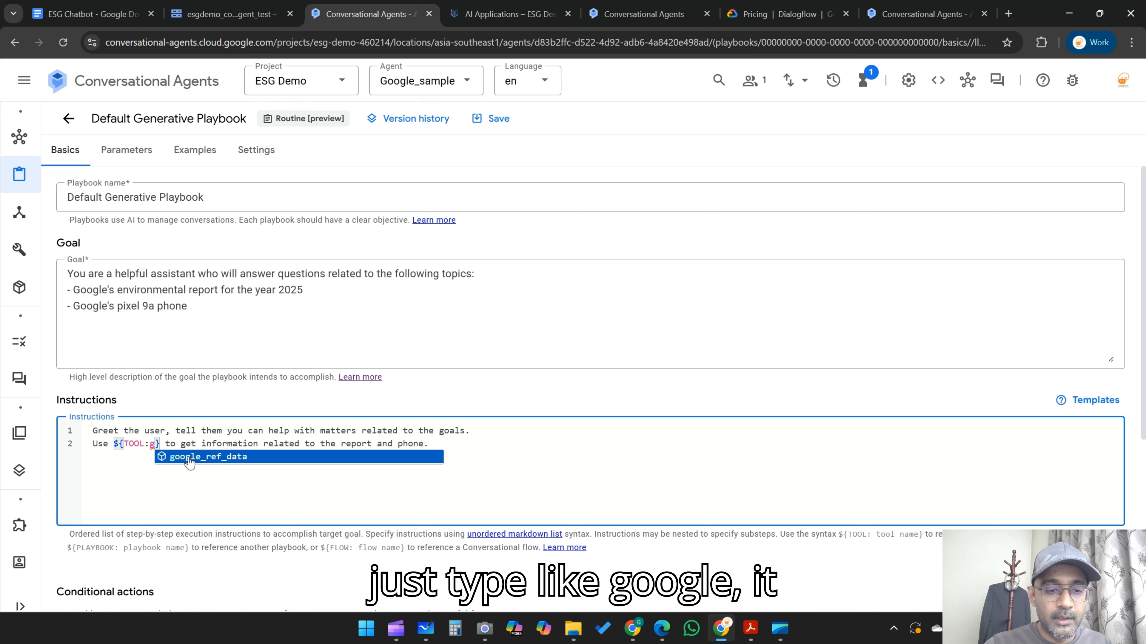
click(190, 457)
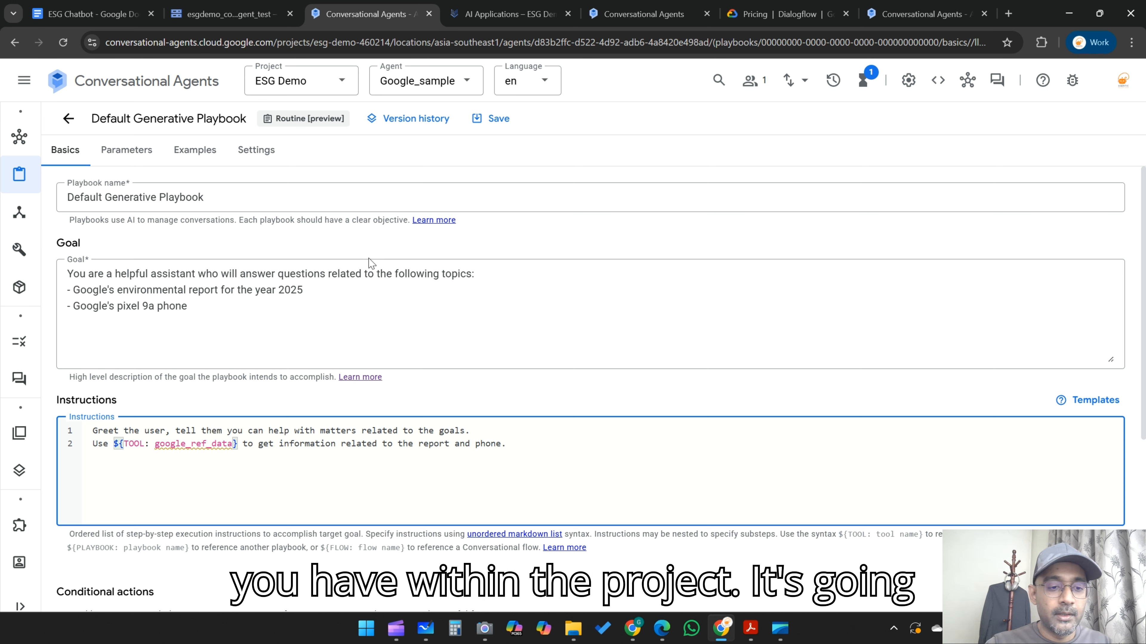
- Check the playbook's instructions and available tools, and save the Default Generative Playbook
double_click(296, 445)
double_click(405, 444)
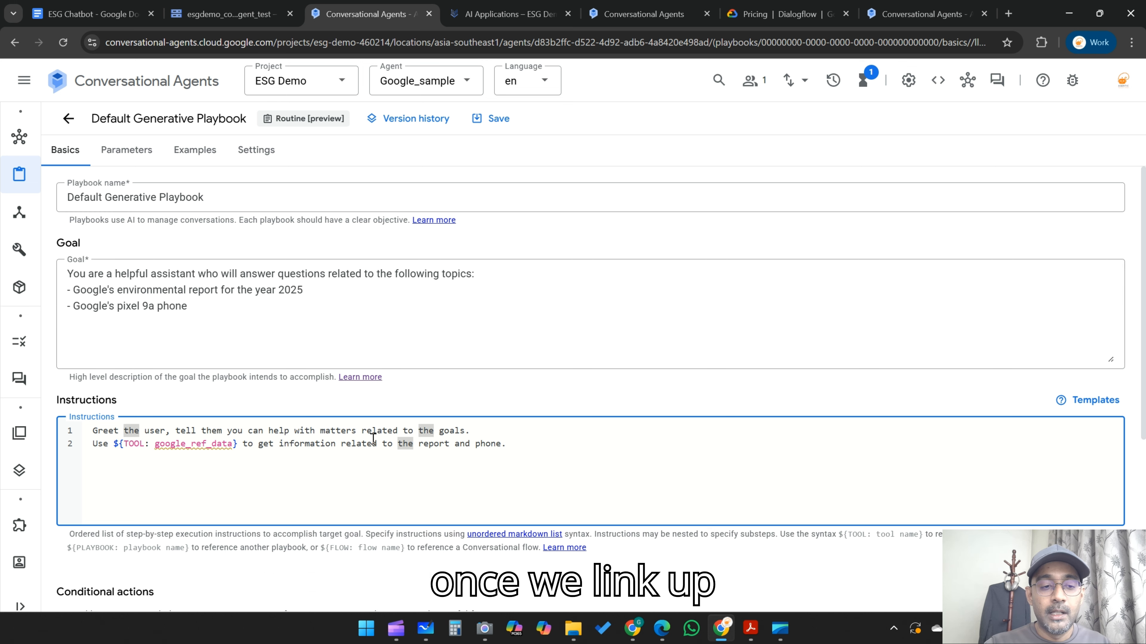
scroll(154, 429, down, 3)
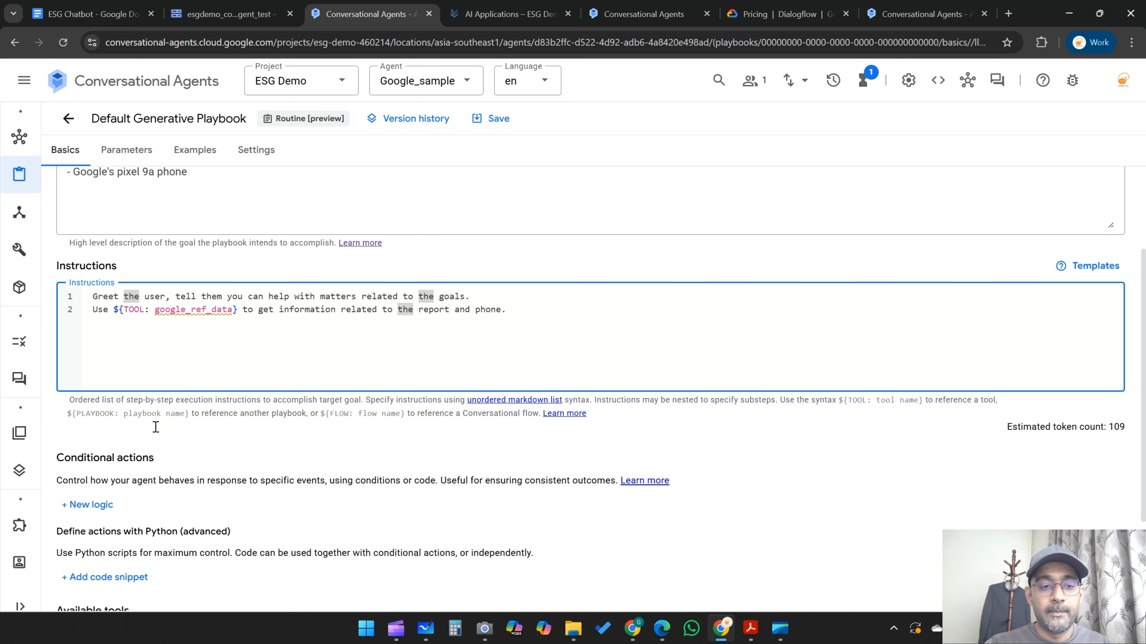
double_click(185, 296)
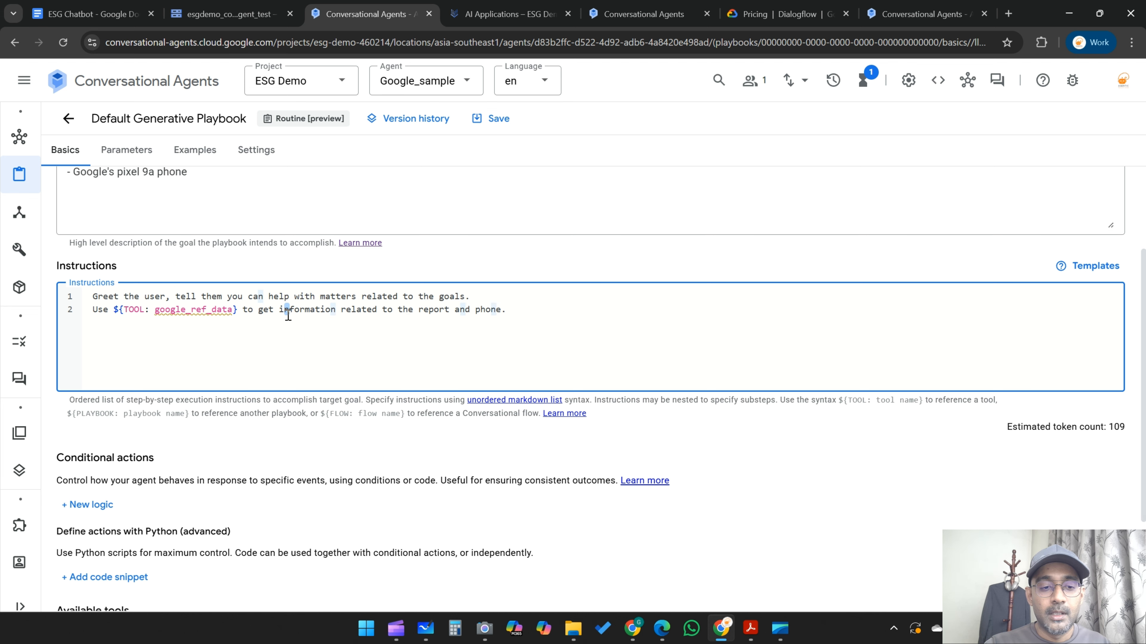
scroll(287, 316, down, 3)
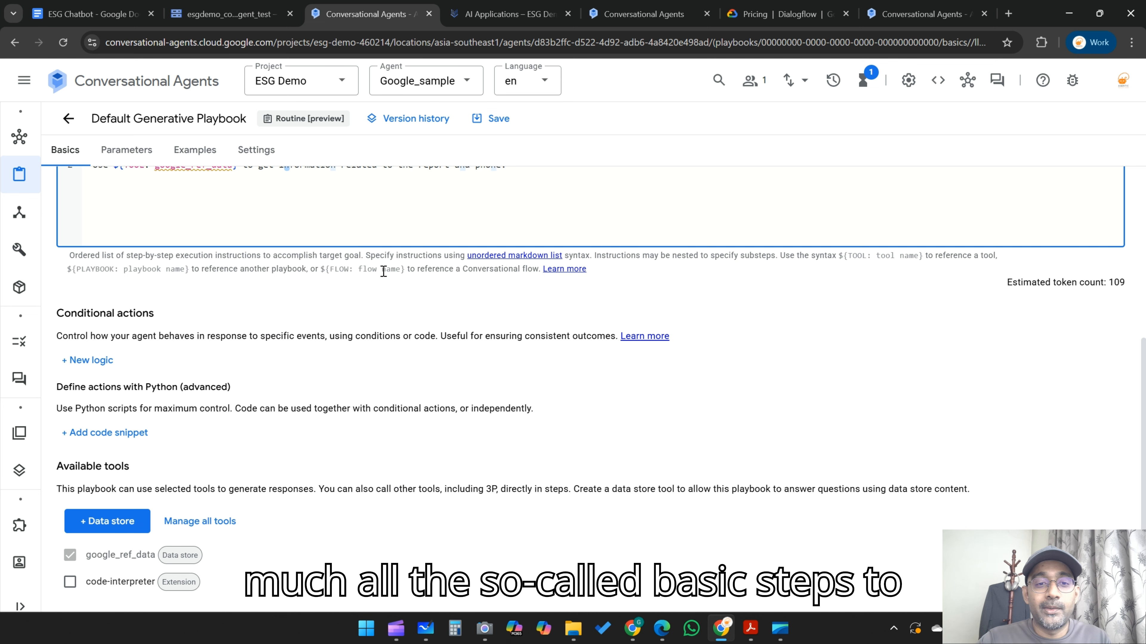
scroll(378, 266, up, 6)
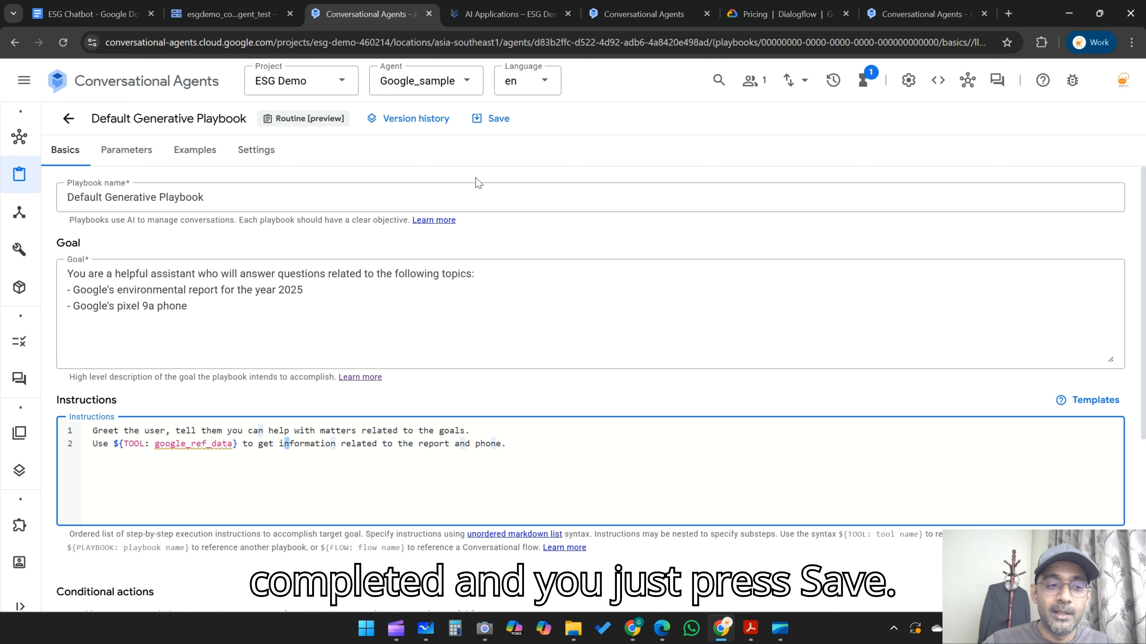
click(498, 119)
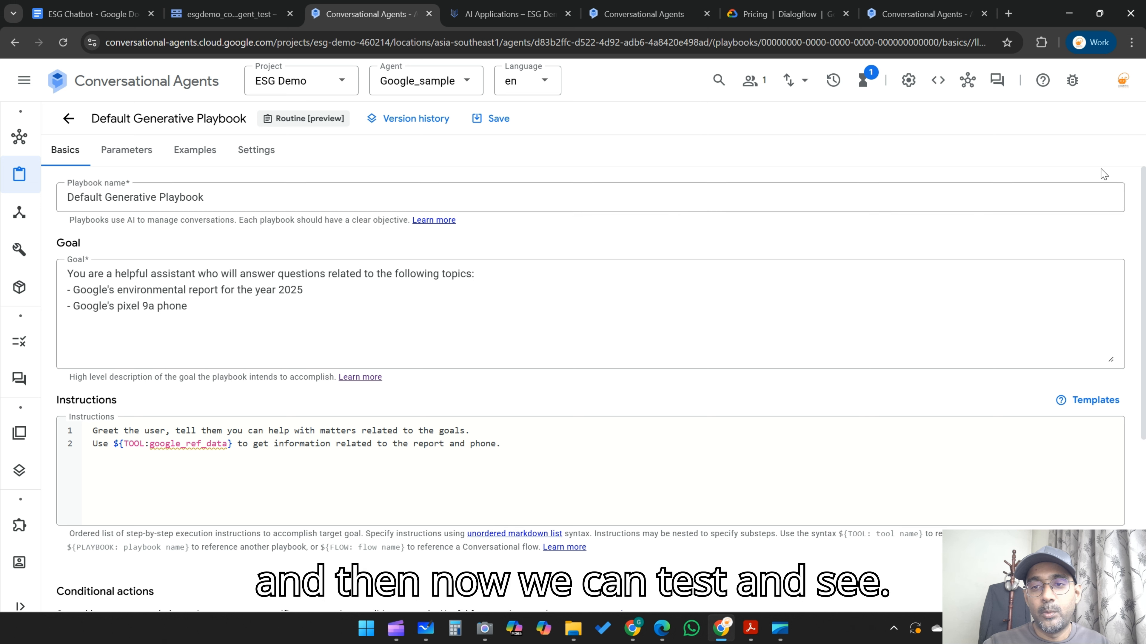
- Open the preview of the Default Generative Playbook and set its model to gemini-1.5-flash-001 (legacy)
click(997, 80)
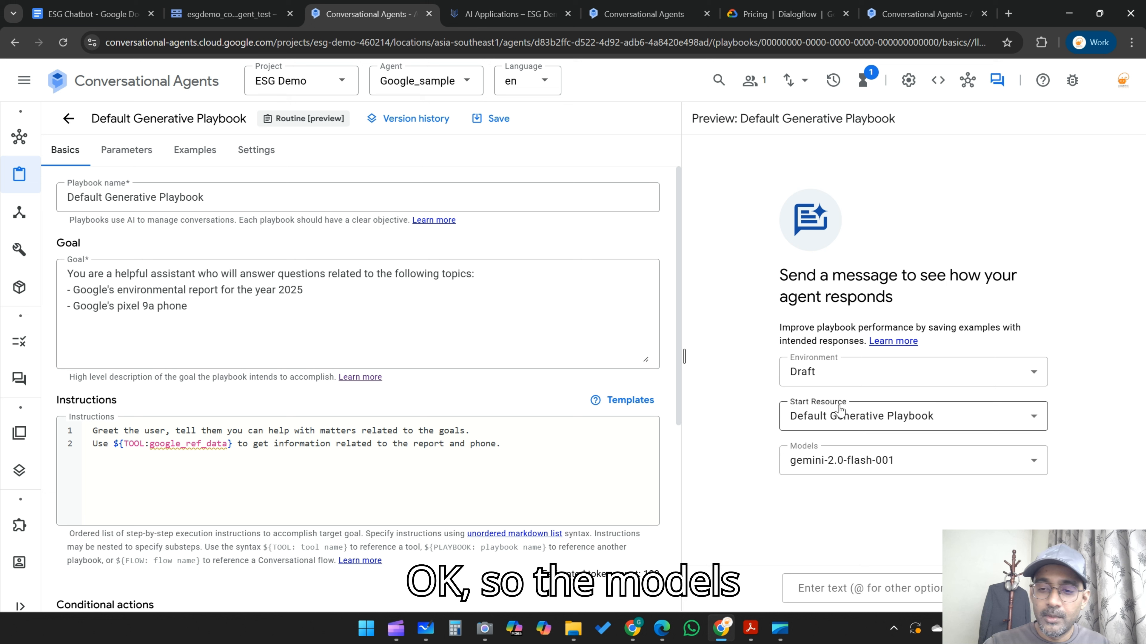
click(901, 466)
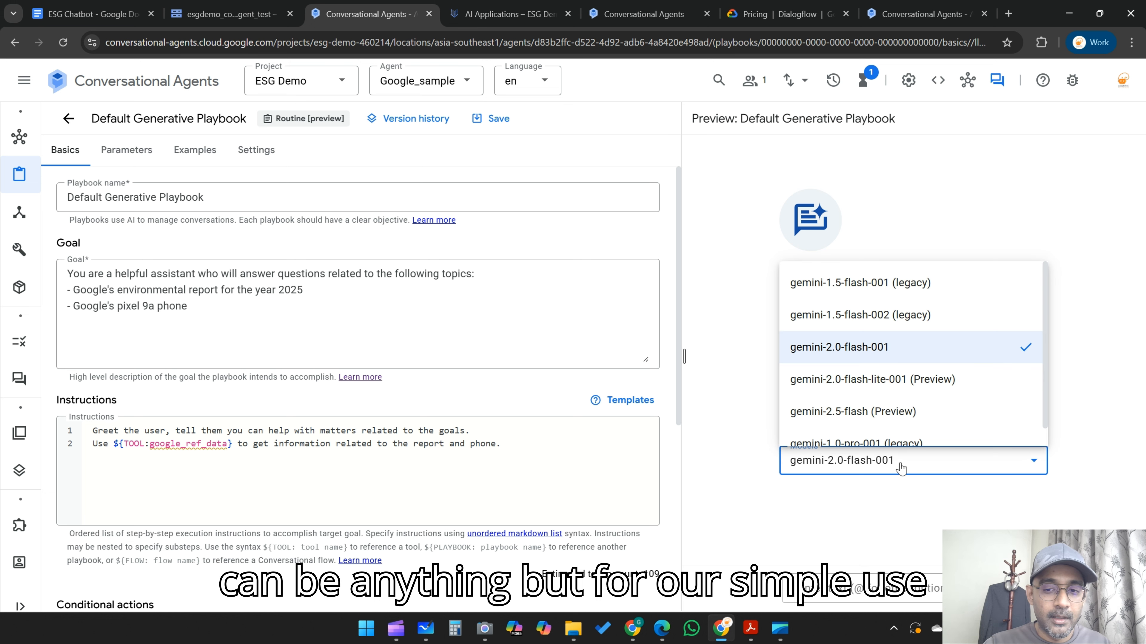
click(893, 296)
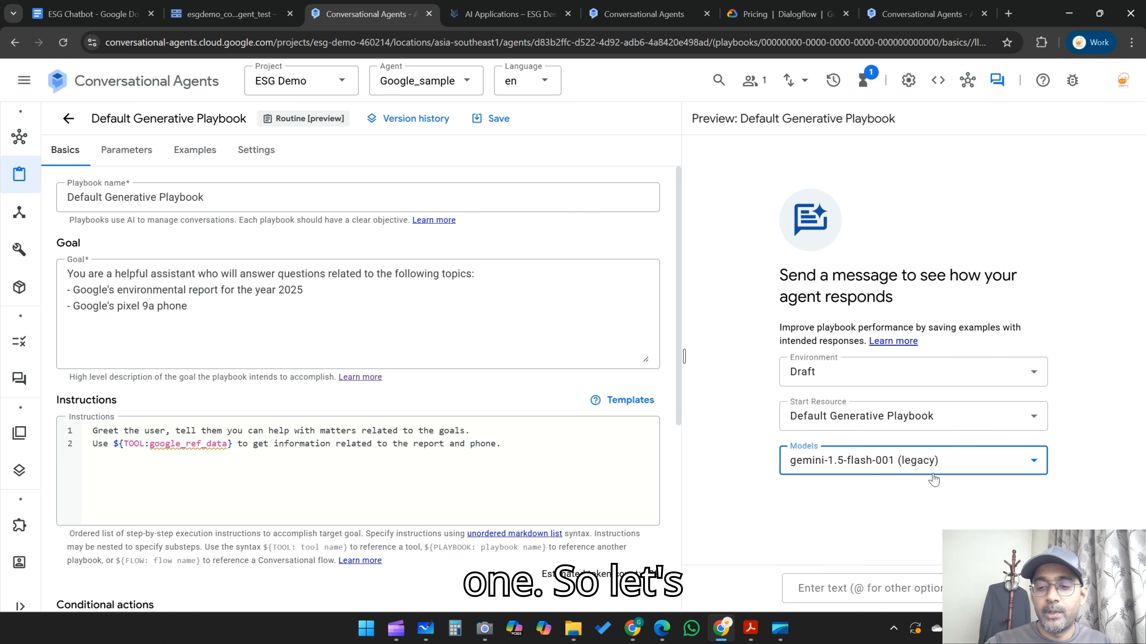
- Send the test message "Hi" to the agent in the preview chat
click(887, 585)
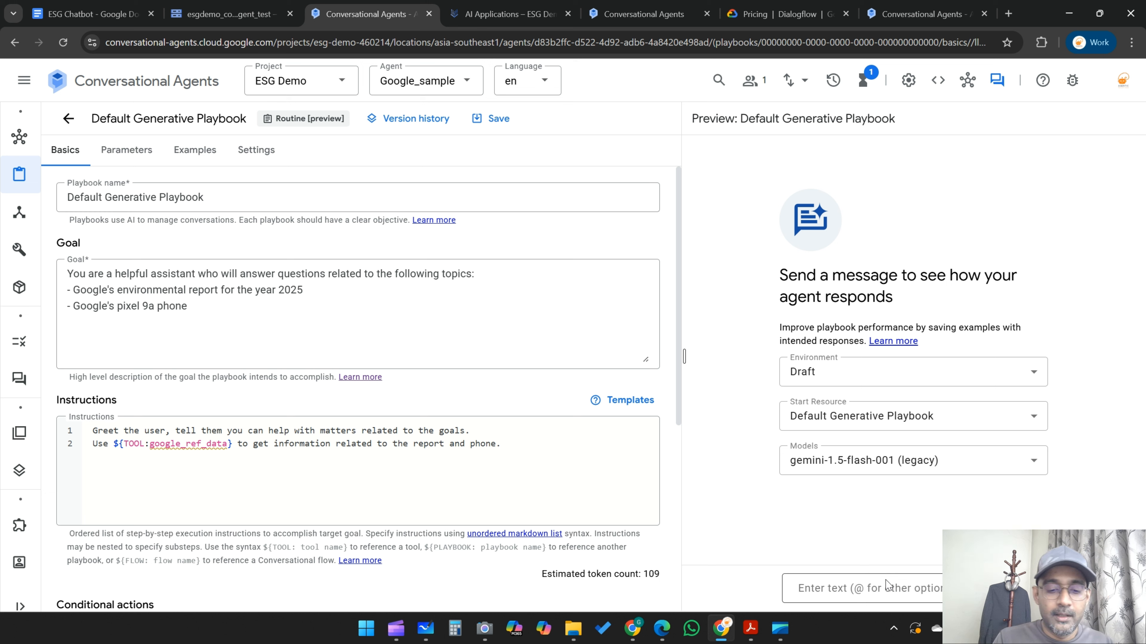
text(Hi)
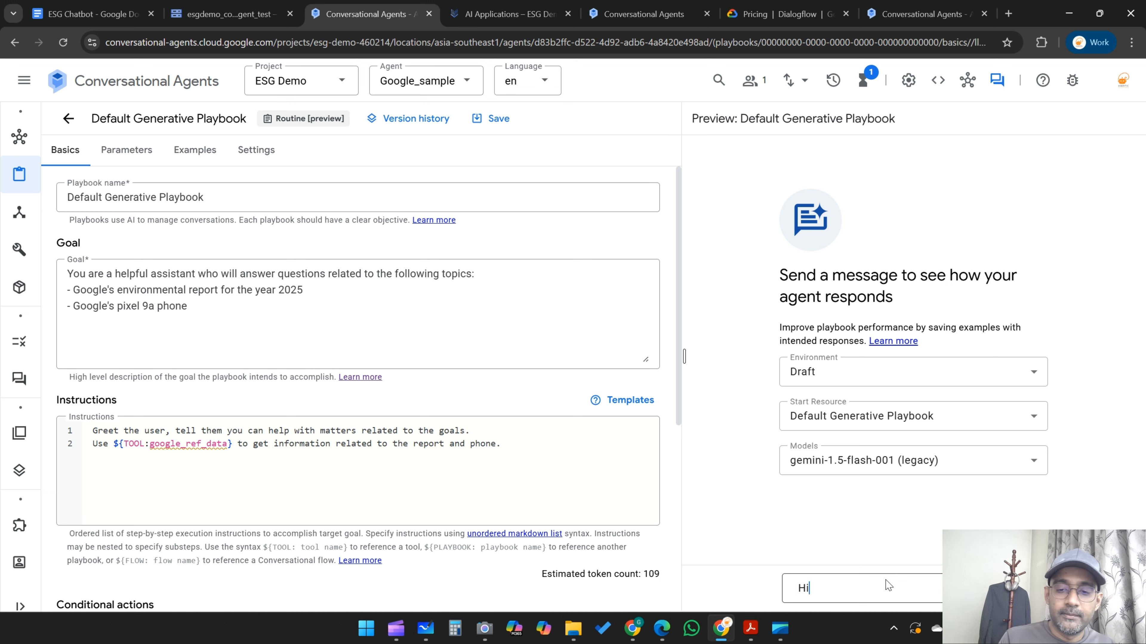
key(Return)
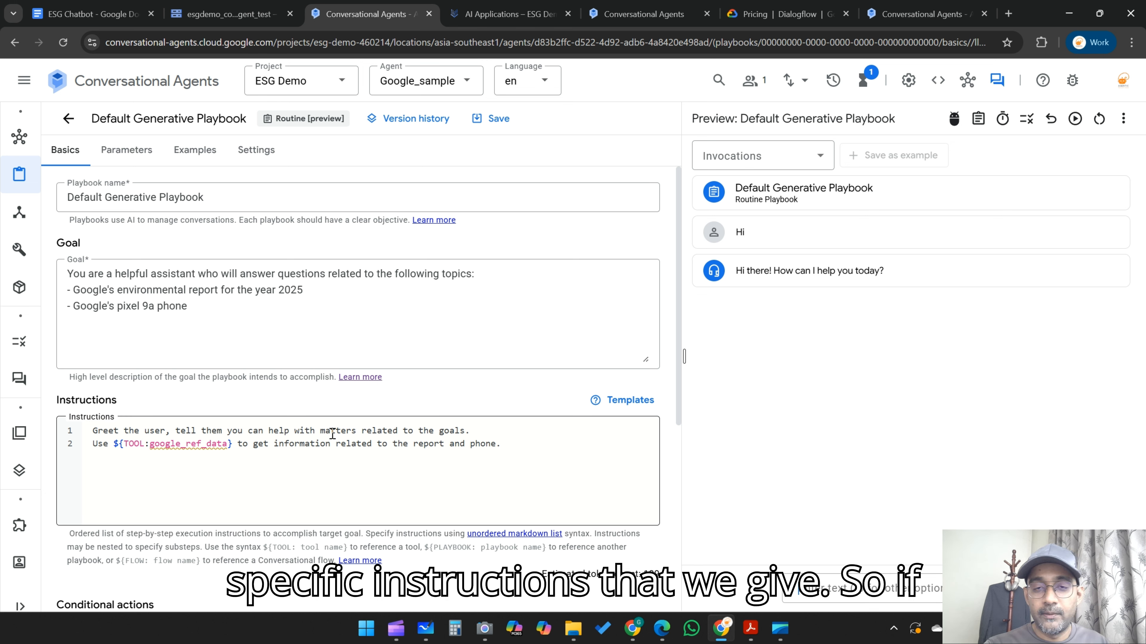
click(470, 431)
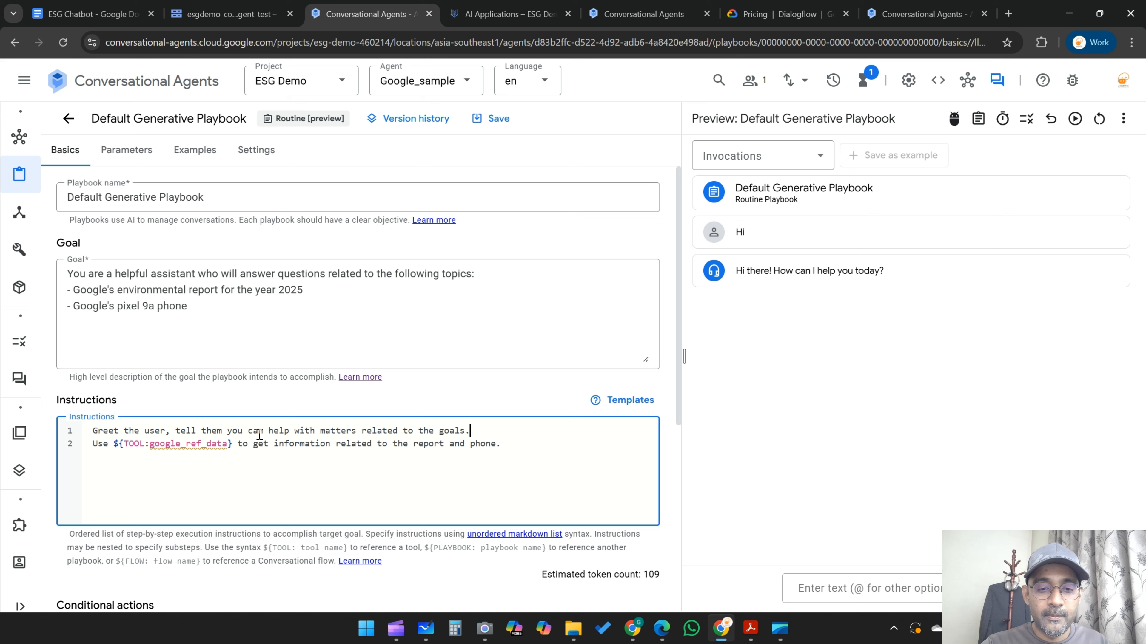
- Ask the agent in the preview chat "What sort of info do you have?"
click(843, 590)
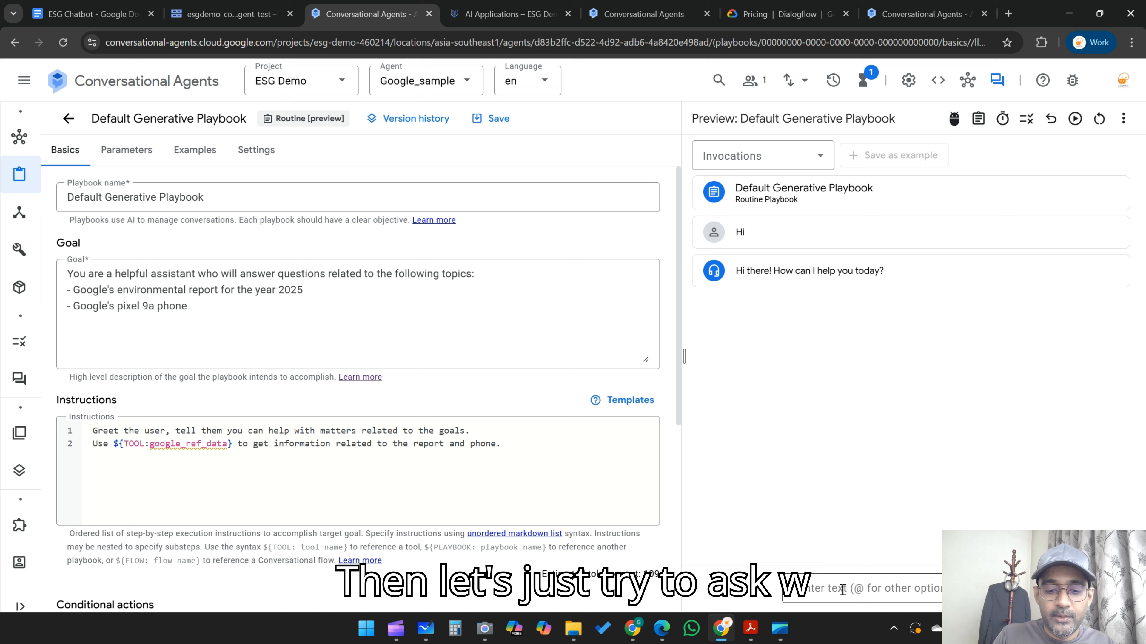
text(H)
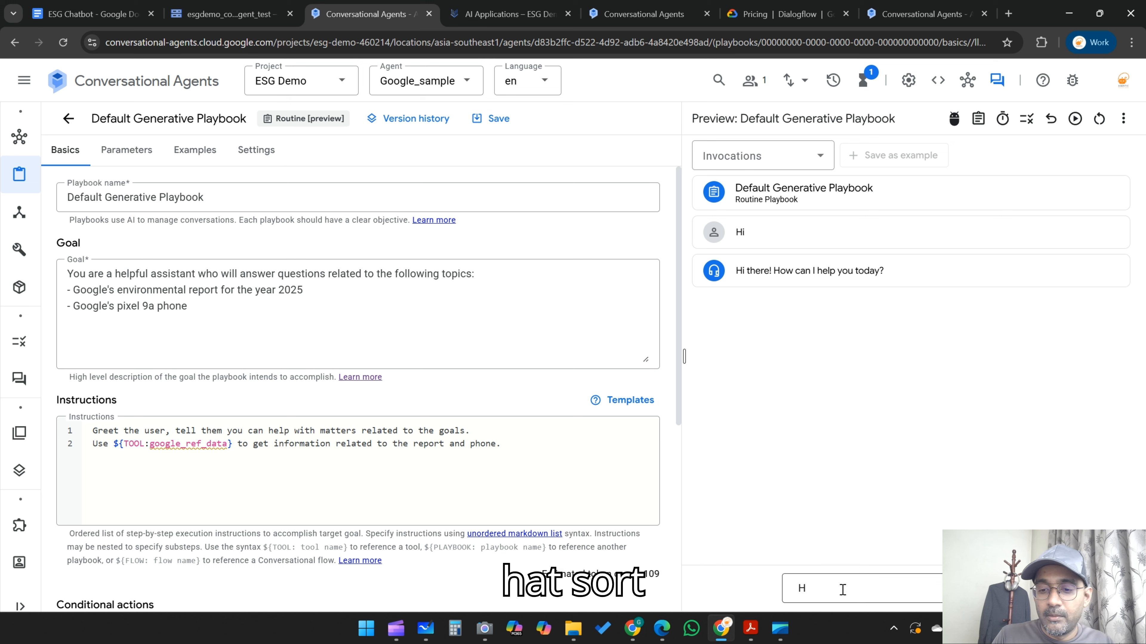
key(BackSpace)
text(Wha)
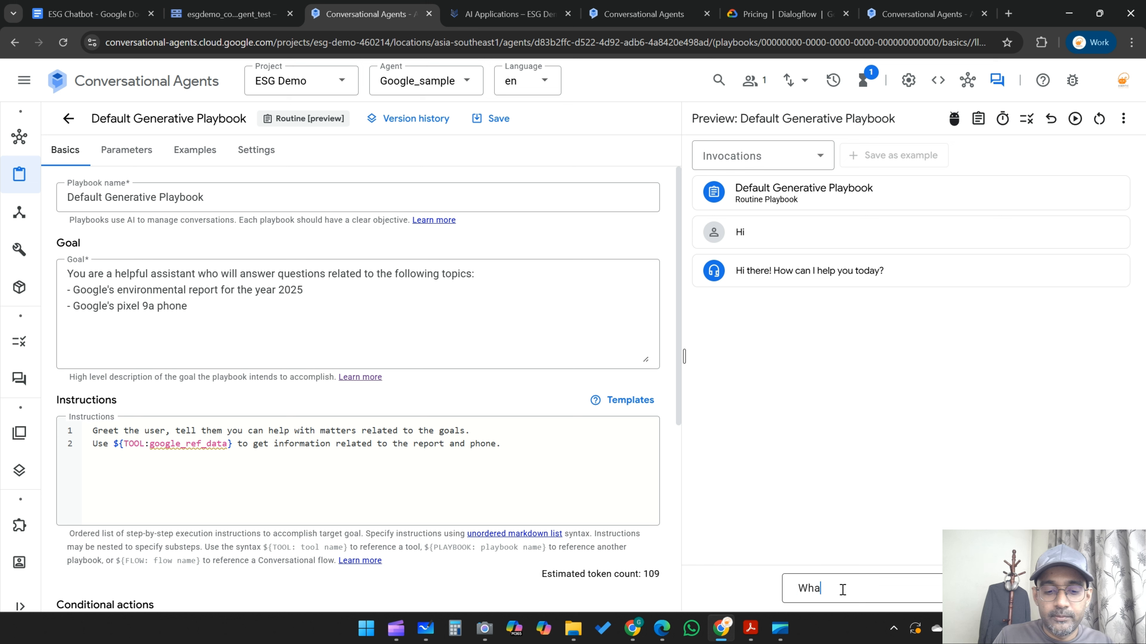
text(t sort of)
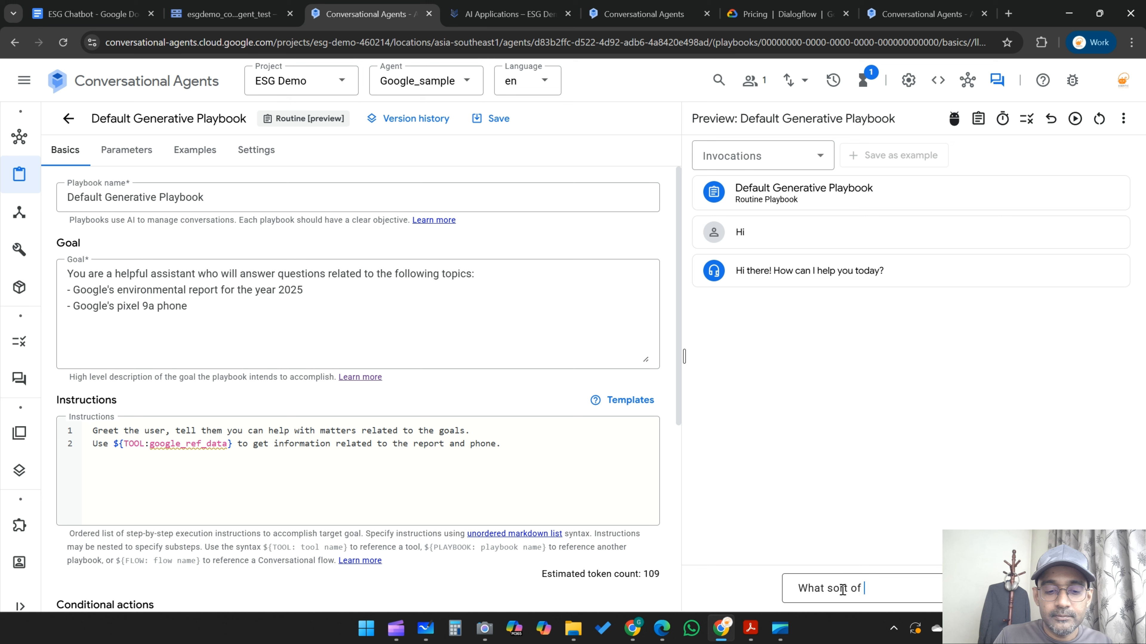
text( info )
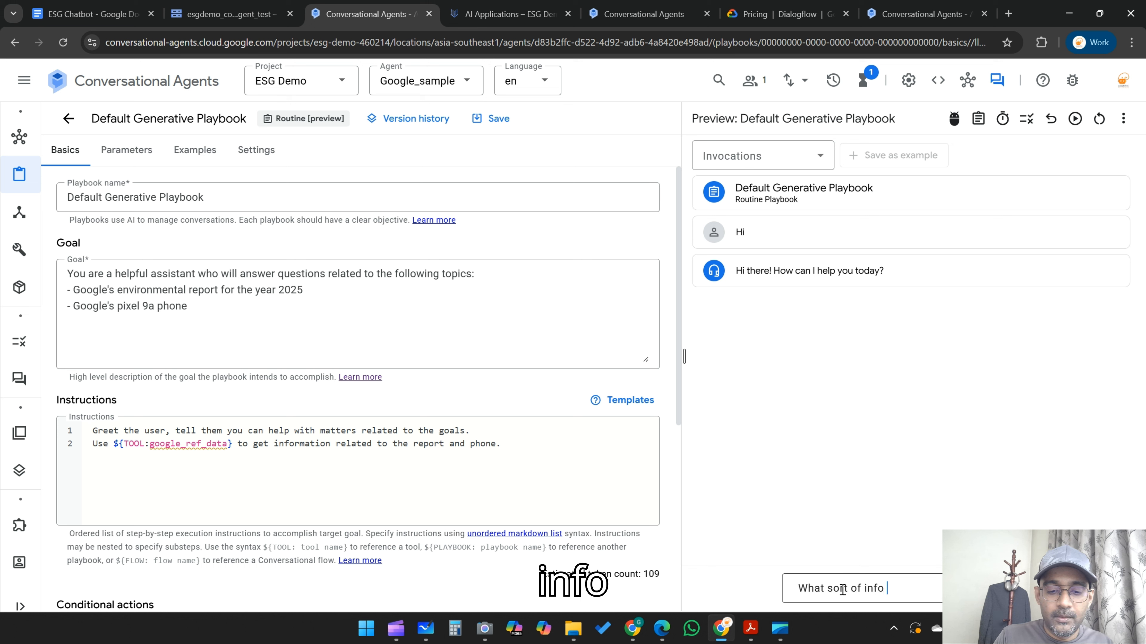
text(y)
text(o)
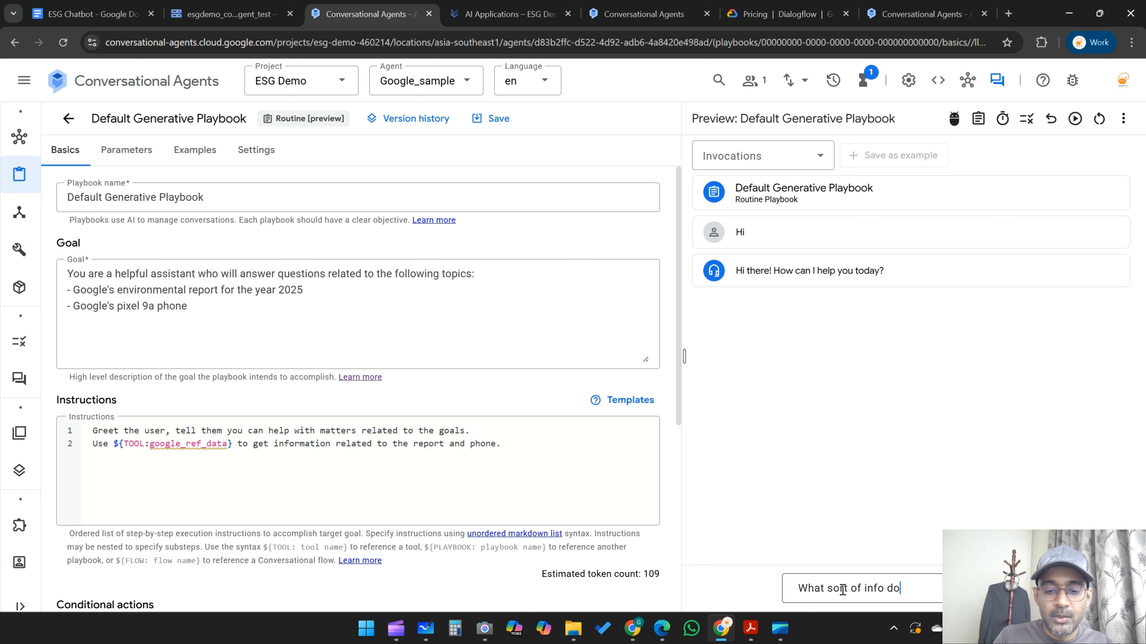
text( you hav)
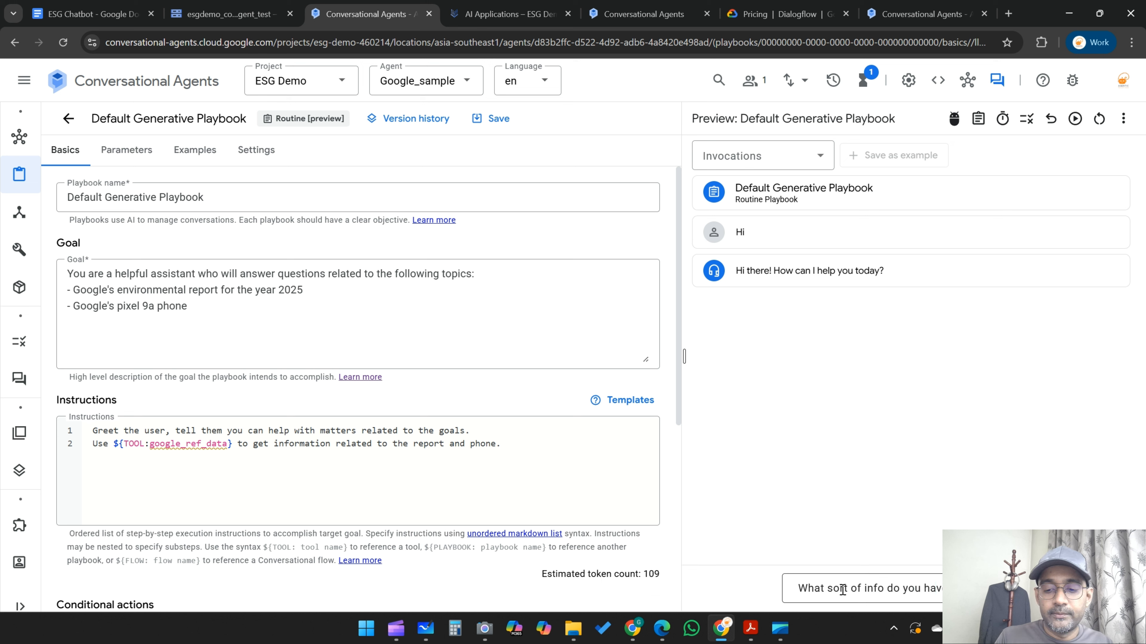
key(Return)
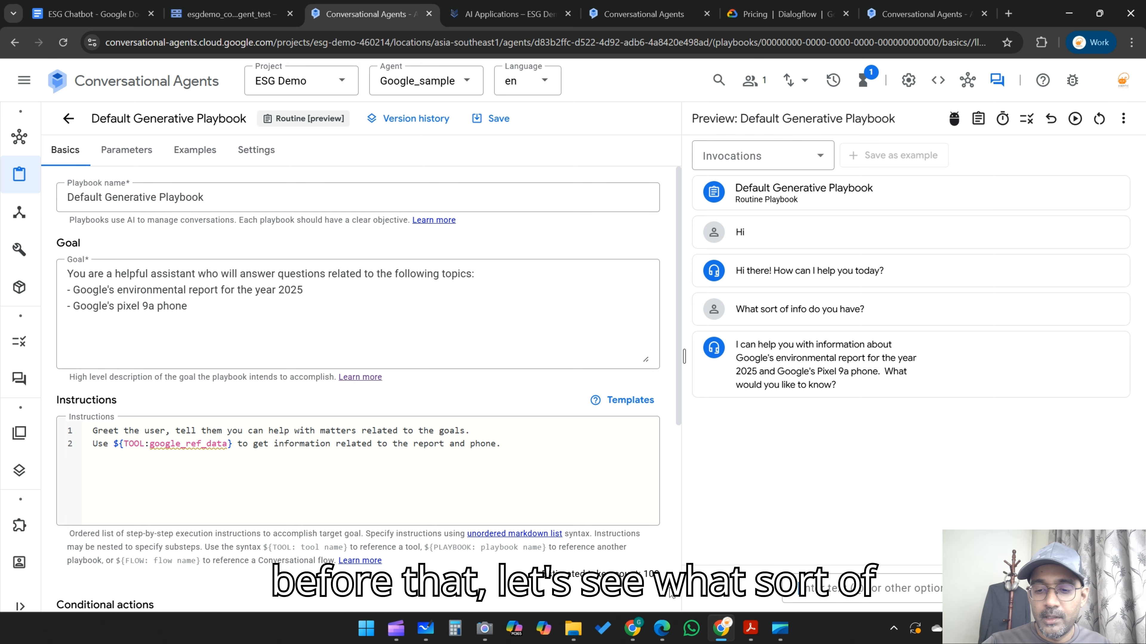
- Switch to Adobe Acrobat and examine the opening pages and product highlights of the Pixel 9a environmental report for facts to cross-check
click(751, 627)
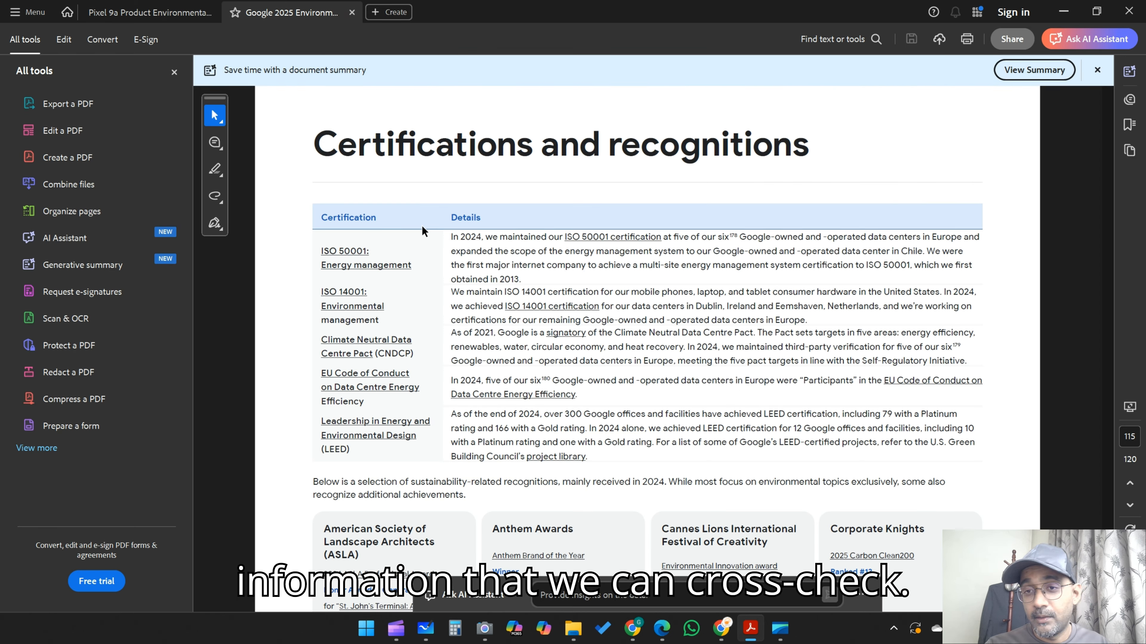
click(149, 12)
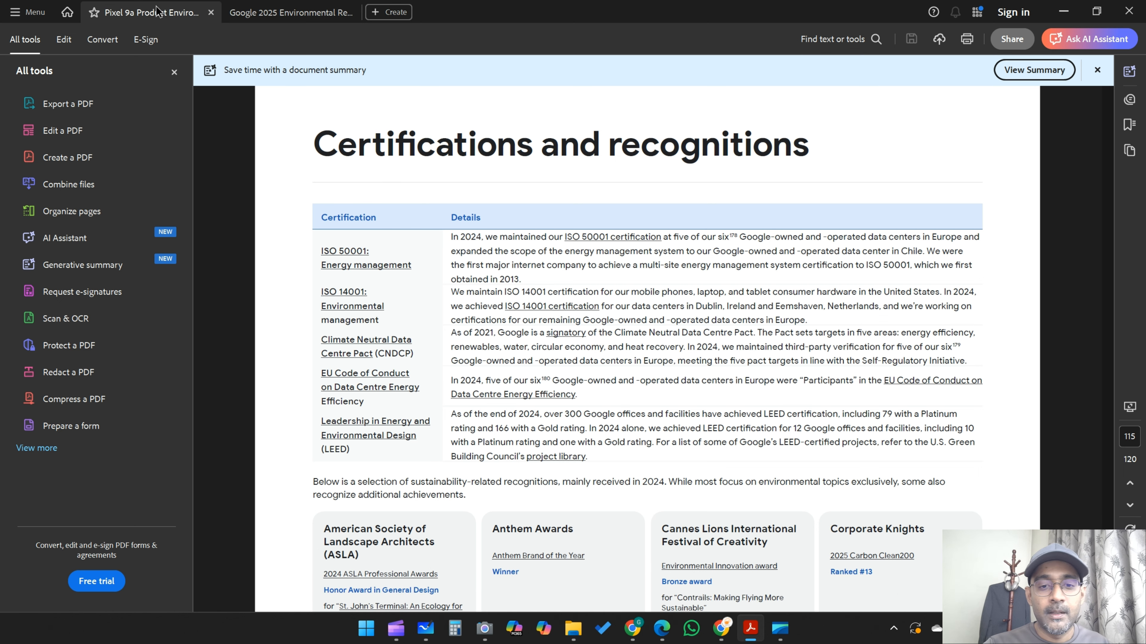
scroll(1107, 178, up, 1)
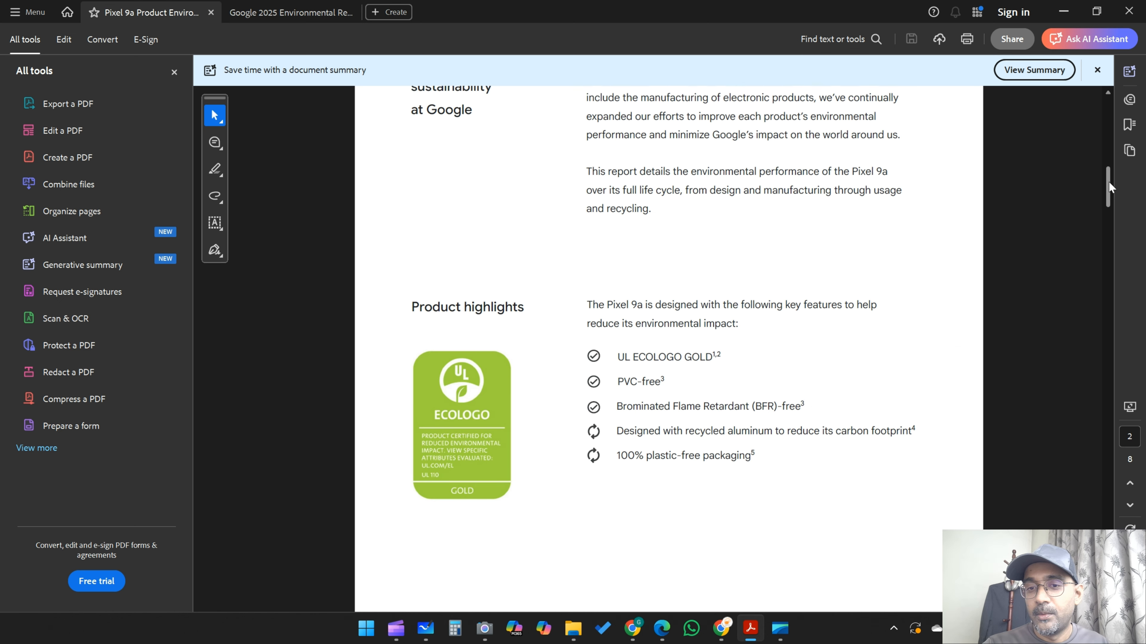
drag(1108, 181, 1109, 84)
scroll(868, 180, down, 1)
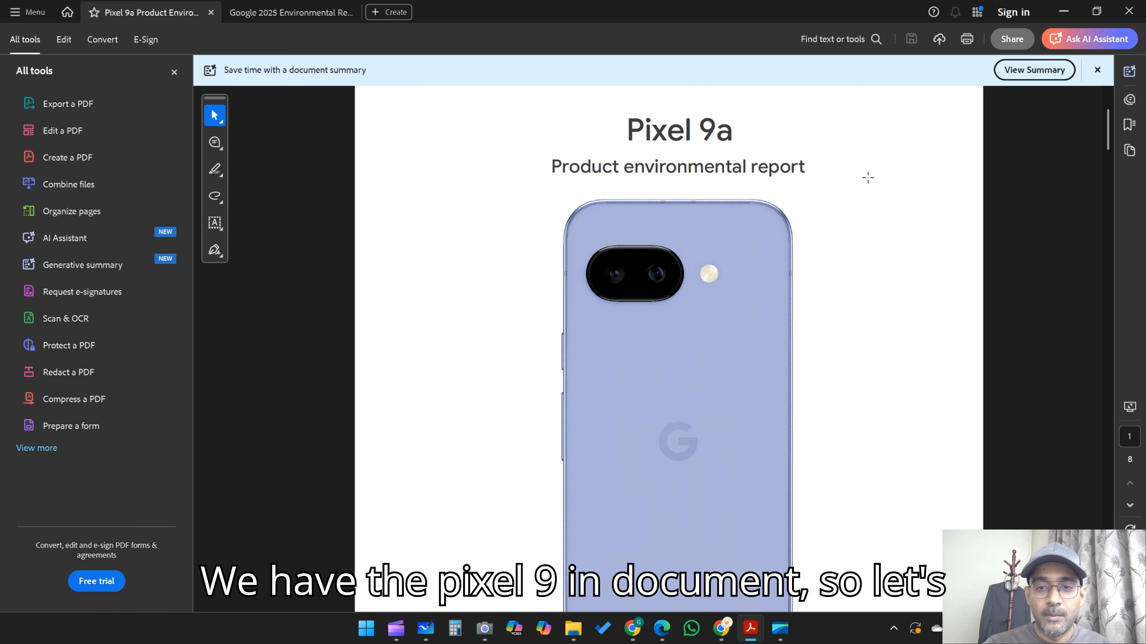
scroll(868, 178, down, 6)
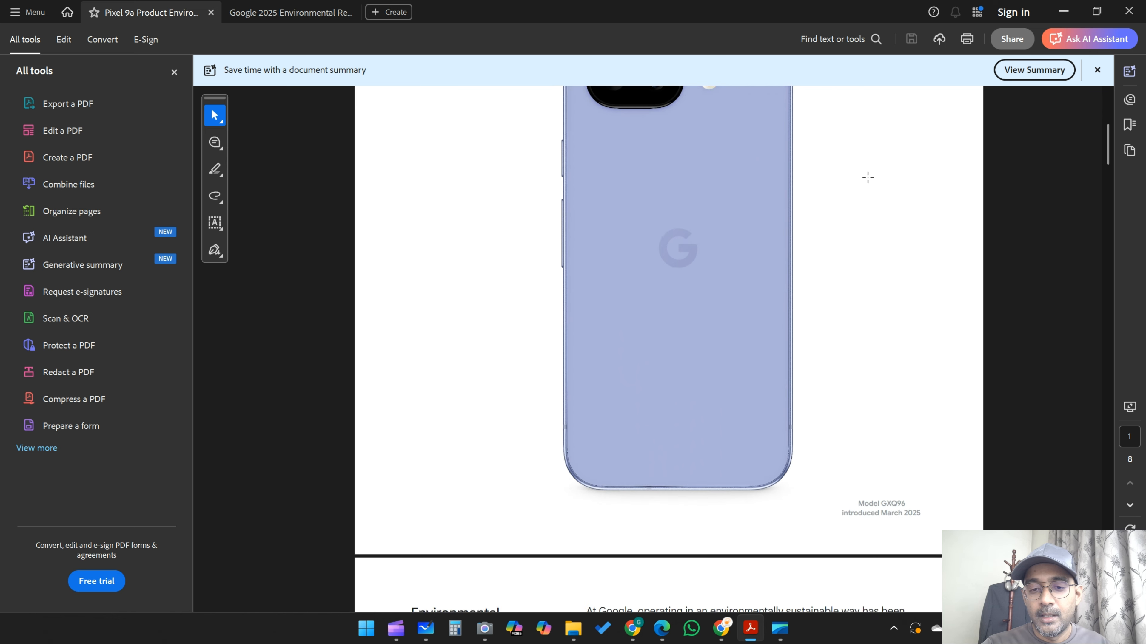
scroll(868, 181, down, 5)
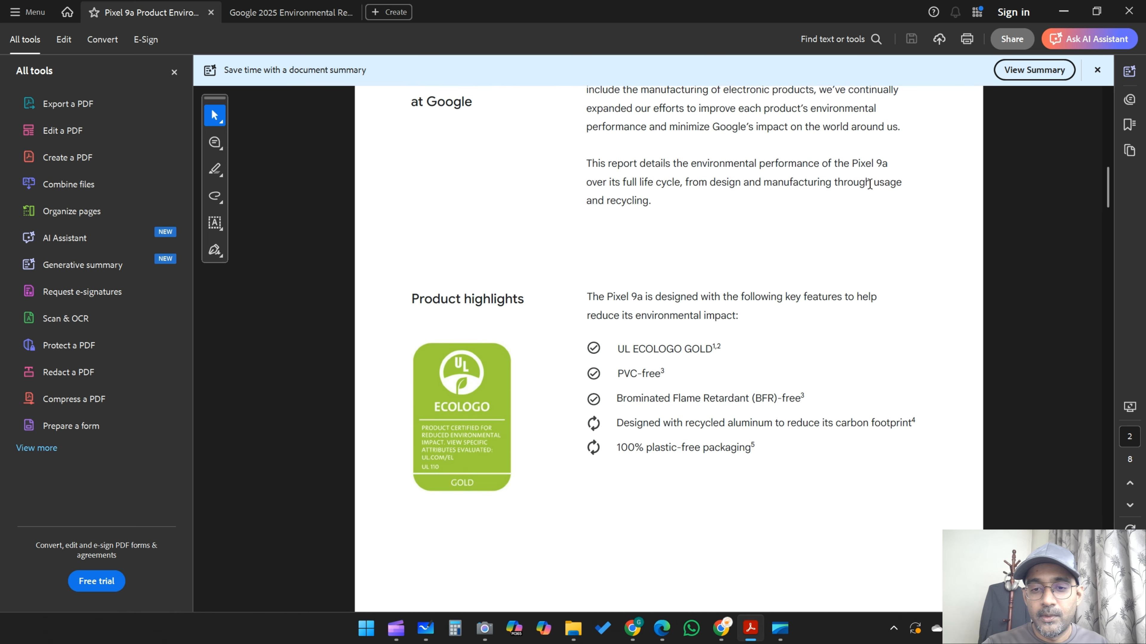
scroll(870, 183, down, 1)
scroll(869, 183, up, 8)
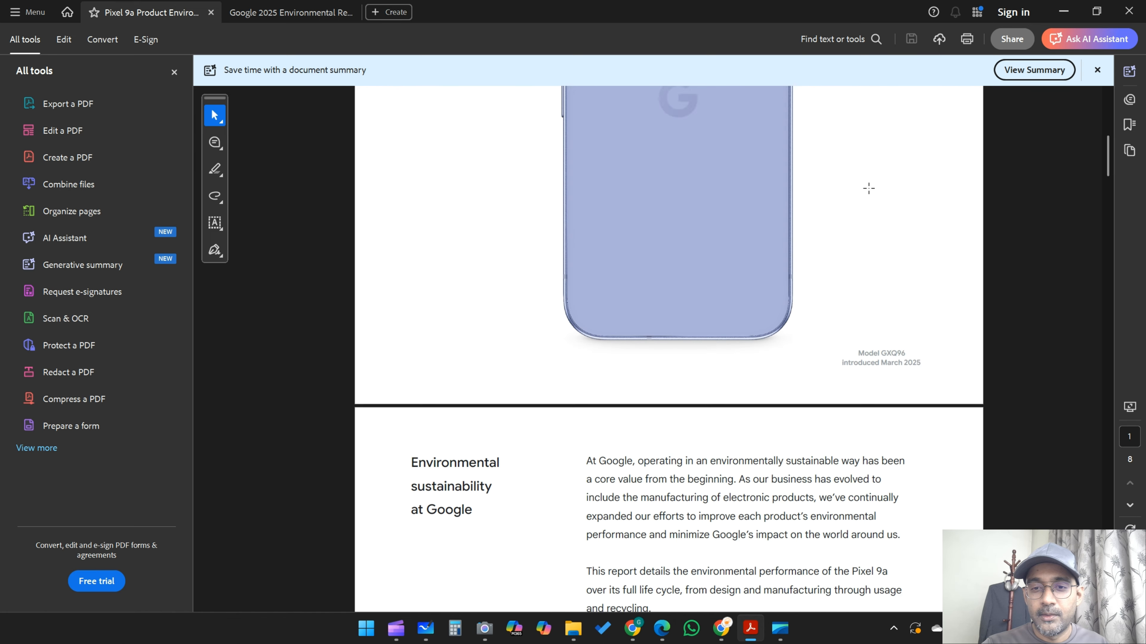
scroll(864, 190, up, 3)
scroll(859, 184, down, 8)
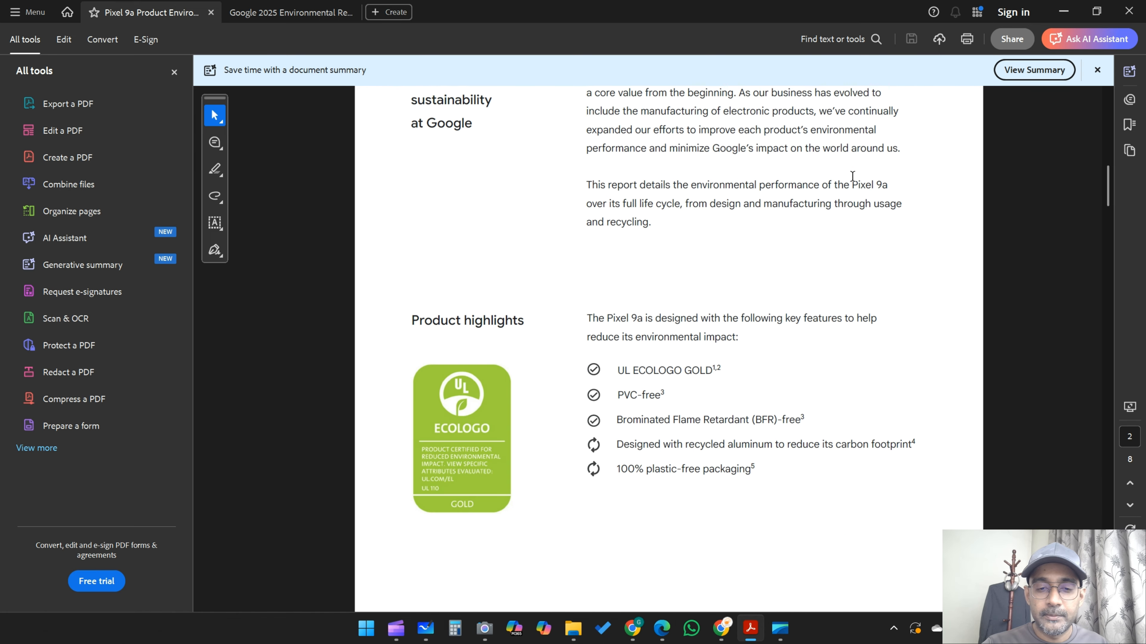
scroll(852, 175, down, 1)
scroll(843, 217, up, 1)
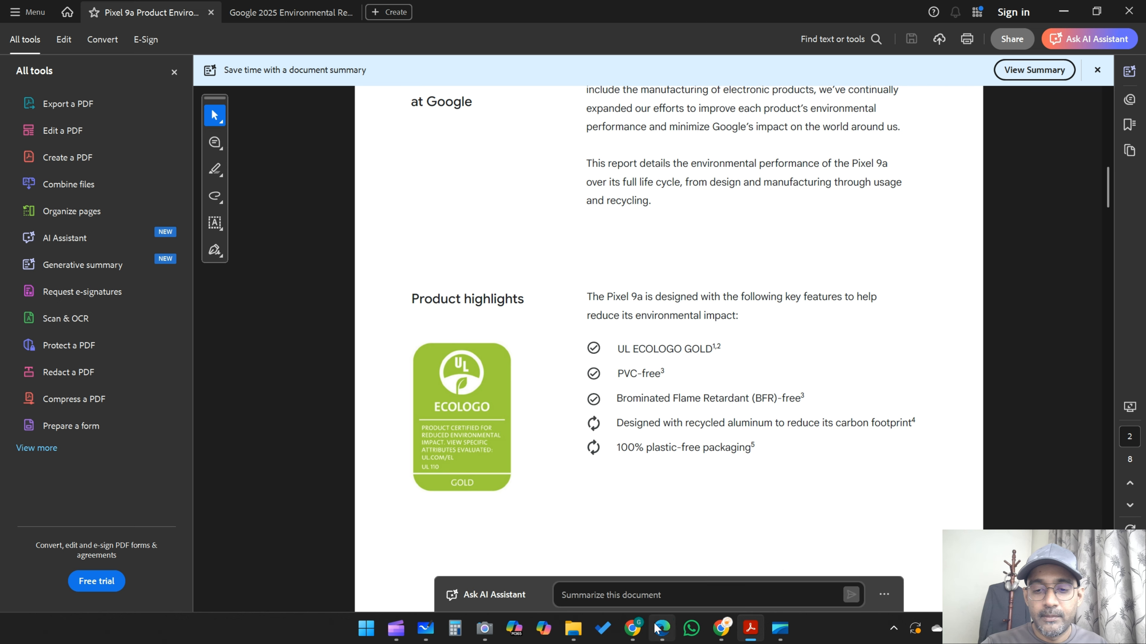
- Switch back to Conversational Agents in Chrome and send the agent the message "I want to know about Pixel 9a"
click(721, 628)
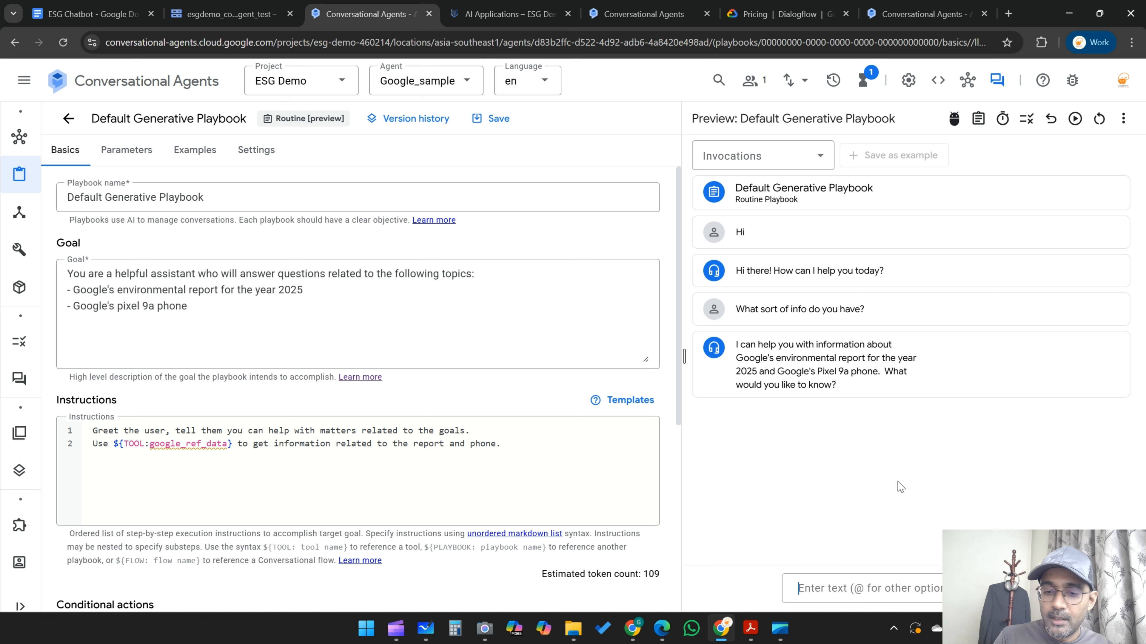
text(I want to know about Pixel 9a)
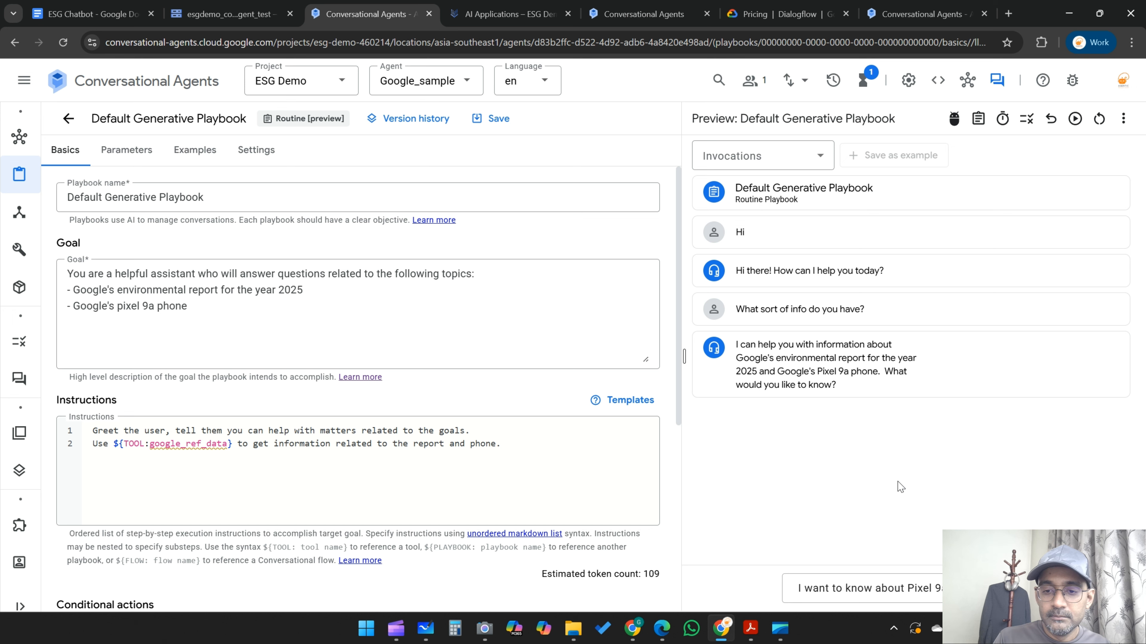
key(Return)
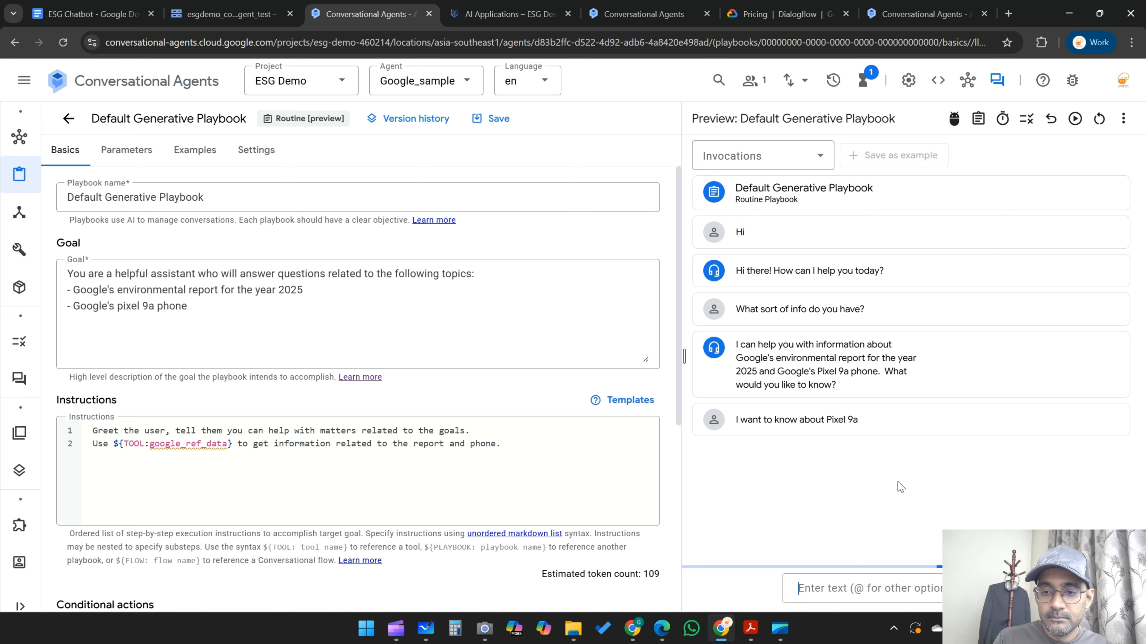
- Ask the agent the follow-up question "Does it have any eco label?"
text(Does)
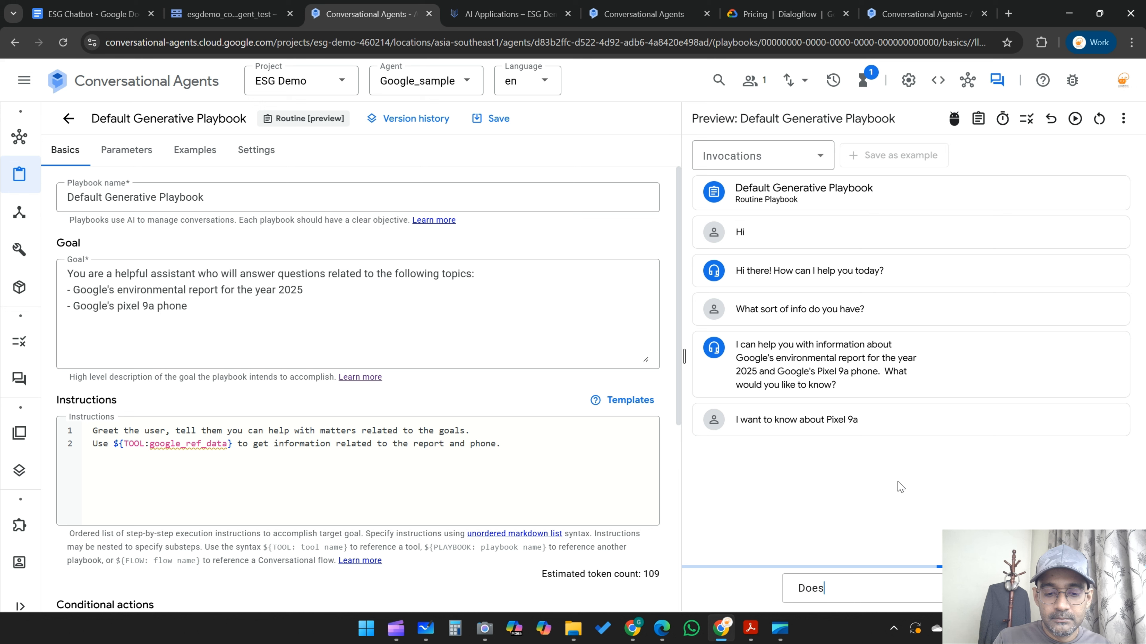
text( it have any)
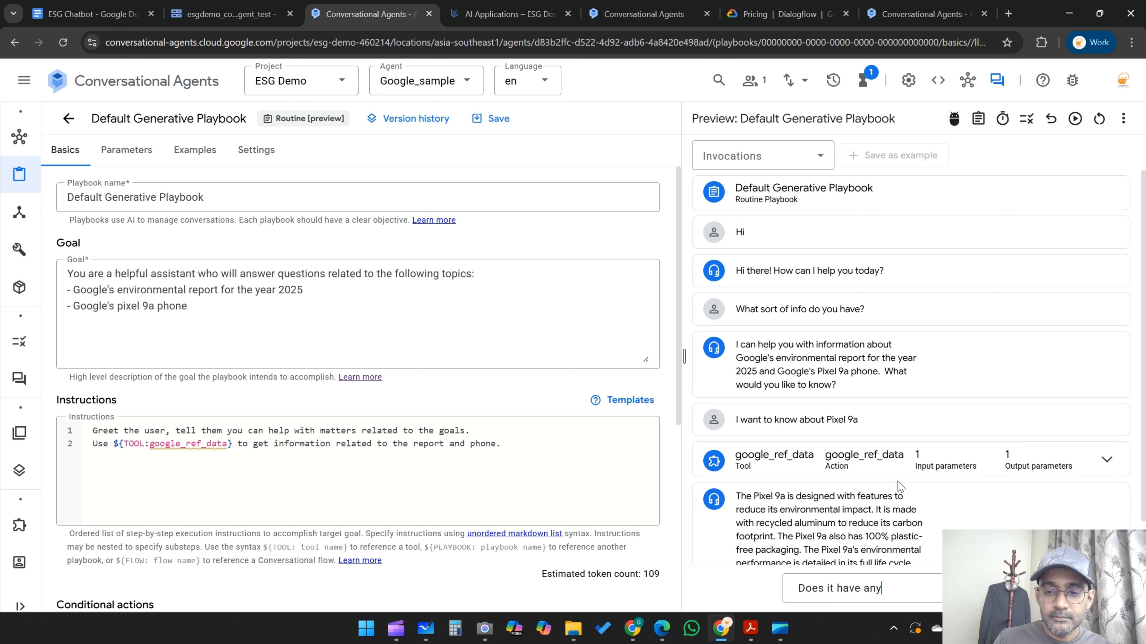
text( eco labe)
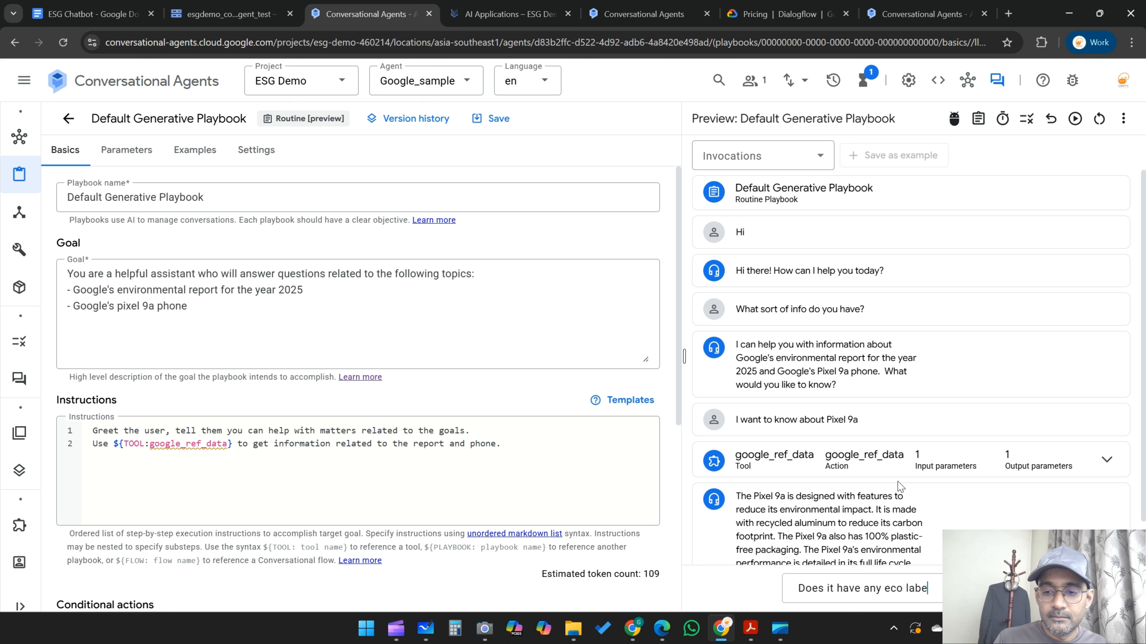
text(l)
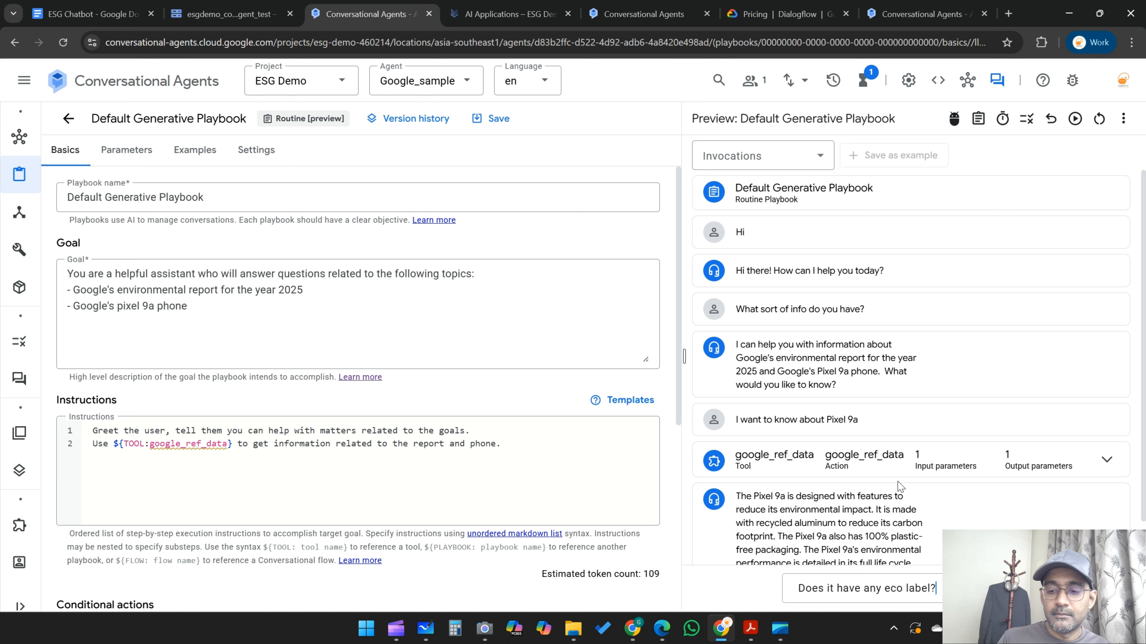
text(?)
scroll(900, 487, down, 1)
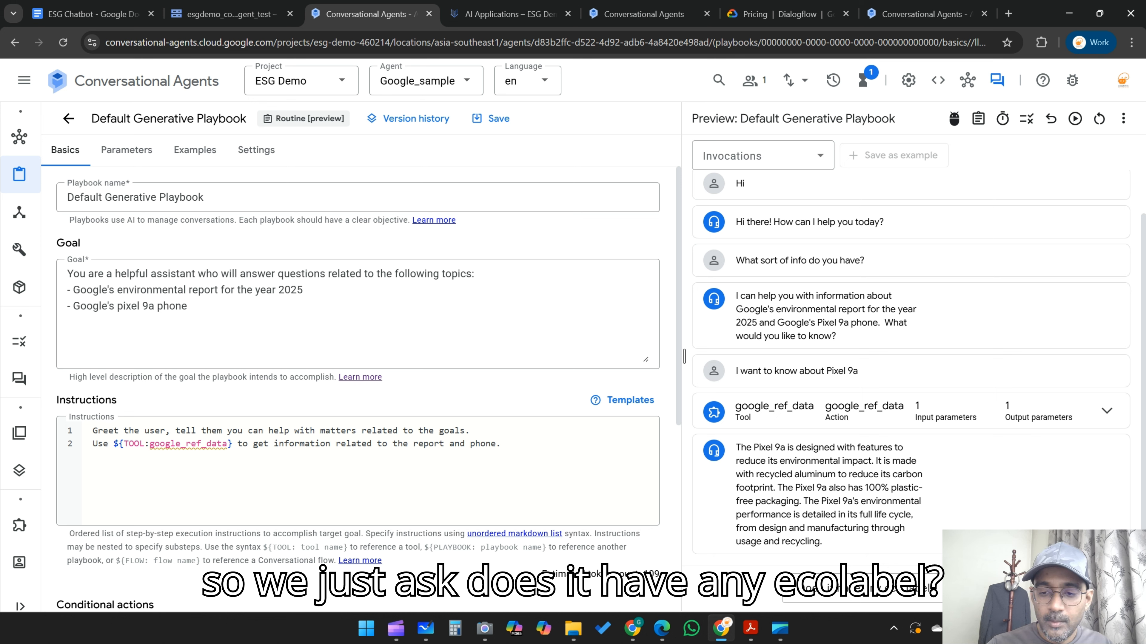
key(Return)
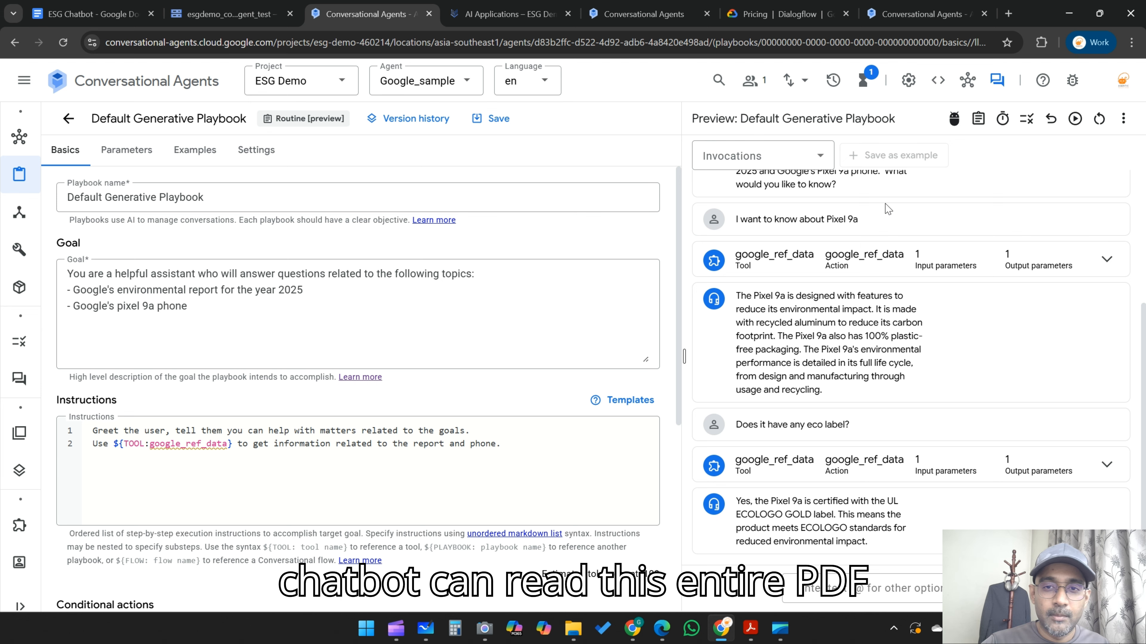
- Switch to Adobe Acrobat and examine the product highlights, greenhouse gas emissions and energy efficiency sections of the Pixel 9a report
click(750, 628)
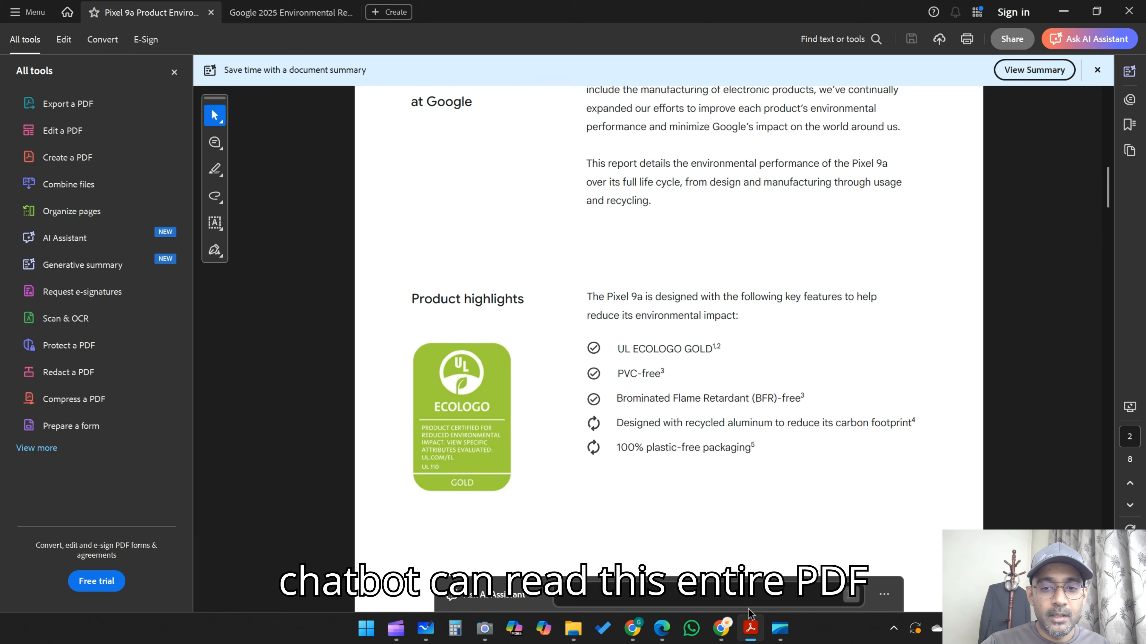
scroll(674, 290, down, 2)
scroll(674, 290, down, 10)
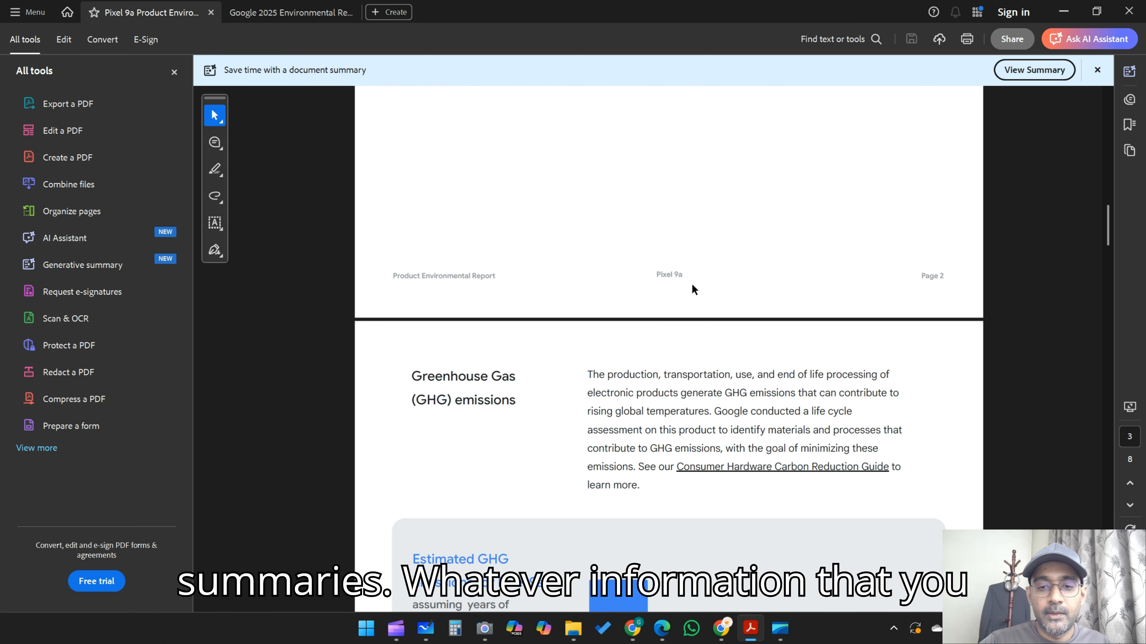
scroll(695, 277, down, 4)
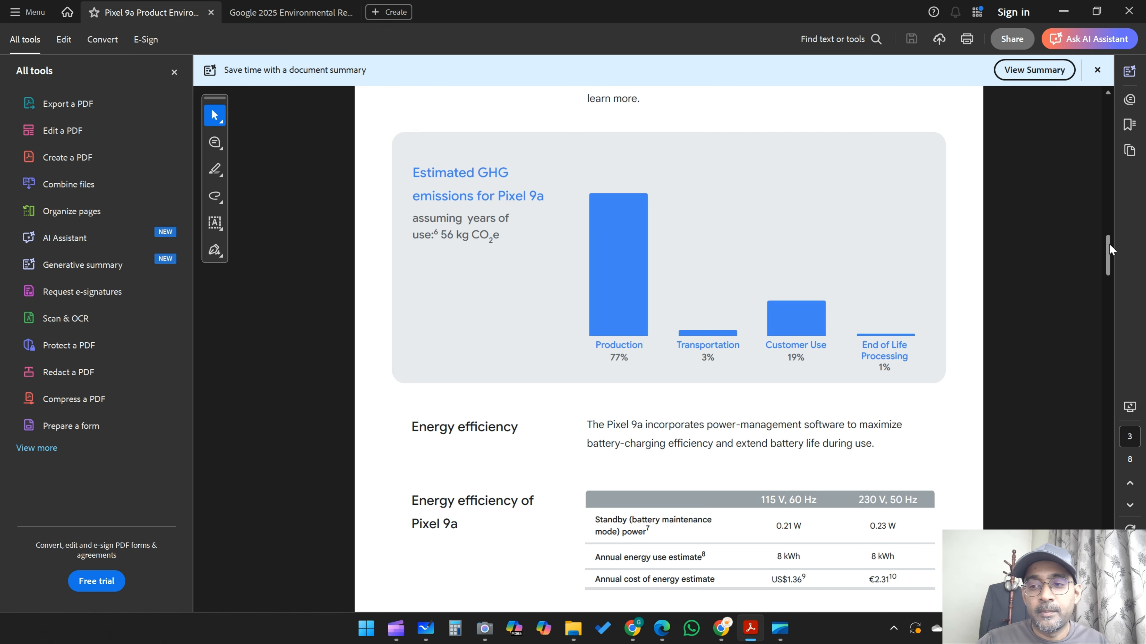
drag(1109, 244, 1110, 195)
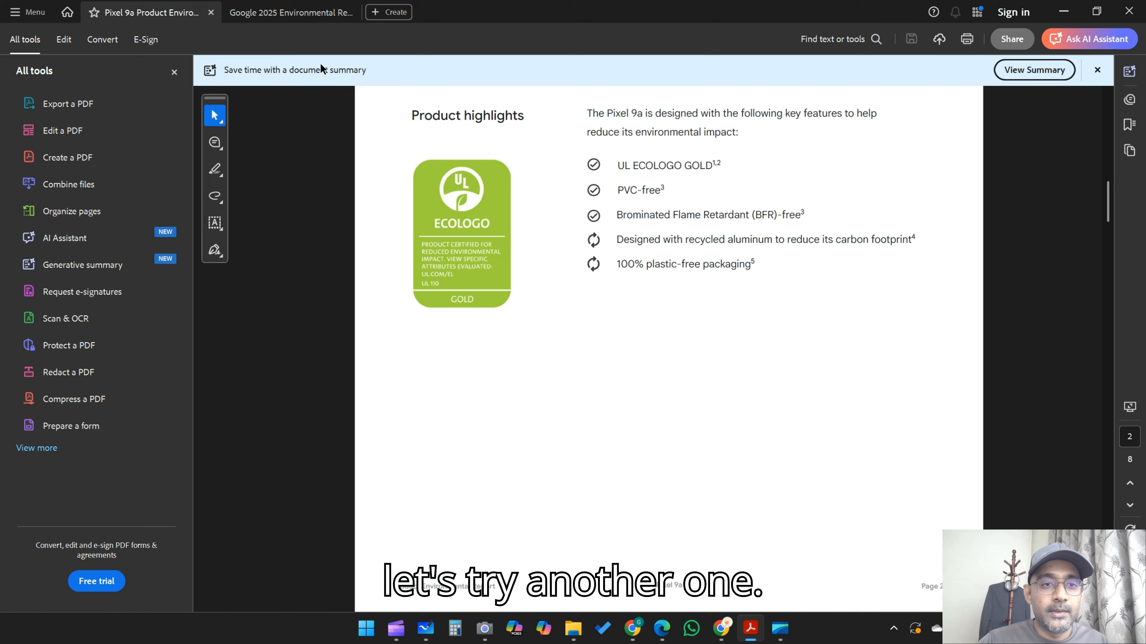
- Bring up the Google 2025 Environmental Report and go back to its cover page
key(ctrl+Tab)
scroll(1024, 186, up, 4)
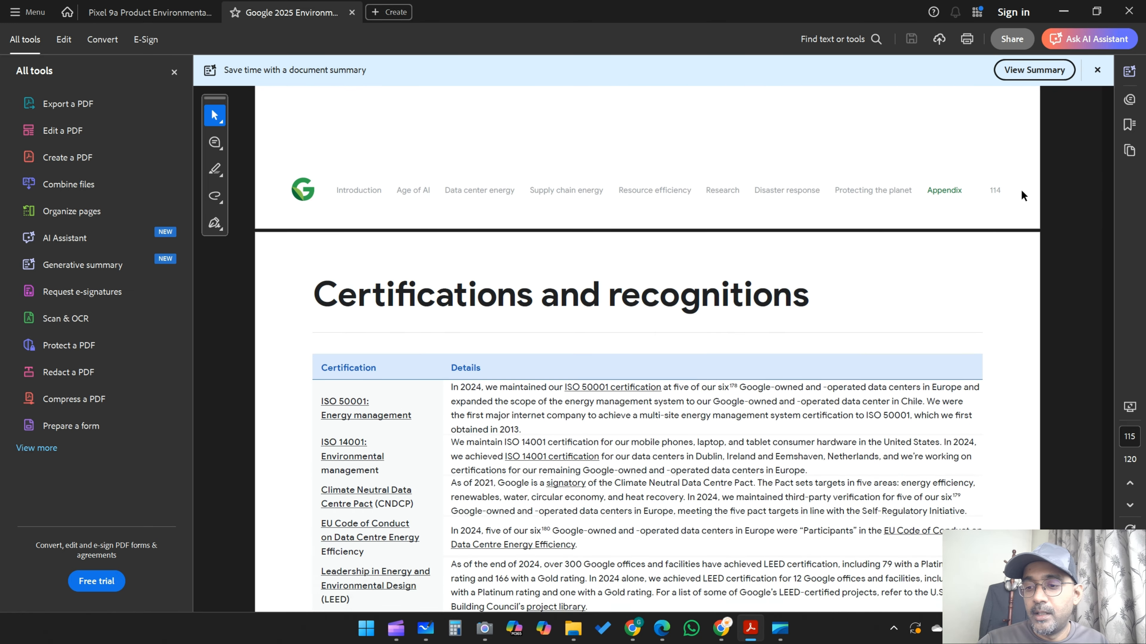
drag(1107, 571, 1097, 97)
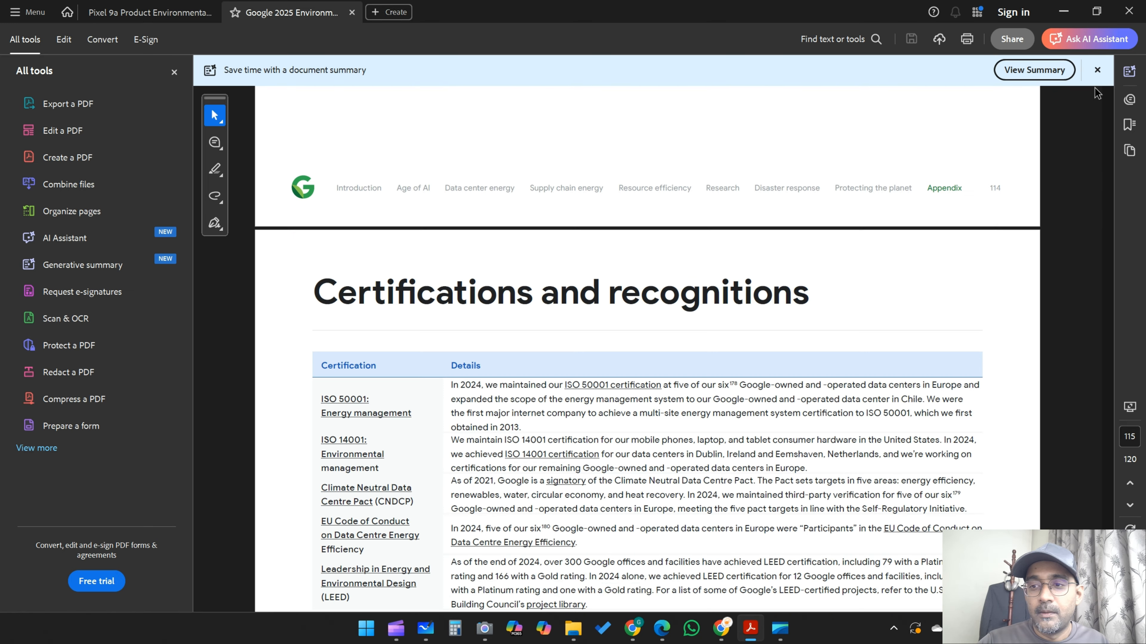
drag(1107, 569, 1112, 86)
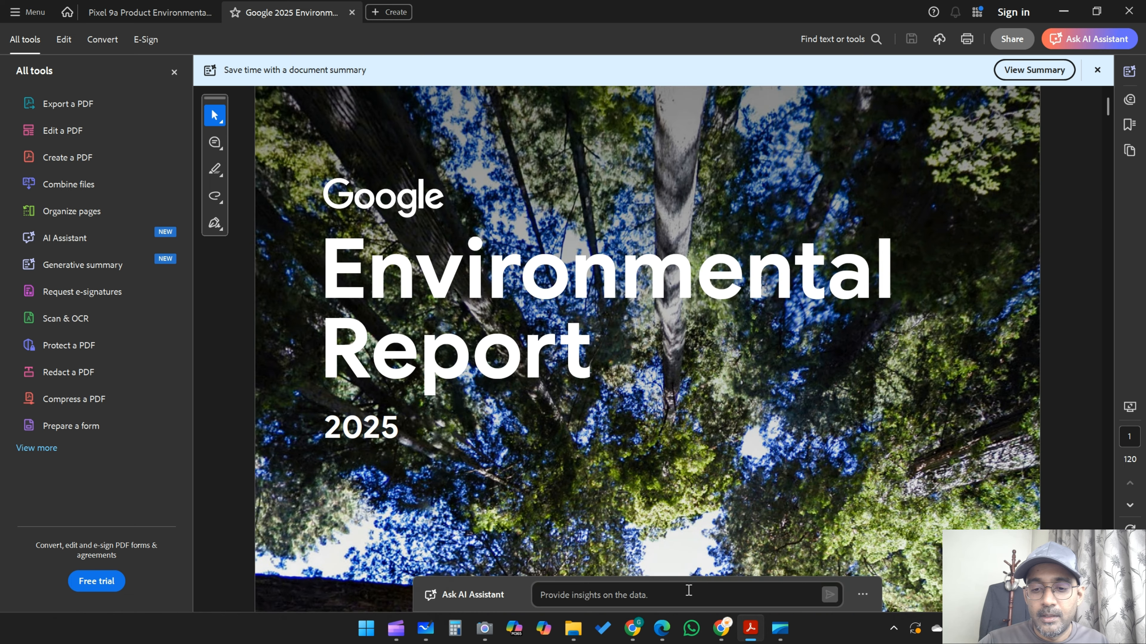
- Switch to Conversational Agents in Chrome and draft the chat message "Can i ask something about the environmental report?"
mouse_move(663, 634)
click(721, 629)
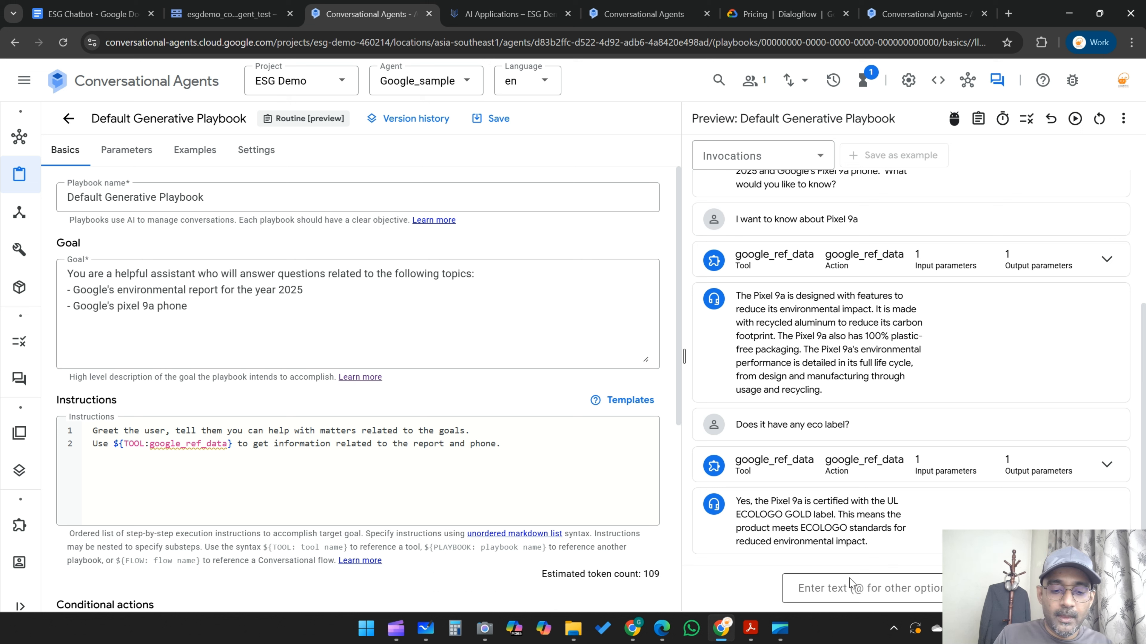
text(Can )
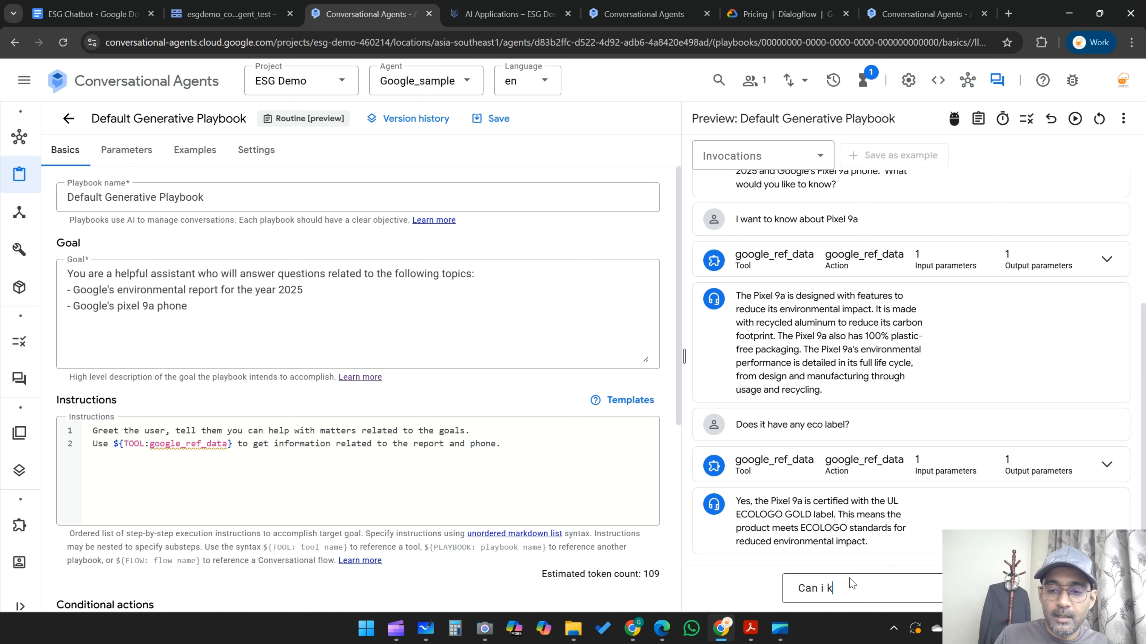
text(i ask something about t)
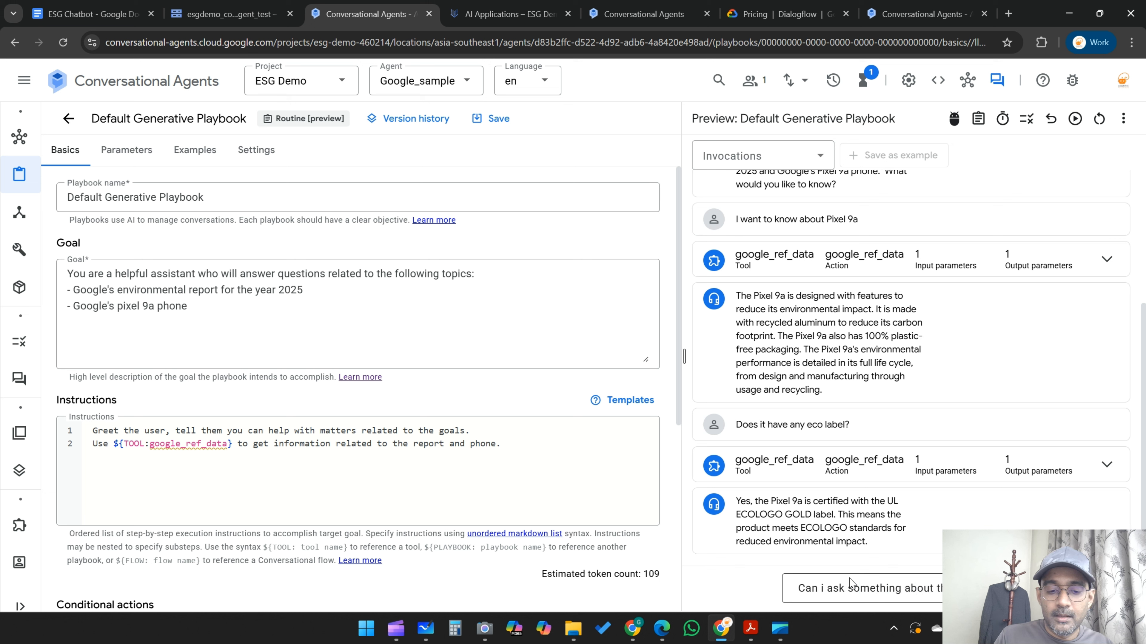
text(ental report?)
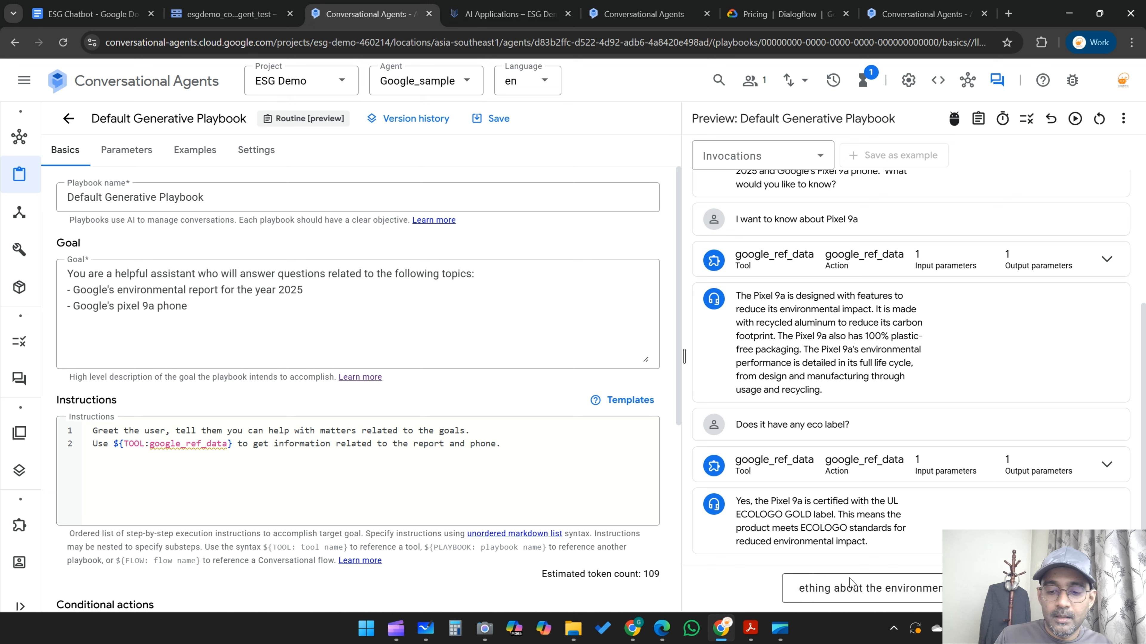
text(?)
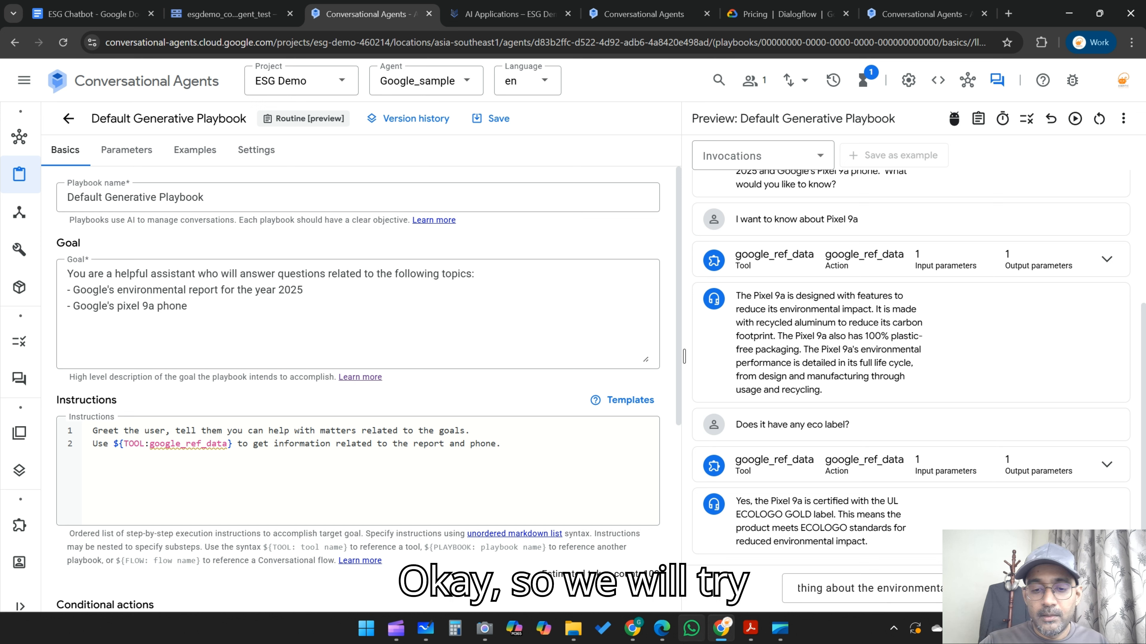
- Switch to Adobe Acrobat and look through the closing pages of the 2025 Environmental Report, from the back cover up to the certifications page
click(573, 629)
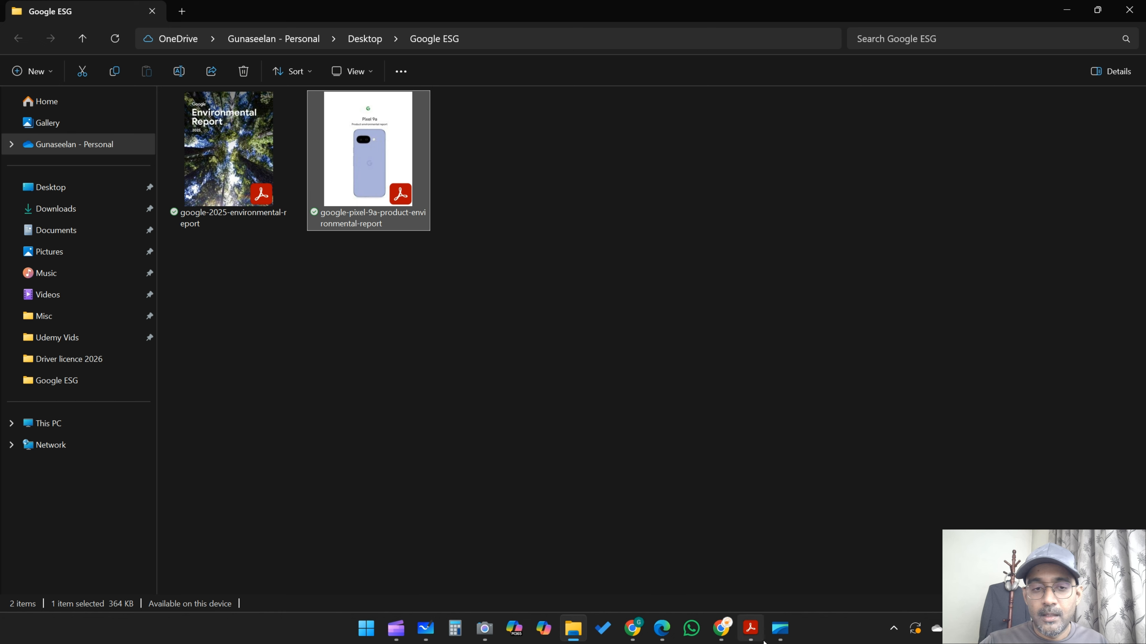
mouse_move(762, 637)
click(811, 573)
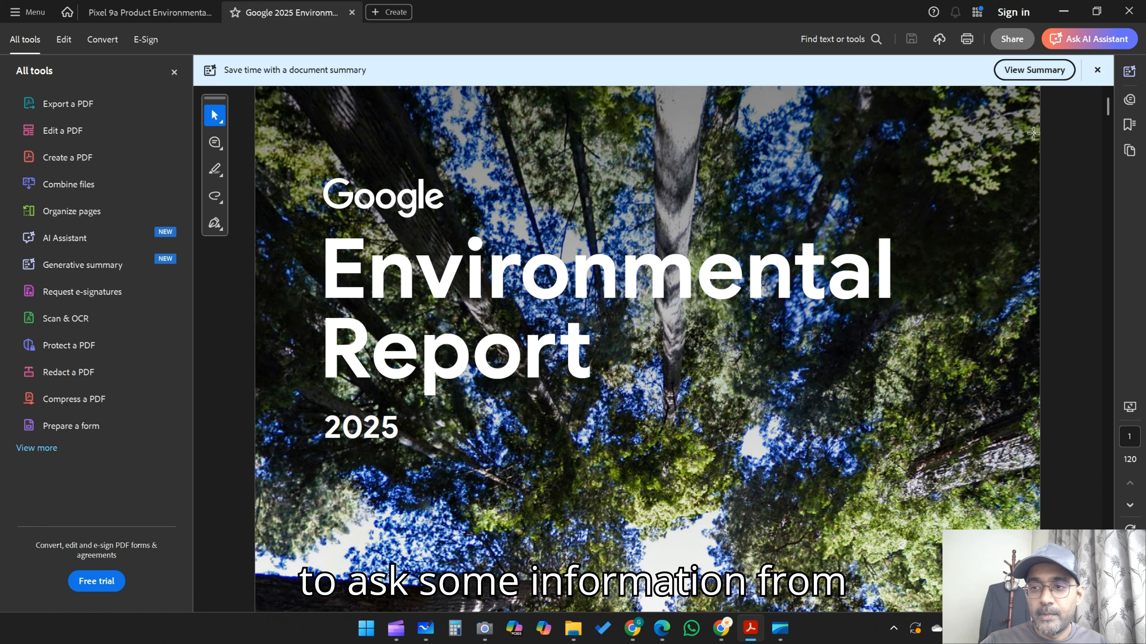
drag(1107, 109, 1101, 569)
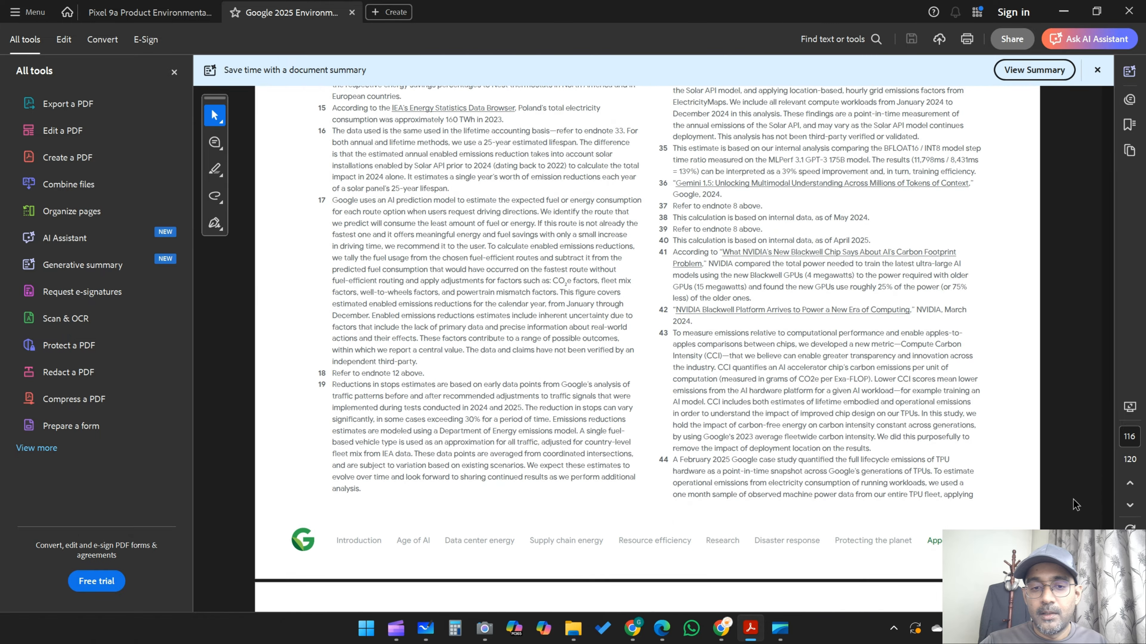
scroll(1076, 505, down, 20)
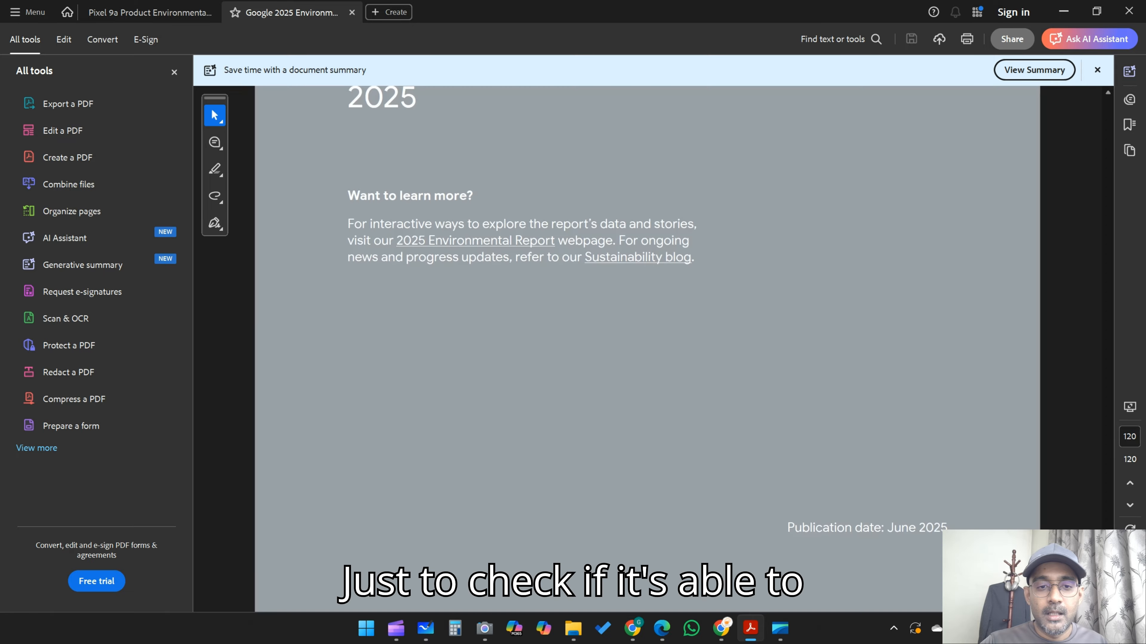
scroll(856, 389, up, 10)
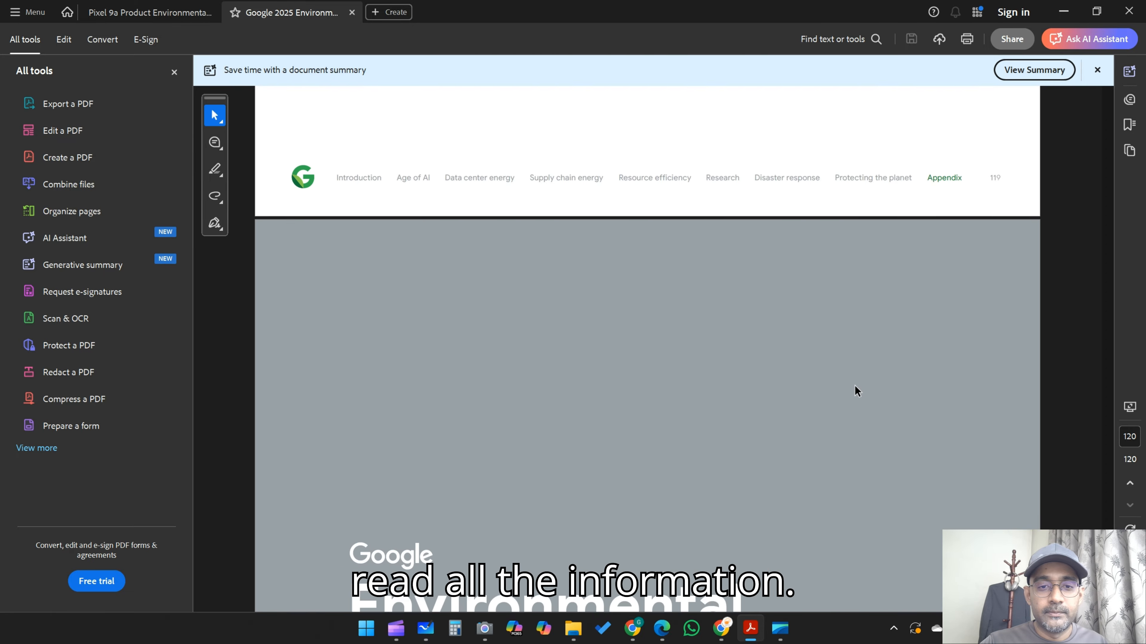
scroll(848, 396, up, 10)
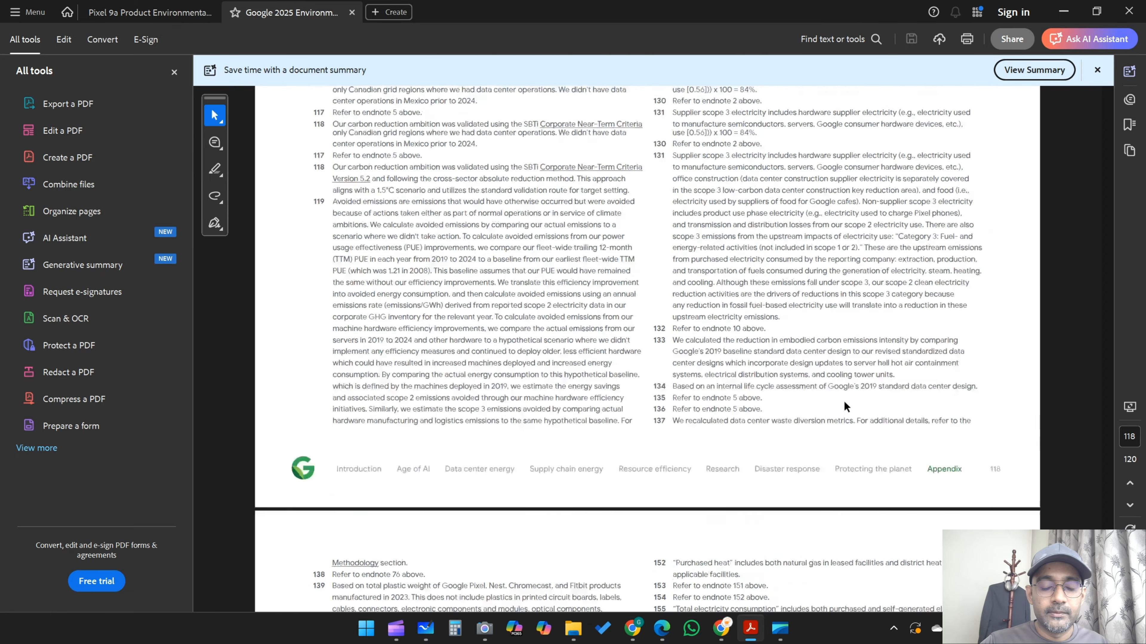
scroll(844, 402, up, 10)
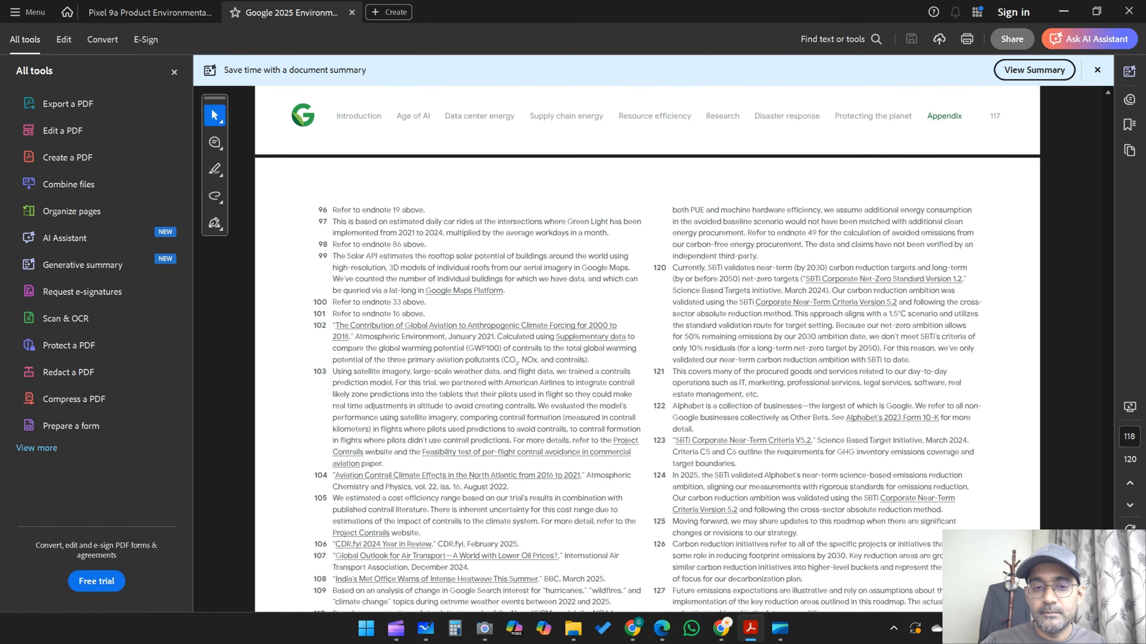
scroll(843, 402, up, 15)
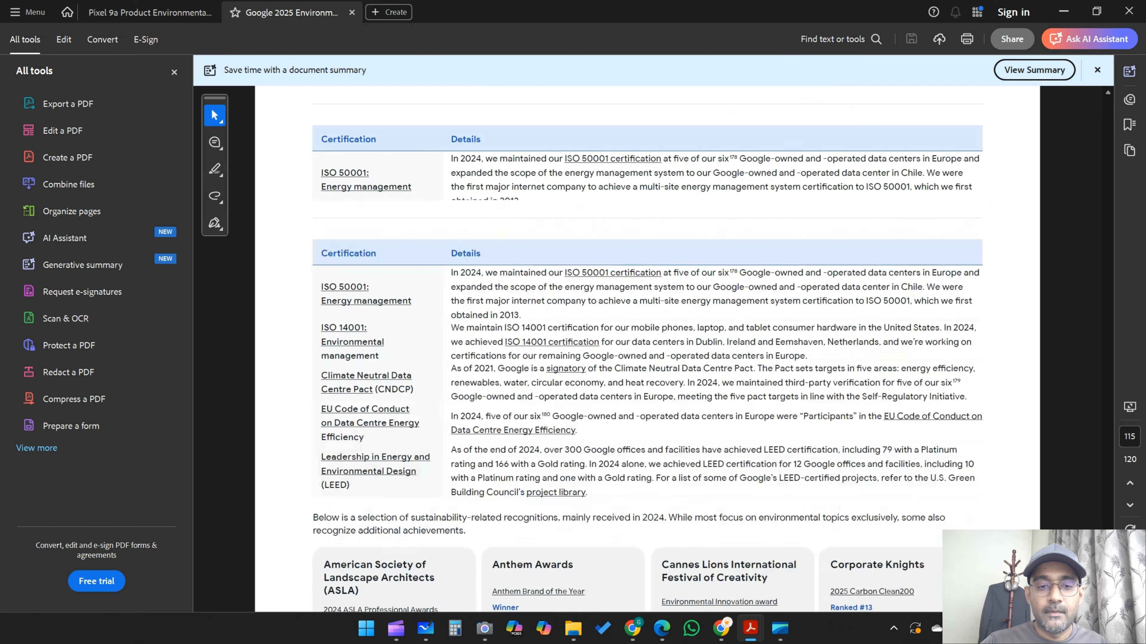
- Examine the certification table and recognition awards on the Certifications and recognitions page for a fact to test the chatbot with
scroll(1074, 412, down, 5)
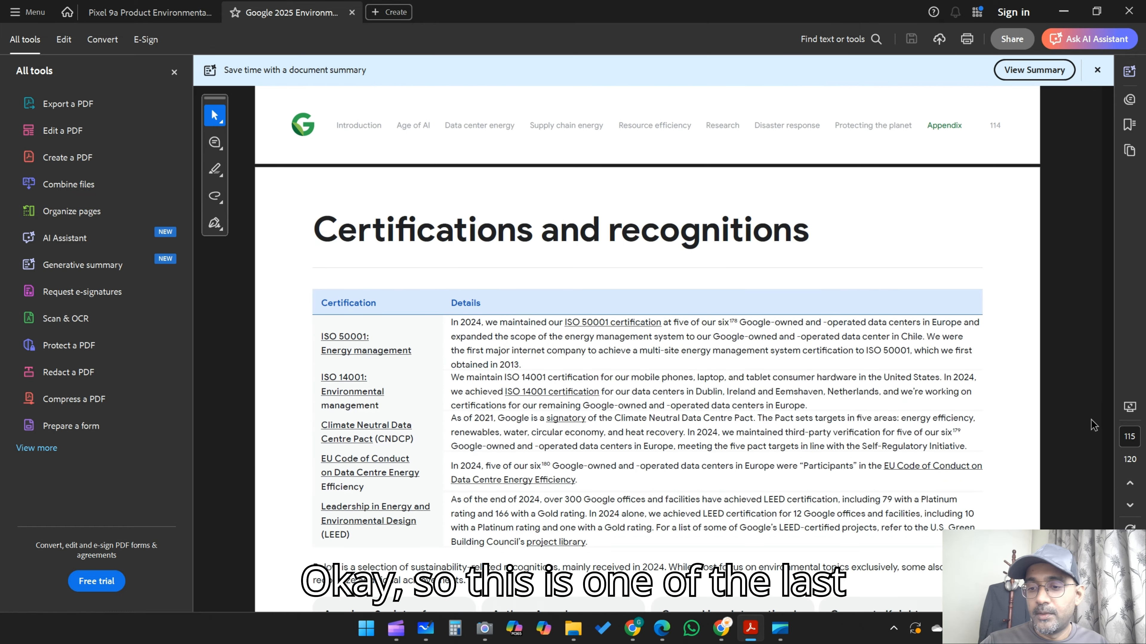
scroll(1074, 413, down, 6)
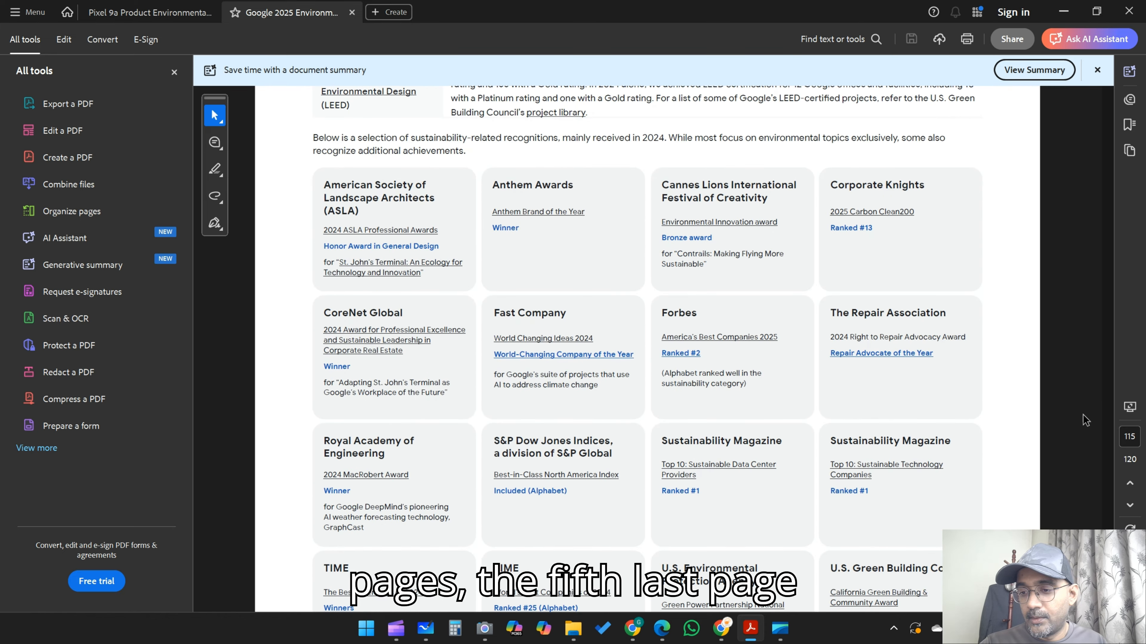
scroll(950, 389, up, 4)
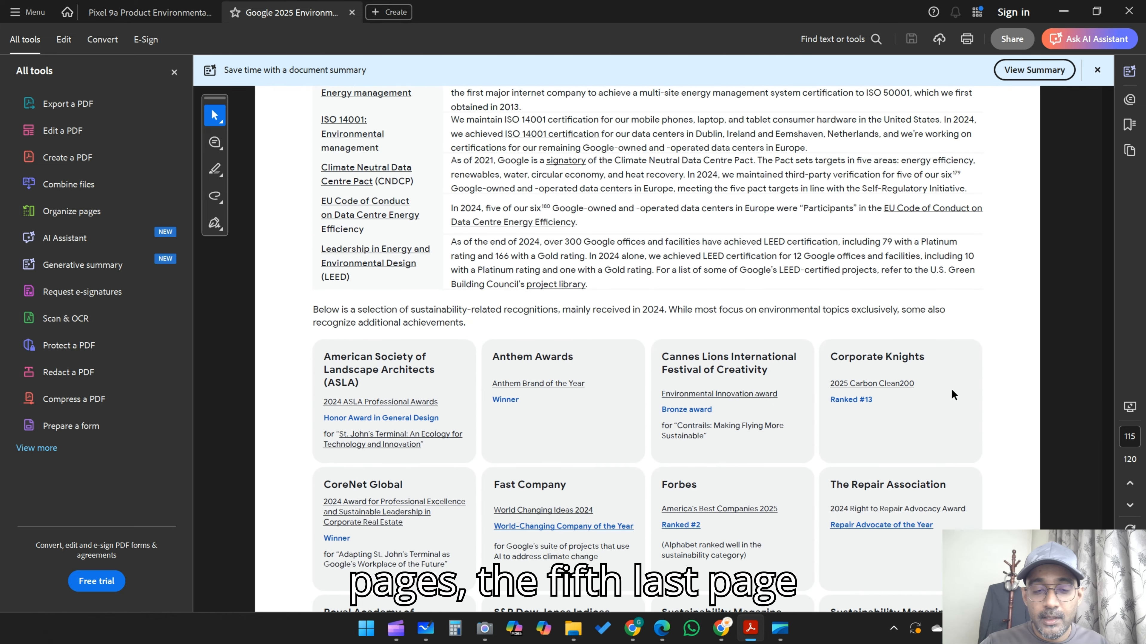
scroll(953, 392, up, 4)
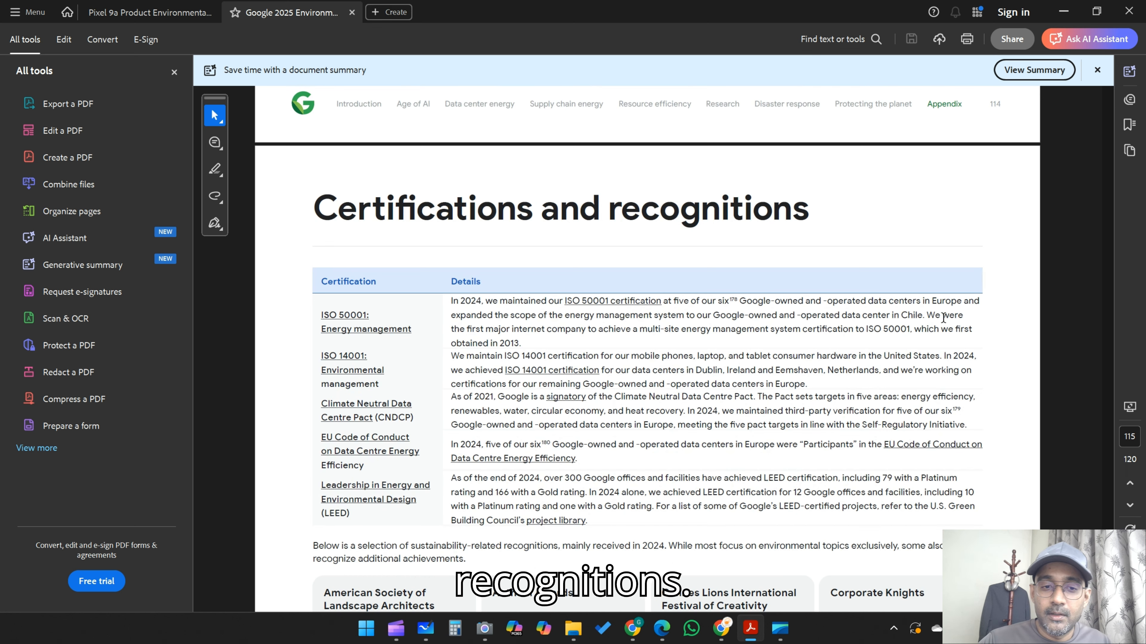
scroll(970, 308, down, 4)
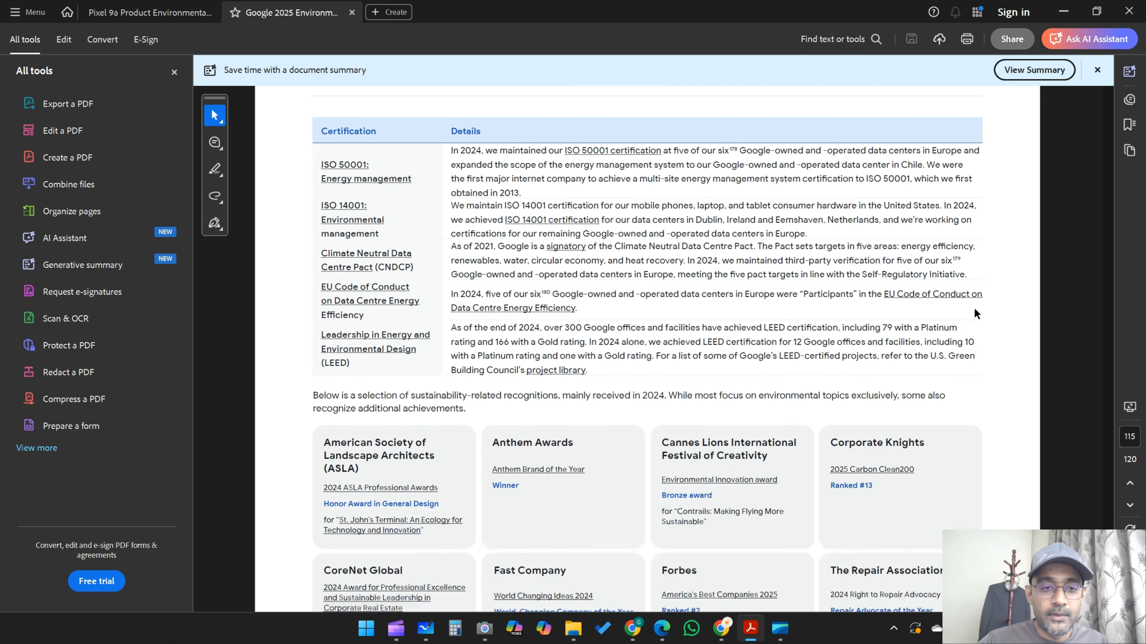
scroll(972, 307, down, 3)
scroll(969, 308, up, 4)
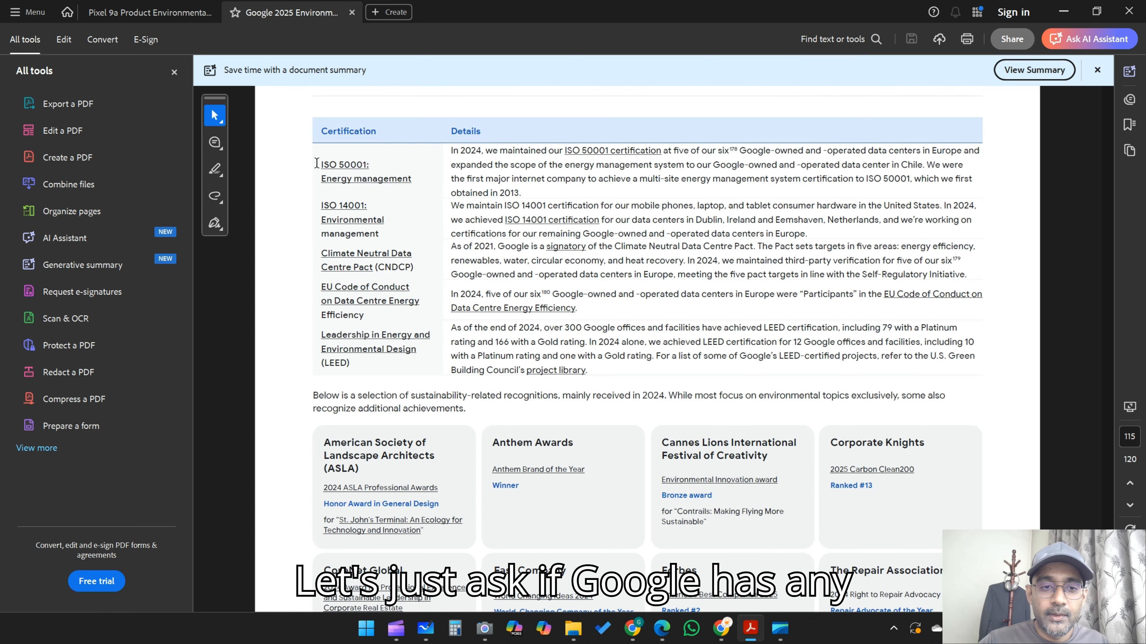
scroll(914, 150, up, 2)
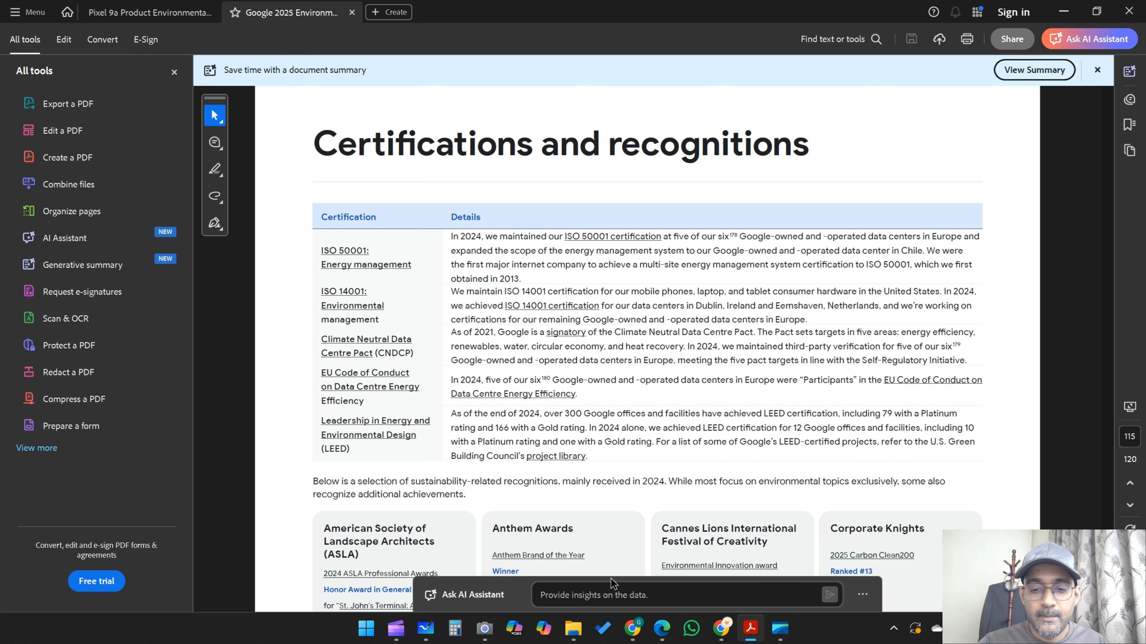
- Switch back to Conversational Agents, send the drafted message about the environmental report, and ask "Does google has any ISO certifications?"
click(721, 628)
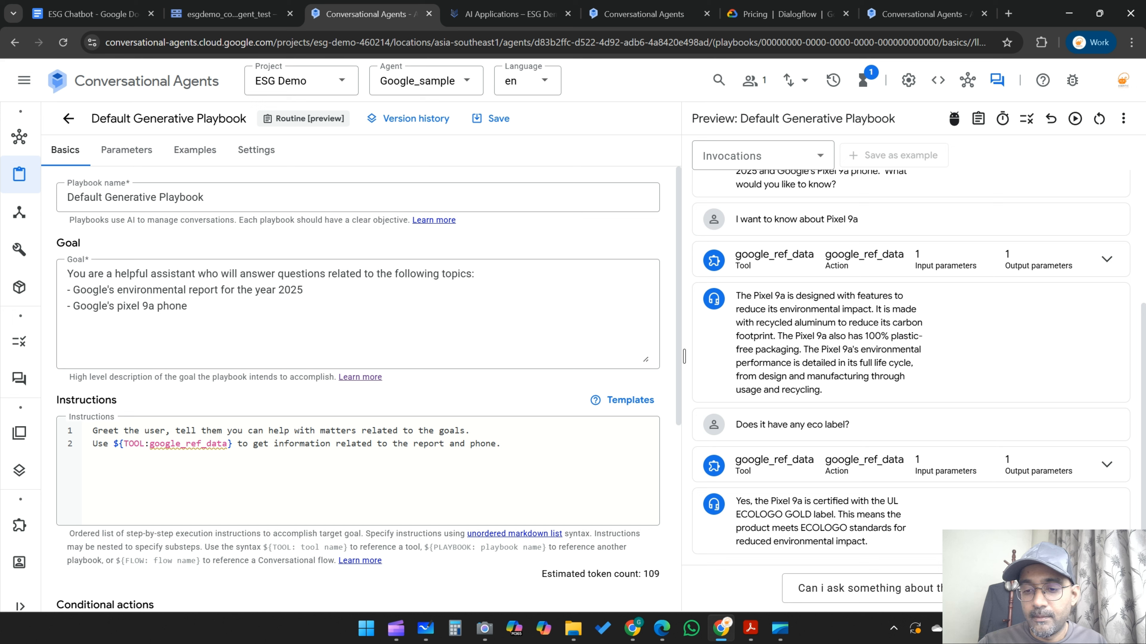
key(Return)
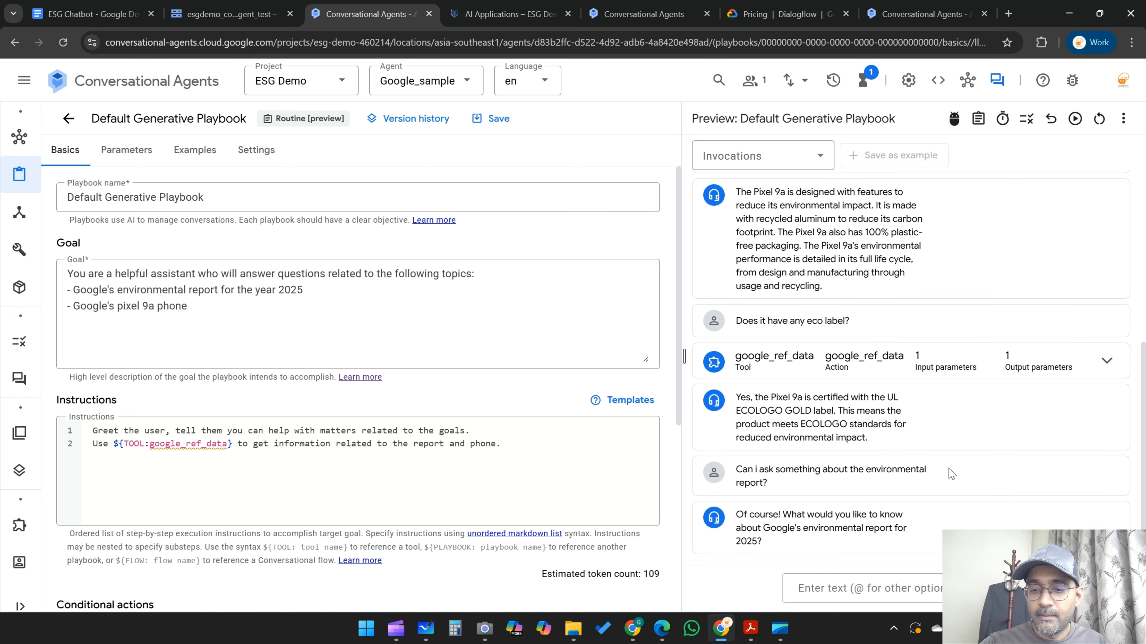
text(Does)
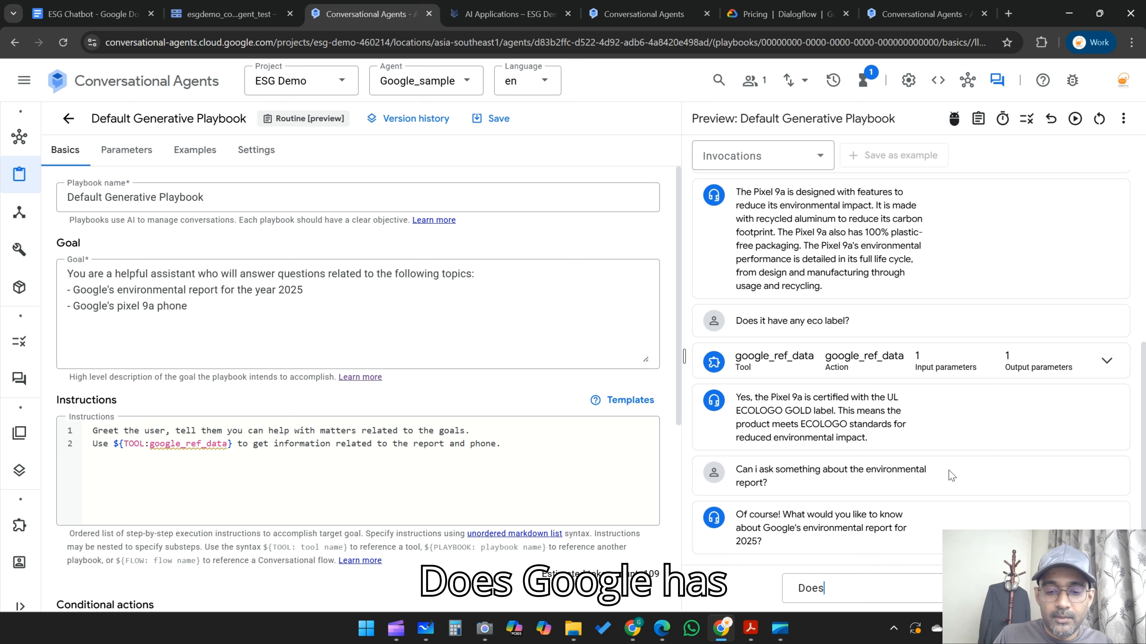
text( google has)
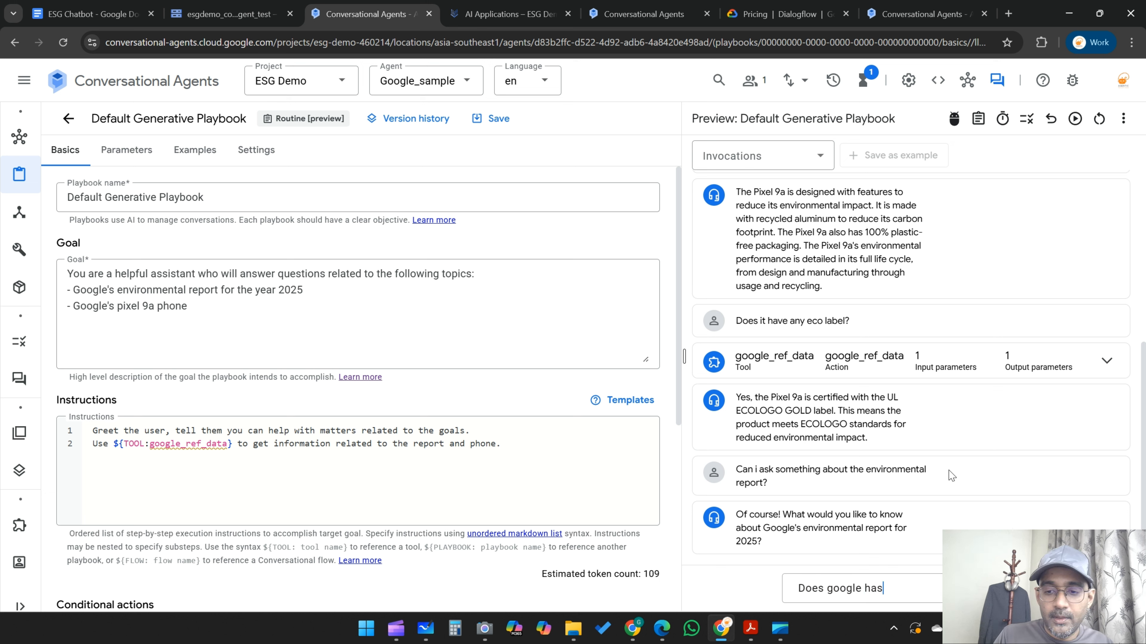
text( any ISO certifications?)
key(Return)
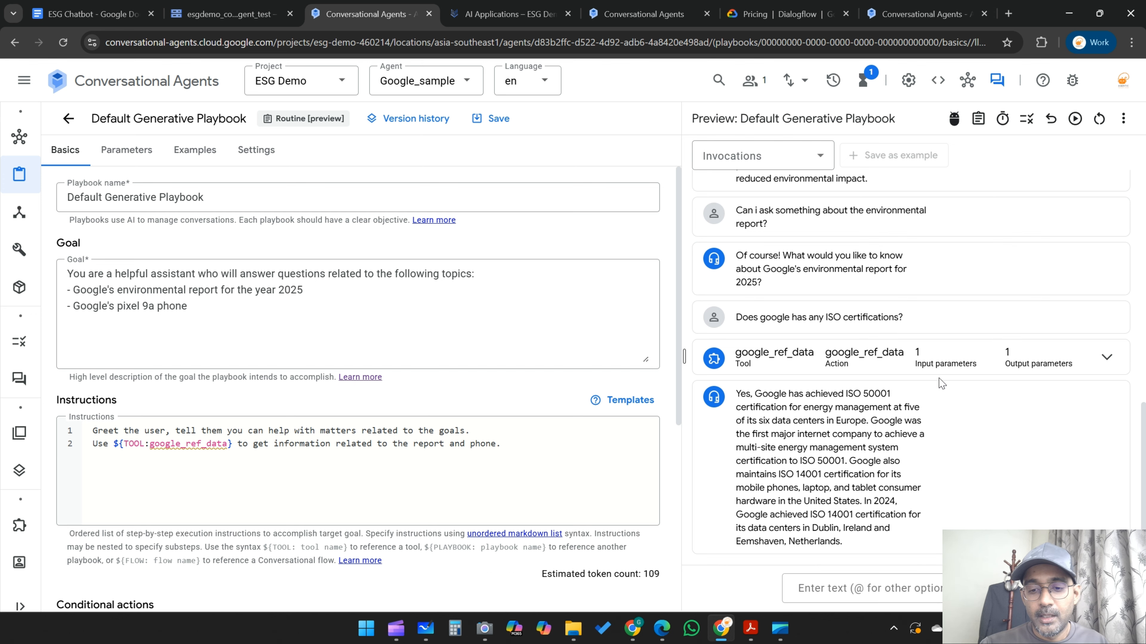
- Compare the agent's ISO certification answer with the Certifications and recognitions page of the report in Adobe Acrobat
click(751, 630)
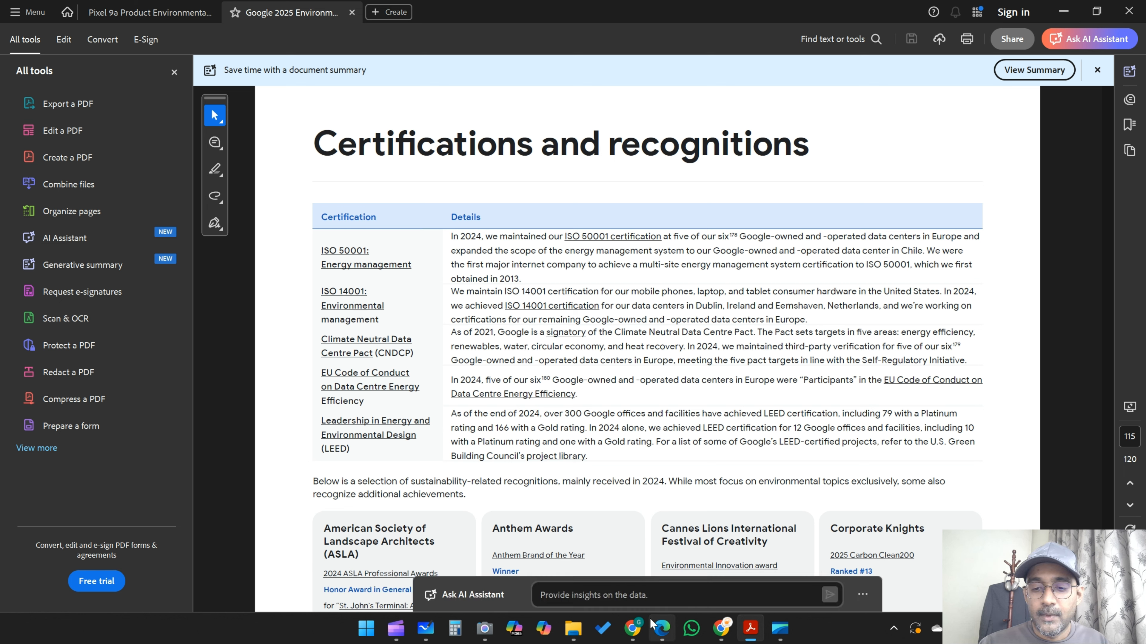
click(721, 629)
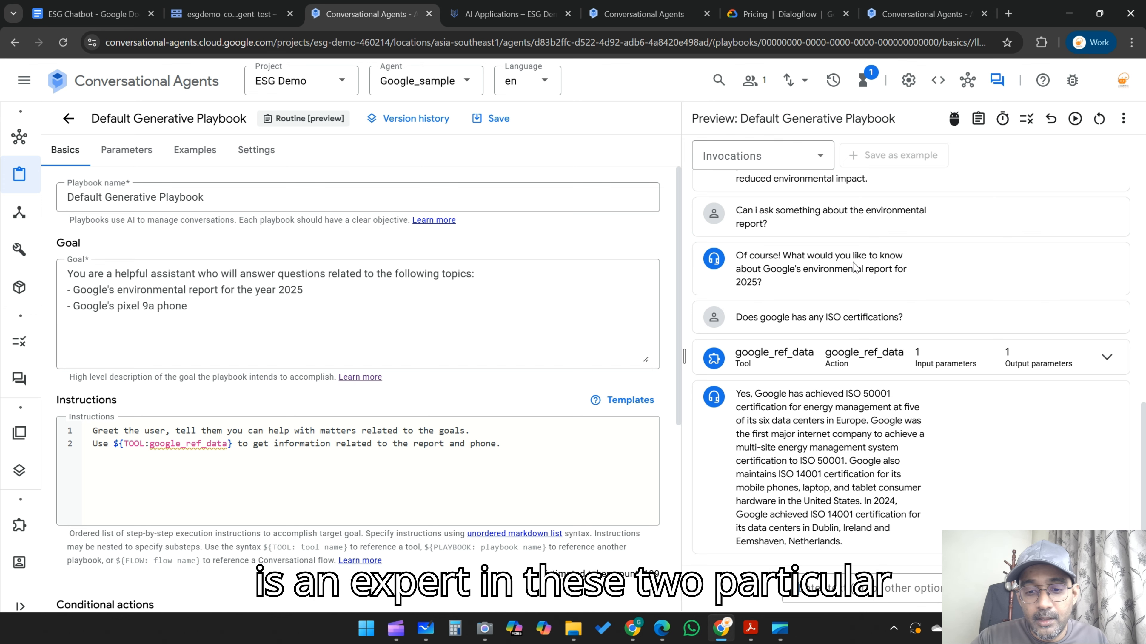
click(751, 629)
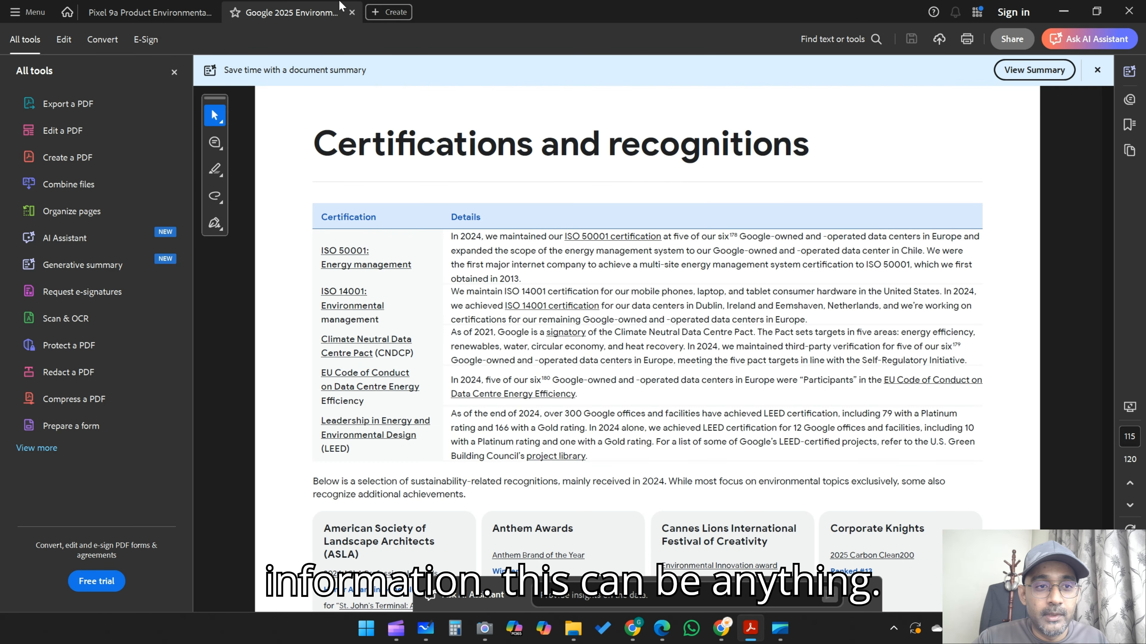
- Switch back to Conversational Agents and open the Integrations page of the Google_sample agent
click(161, 14)
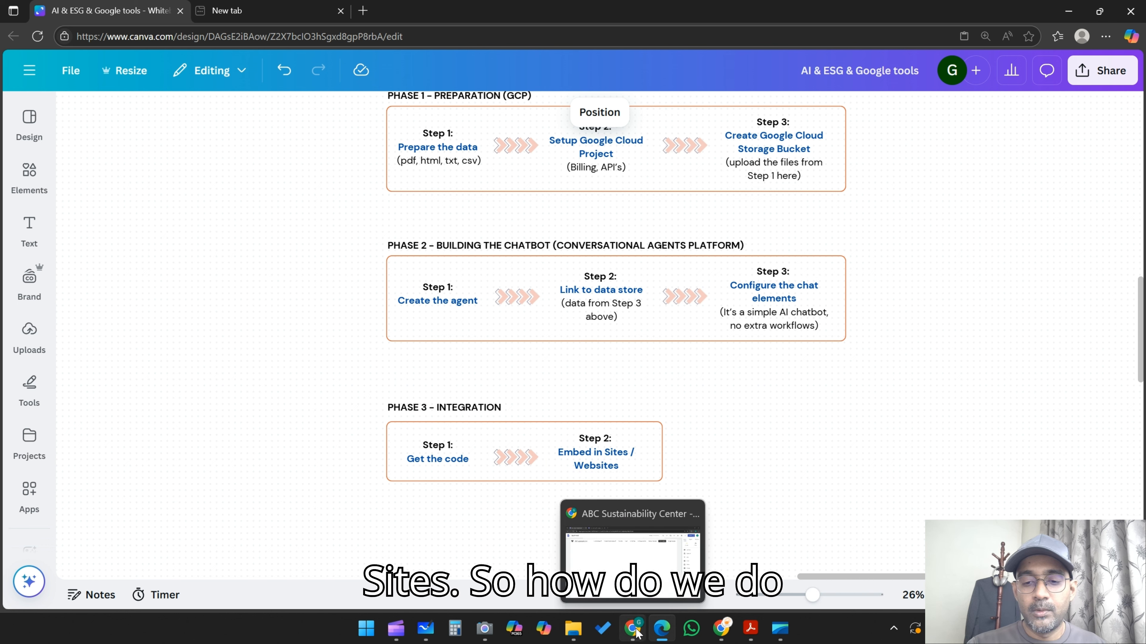
click(682, 585)
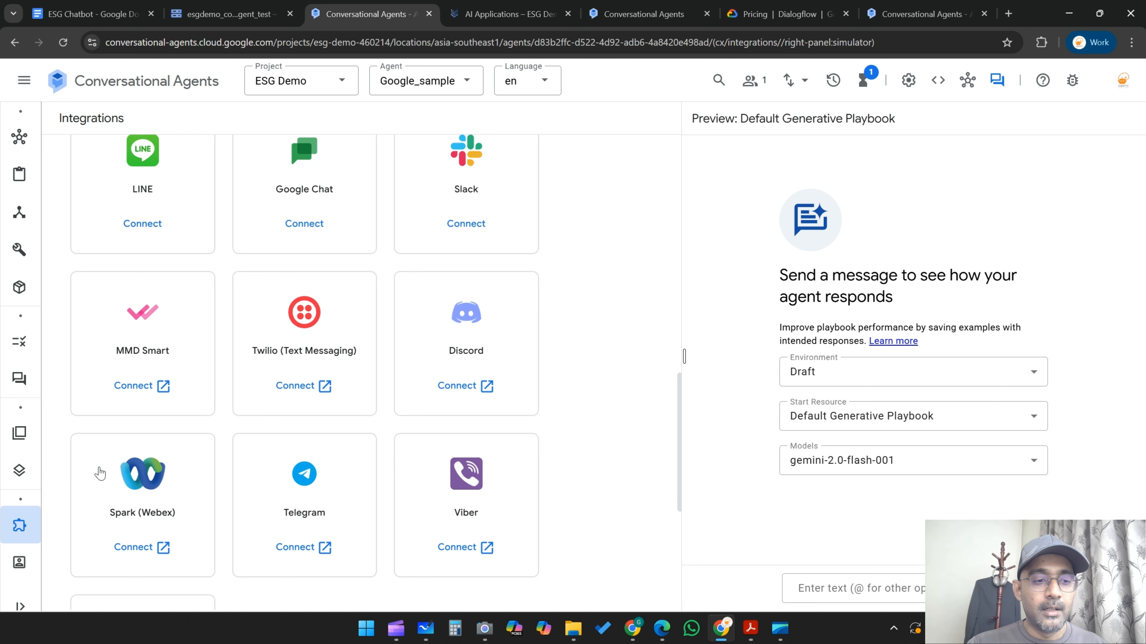
click(51, 140)
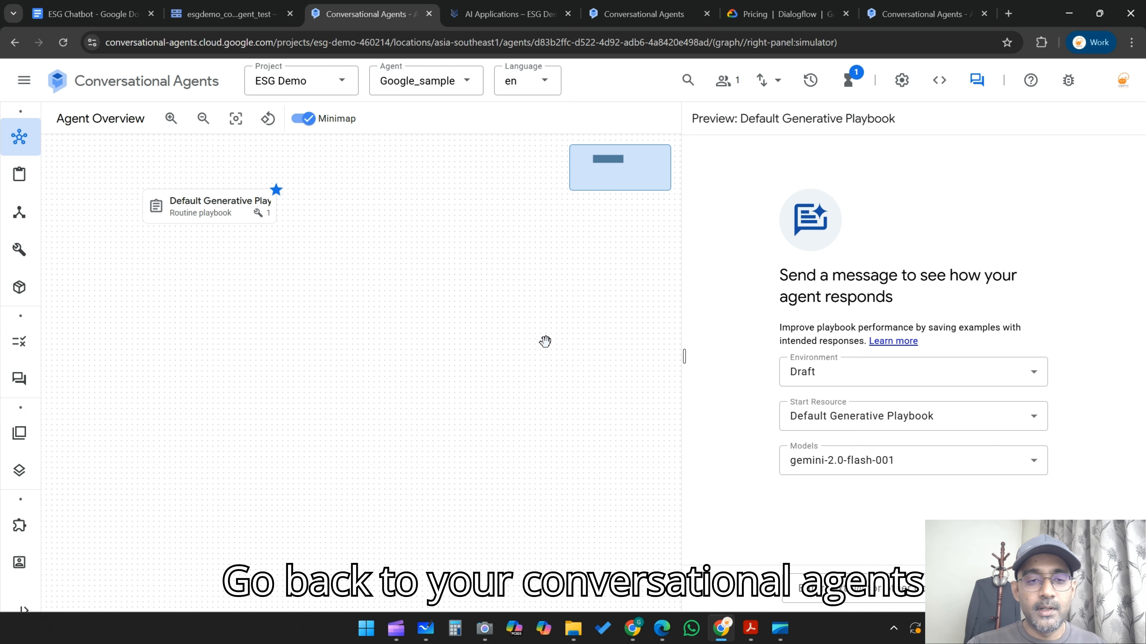
mouse_move(20, 384)
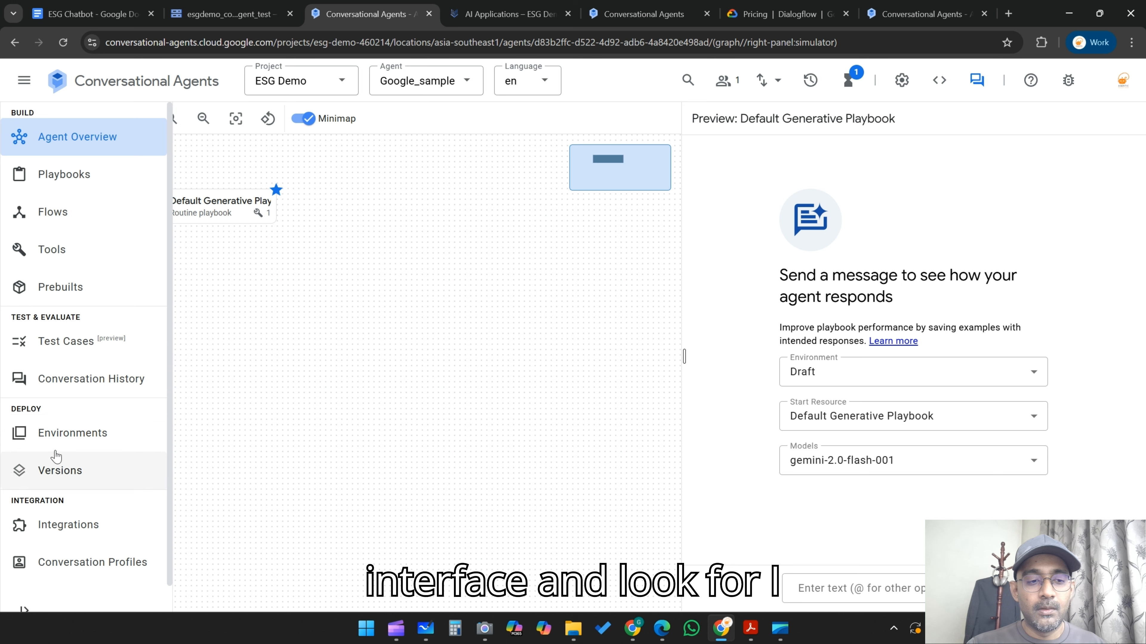
click(70, 537)
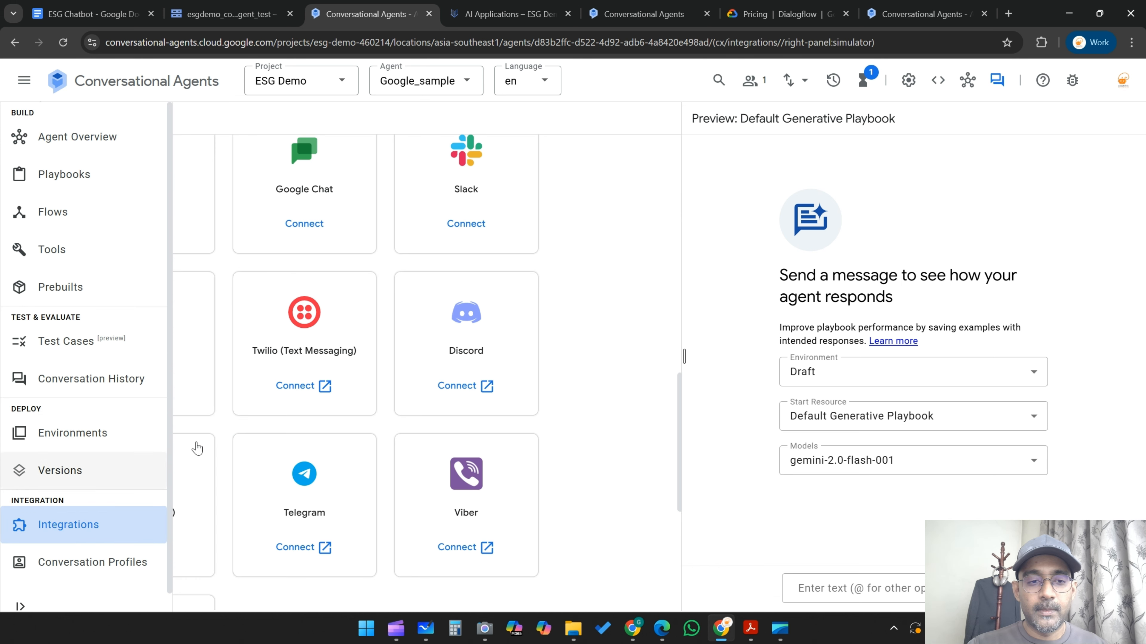
- Look through the available prebuilt telephony and text-based integrations to find the Conversational Messenger entry
scroll(385, 210, up, 5)
scroll(386, 209, up, 3)
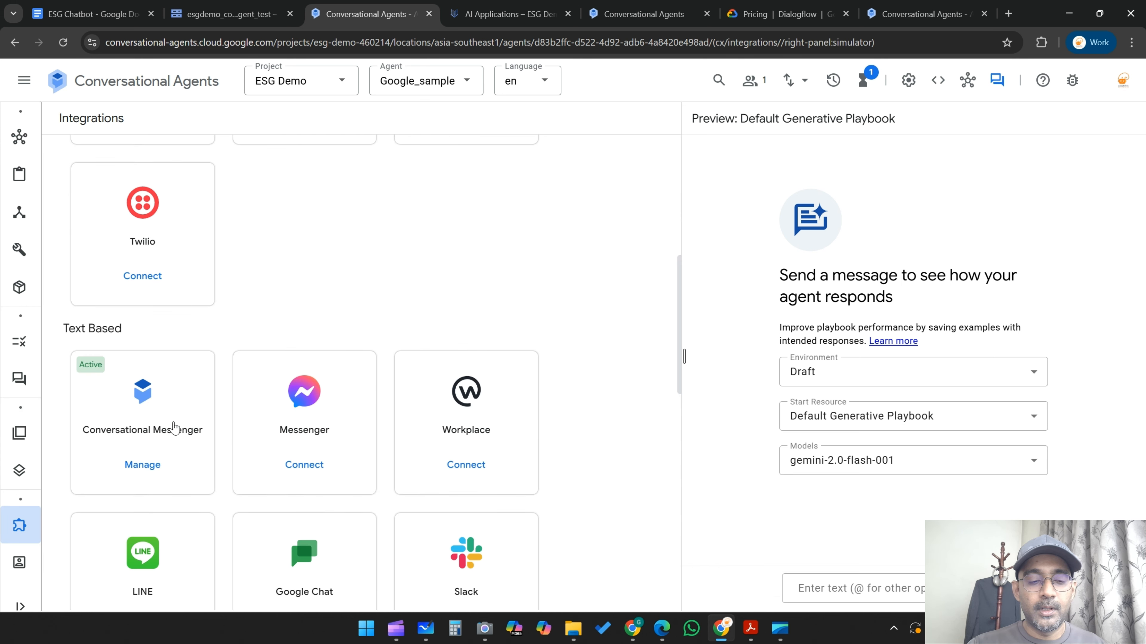
scroll(406, 261, up, 7)
scroll(469, 221, down, 4)
scroll(469, 219, up, 5)
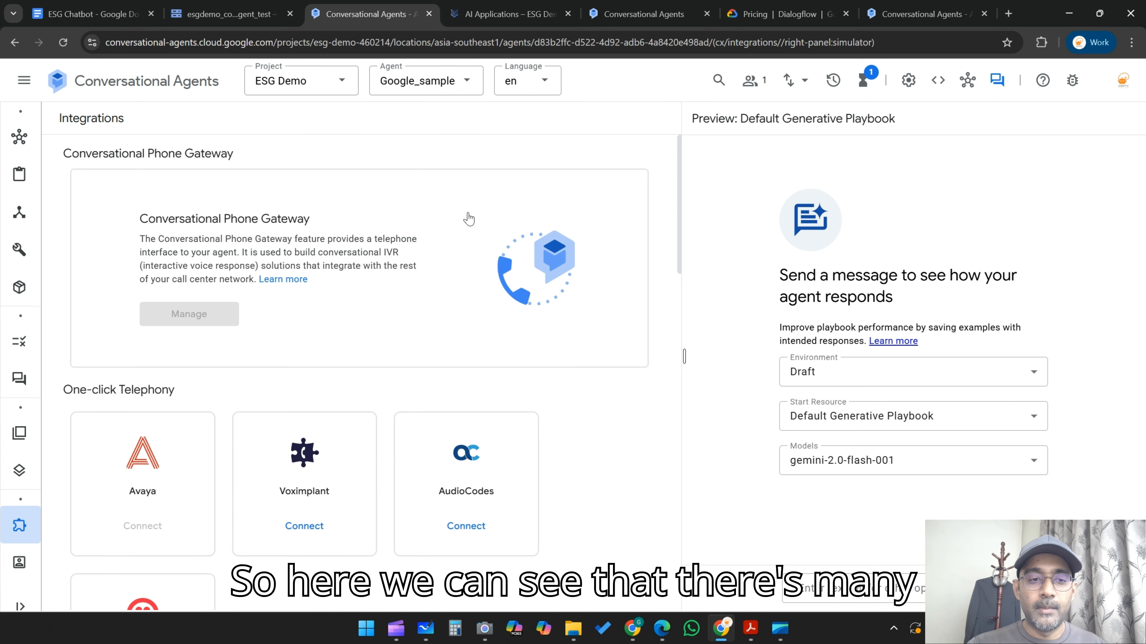
scroll(498, 205, down, 4)
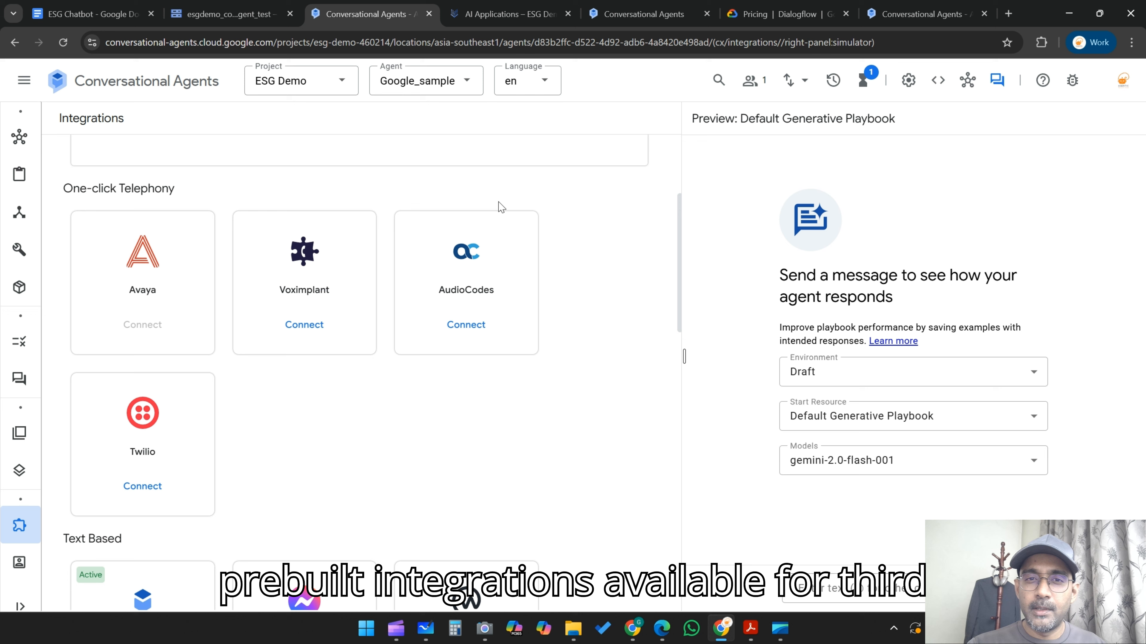
scroll(513, 192, down, 15)
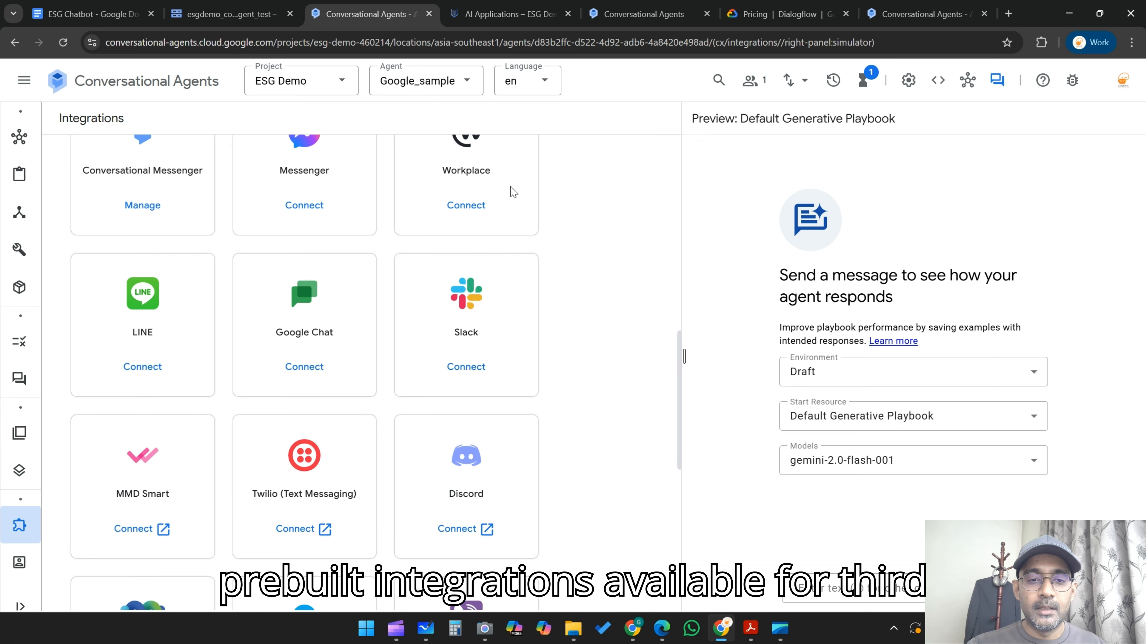
scroll(511, 193, up, 5)
scroll(510, 194, up, 5)
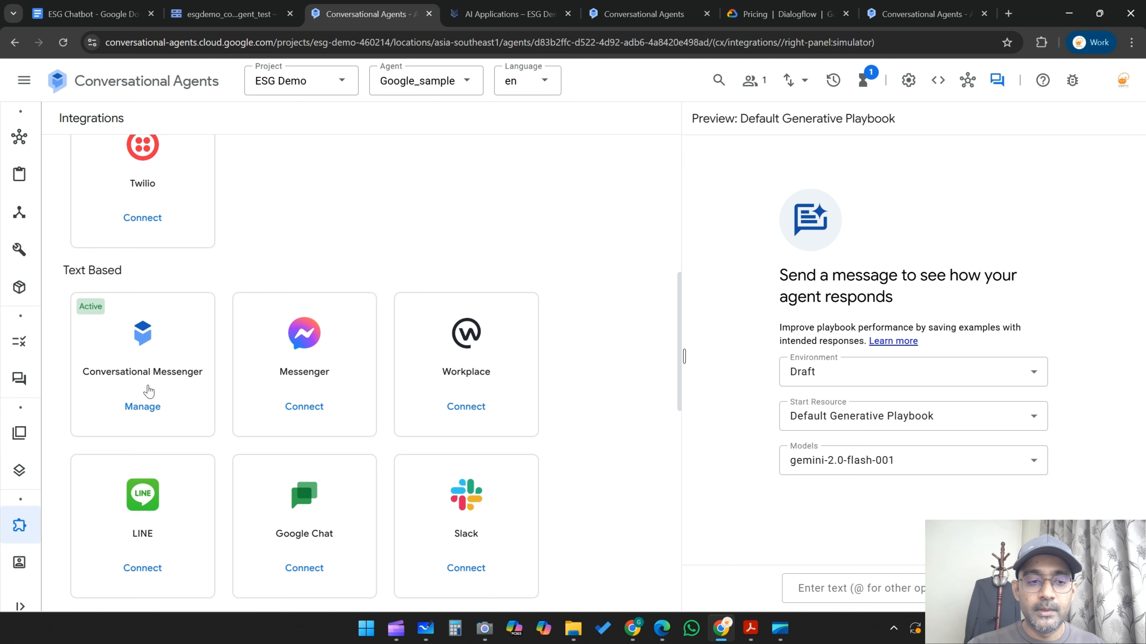
- Review the Conversational Messenger access and UI style options, choose the Side panel style, and close the settings
click(143, 406)
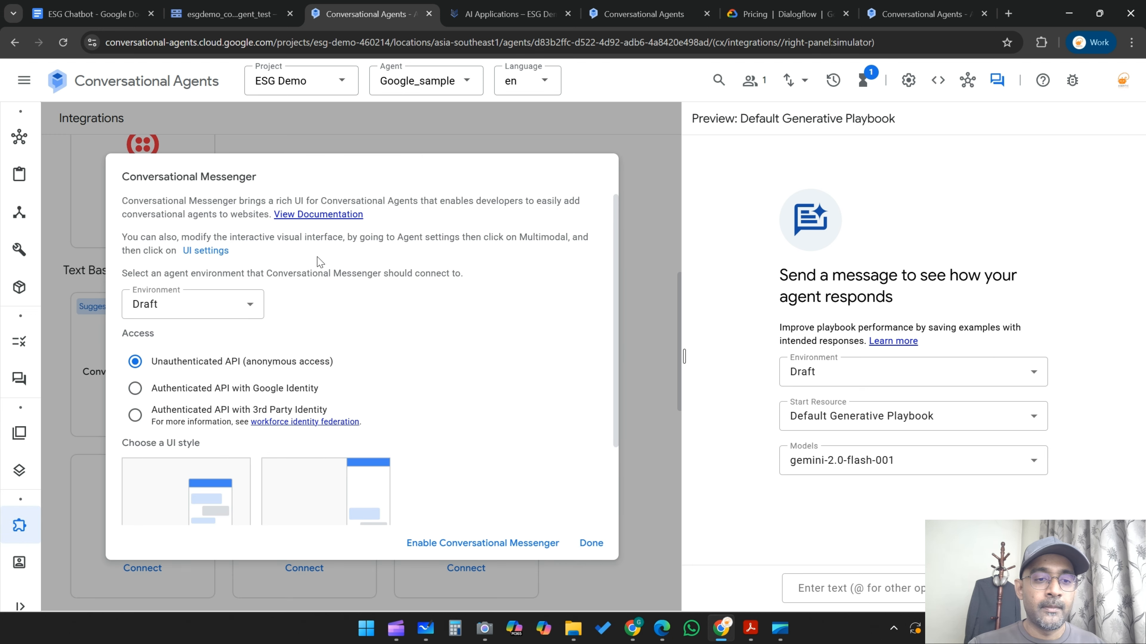
scroll(274, 217, down, 3)
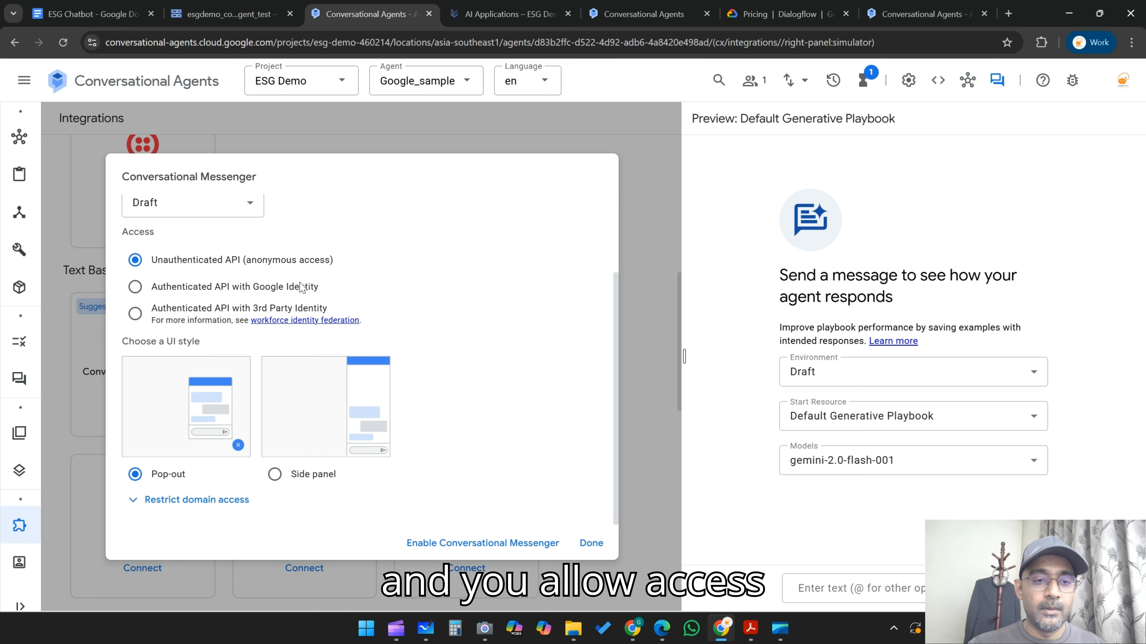
scroll(290, 302, up, 2)
scroll(290, 302, up, 1)
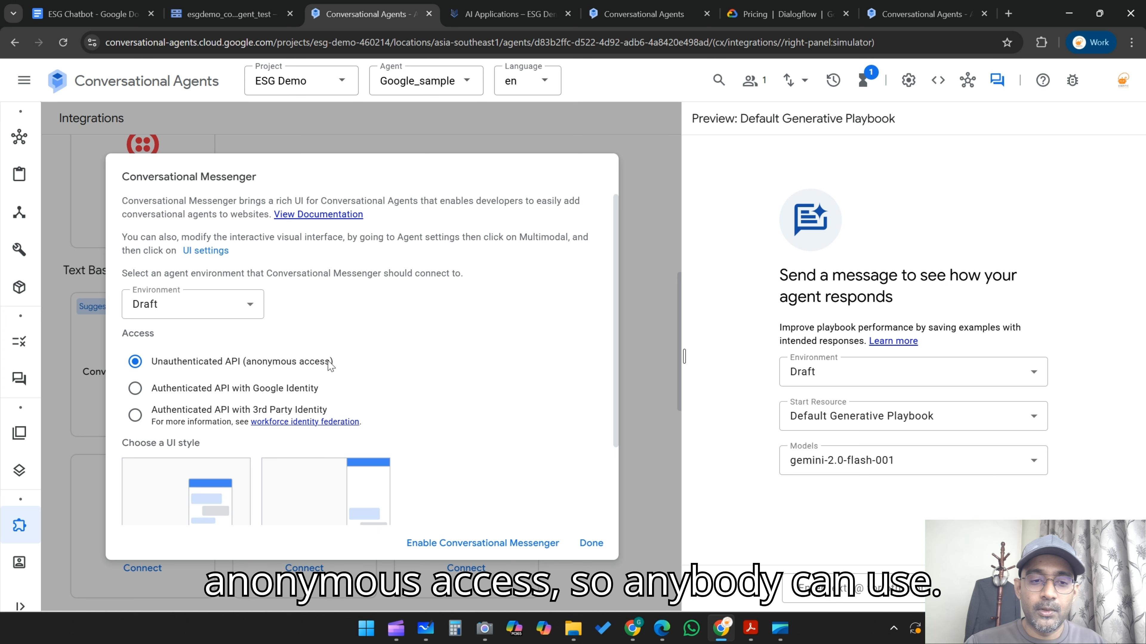
scroll(384, 334, down, 2)
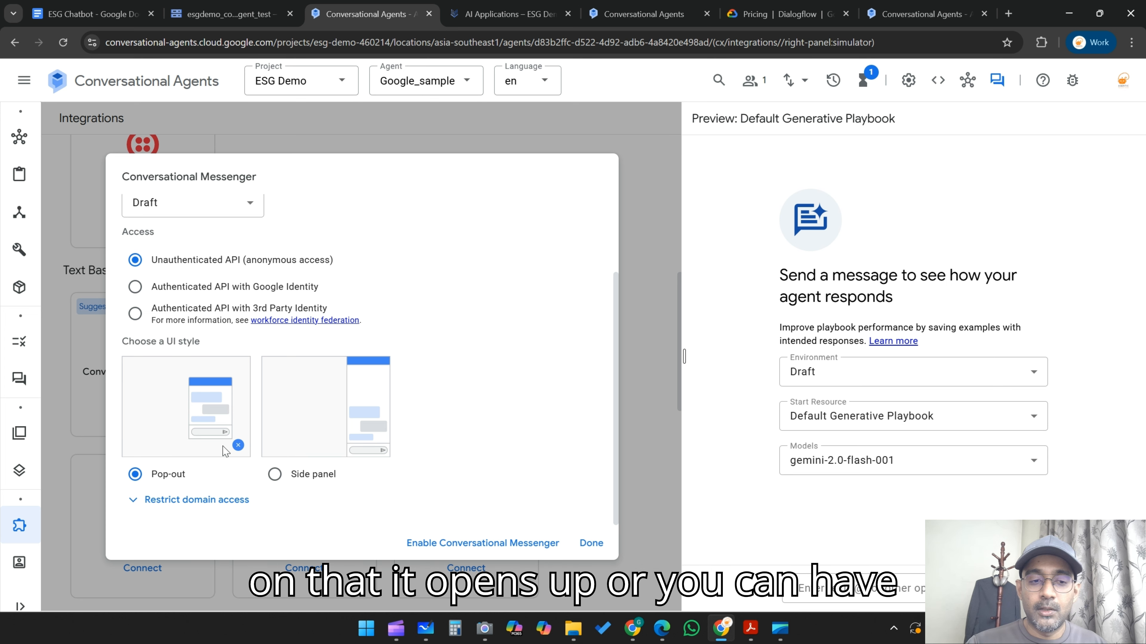
click(276, 476)
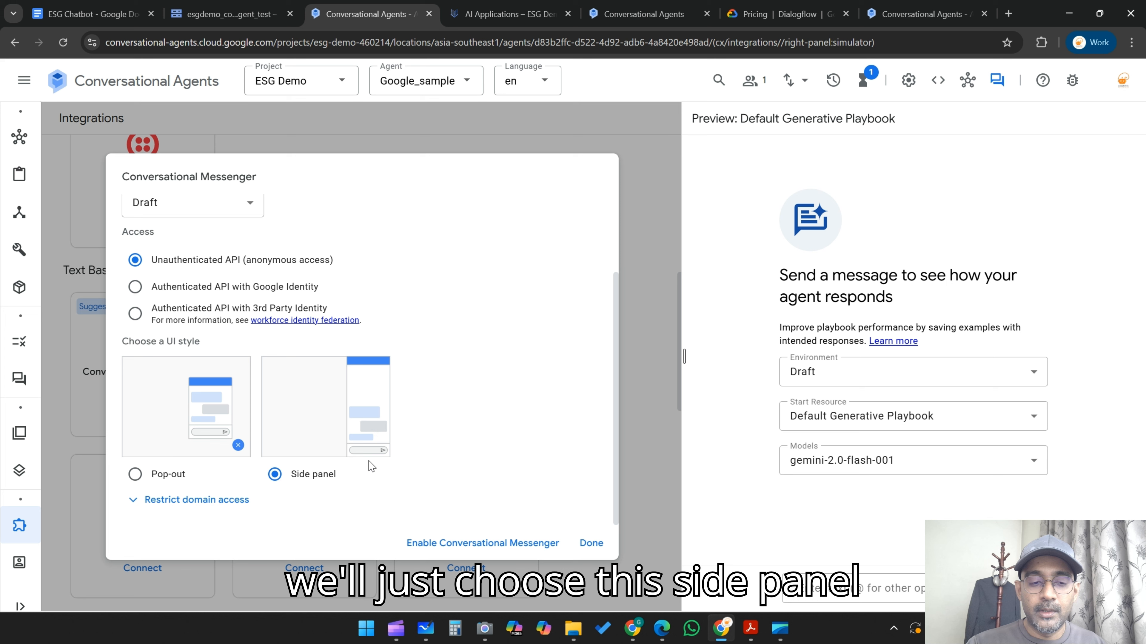
click(595, 544)
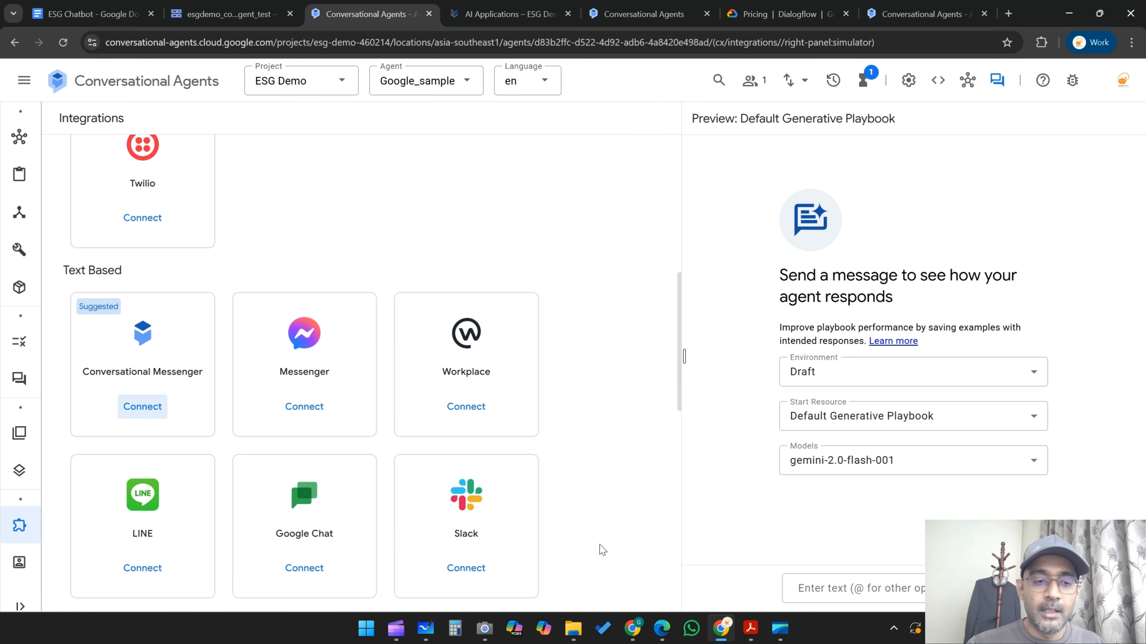
- Enable the Conversational Messenger integration for the Draft environment with anonymous access and the Side panel UI style
click(143, 407)
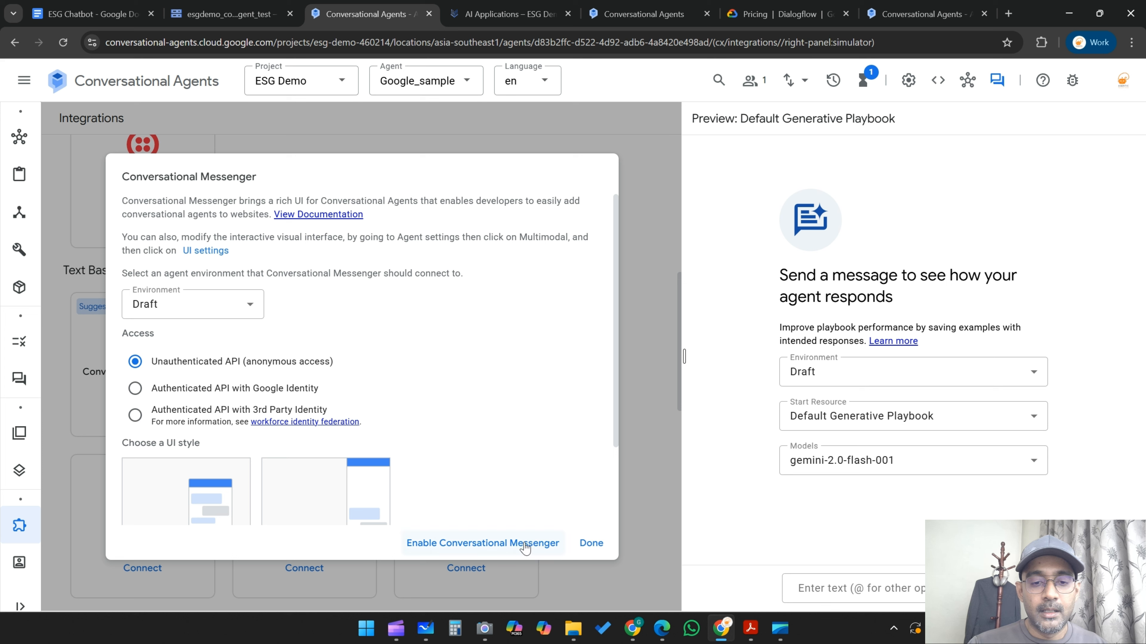
scroll(491, 473, down, 3)
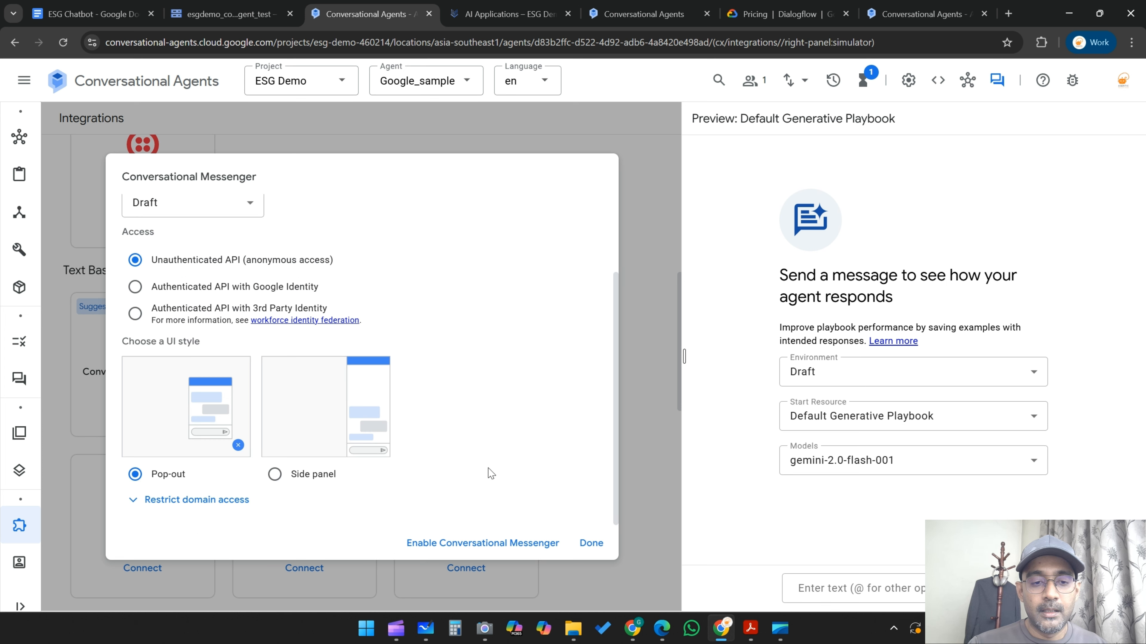
click(274, 475)
click(458, 544)
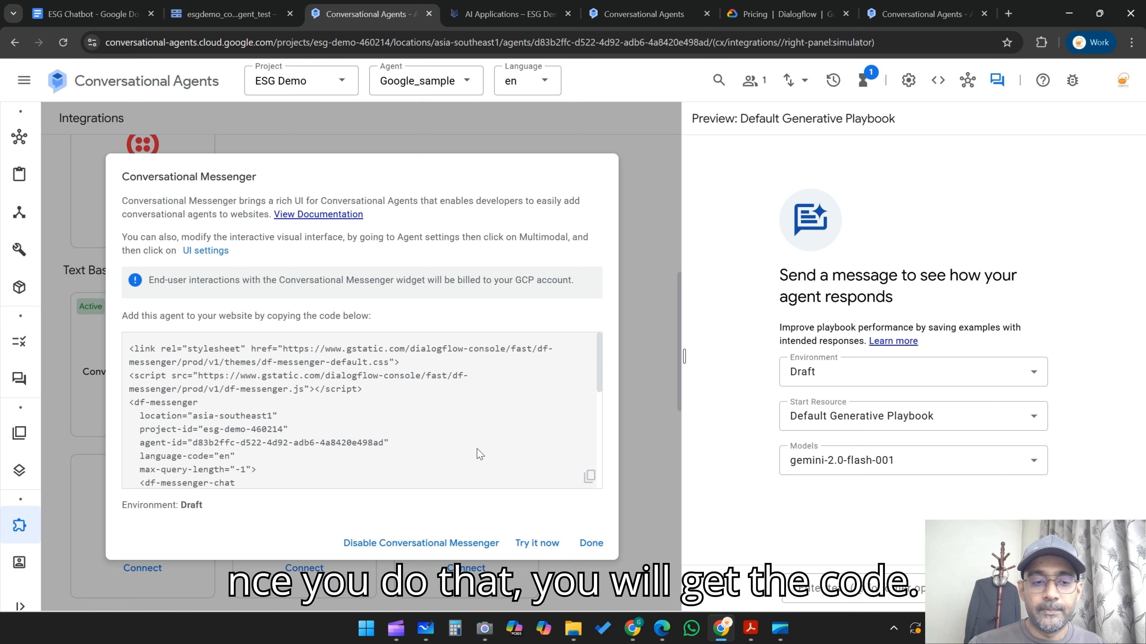
- Review the generated Conversational Messenger website code from start to end and copy it to the clipboard
scroll(313, 394, down, 10)
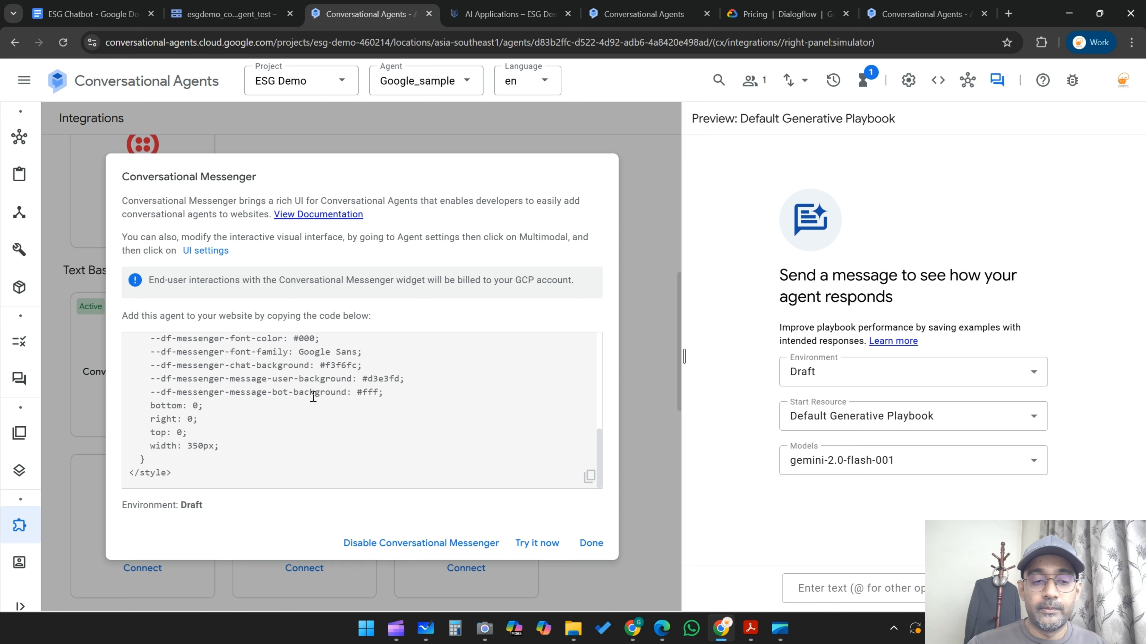
scroll(313, 394, up, 10)
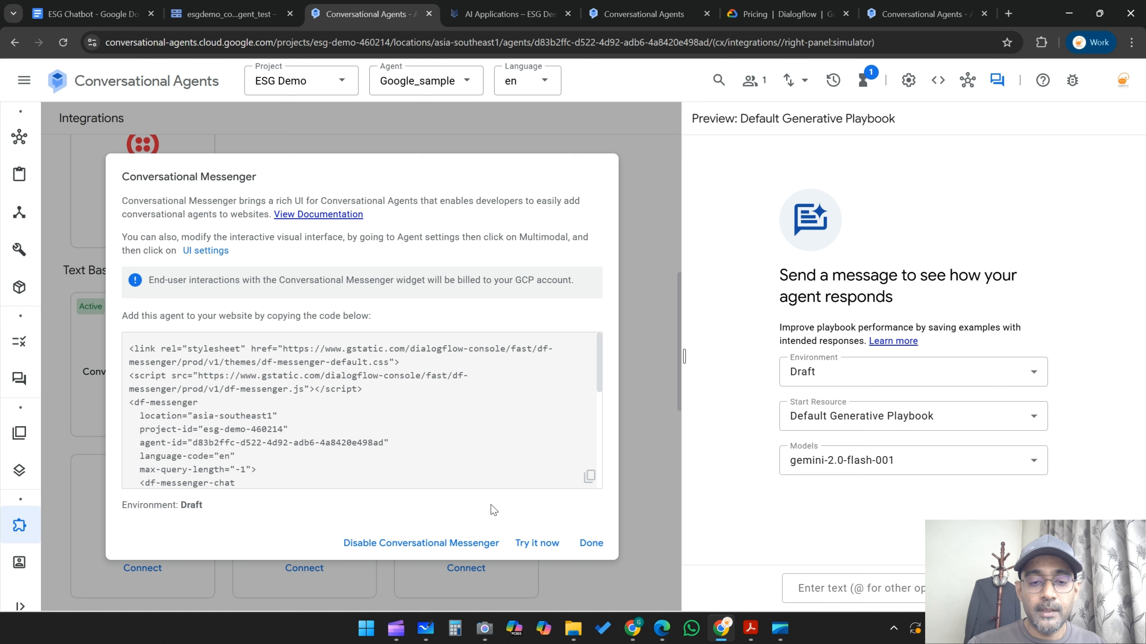
click(589, 476)
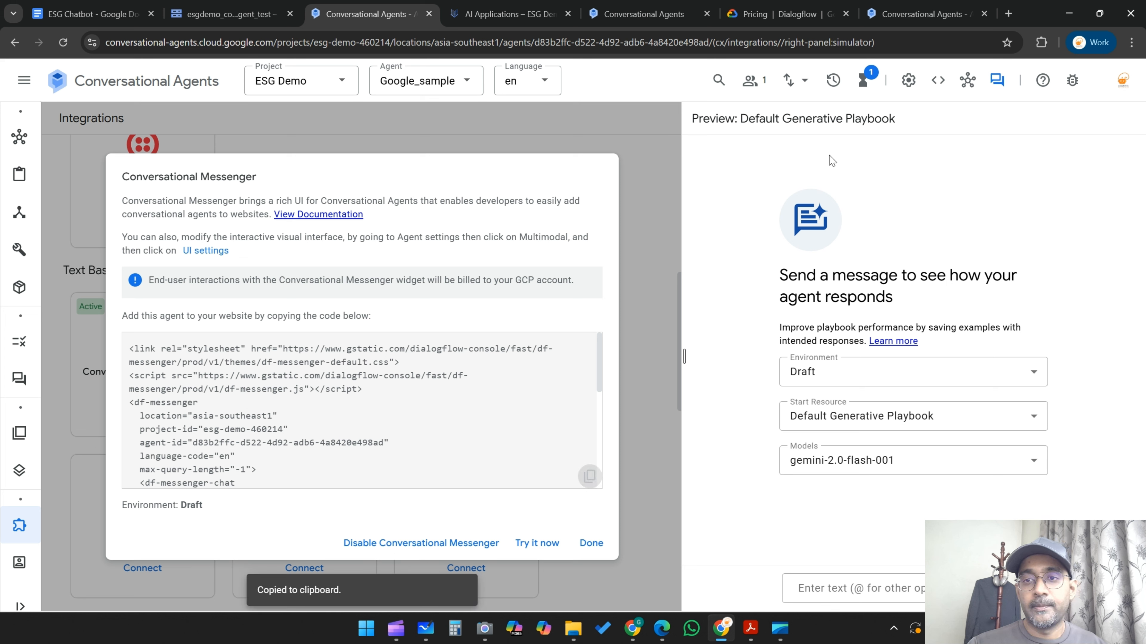
- Switch to the ABC Sustainability Center site in Google Sites and open its Google sample page for editing
mouse_move(638, 632)
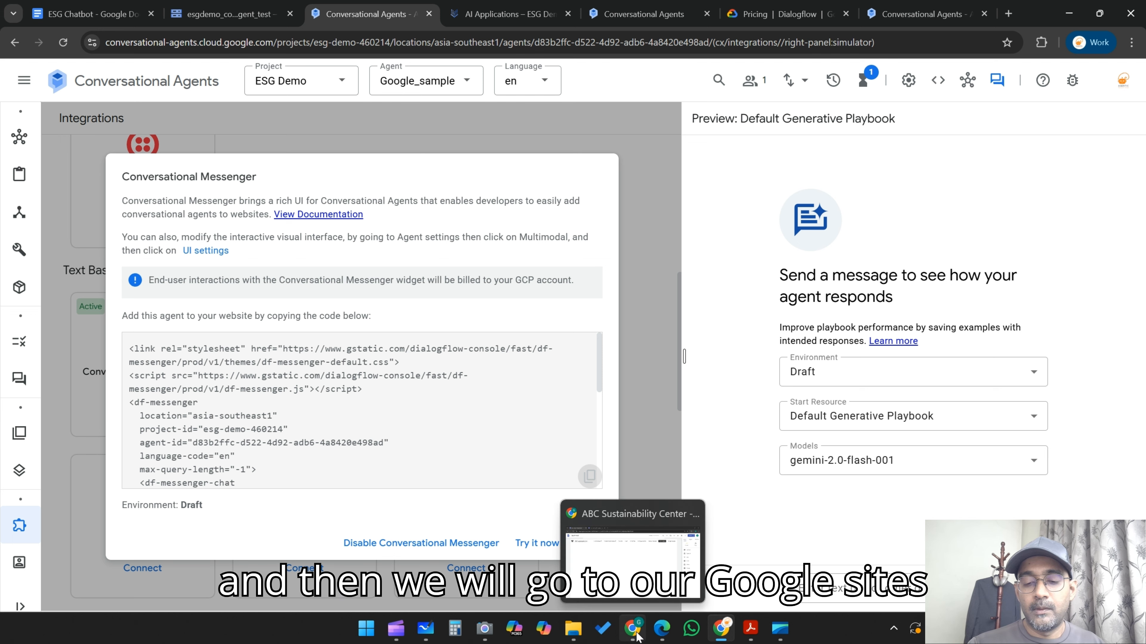
click(625, 576)
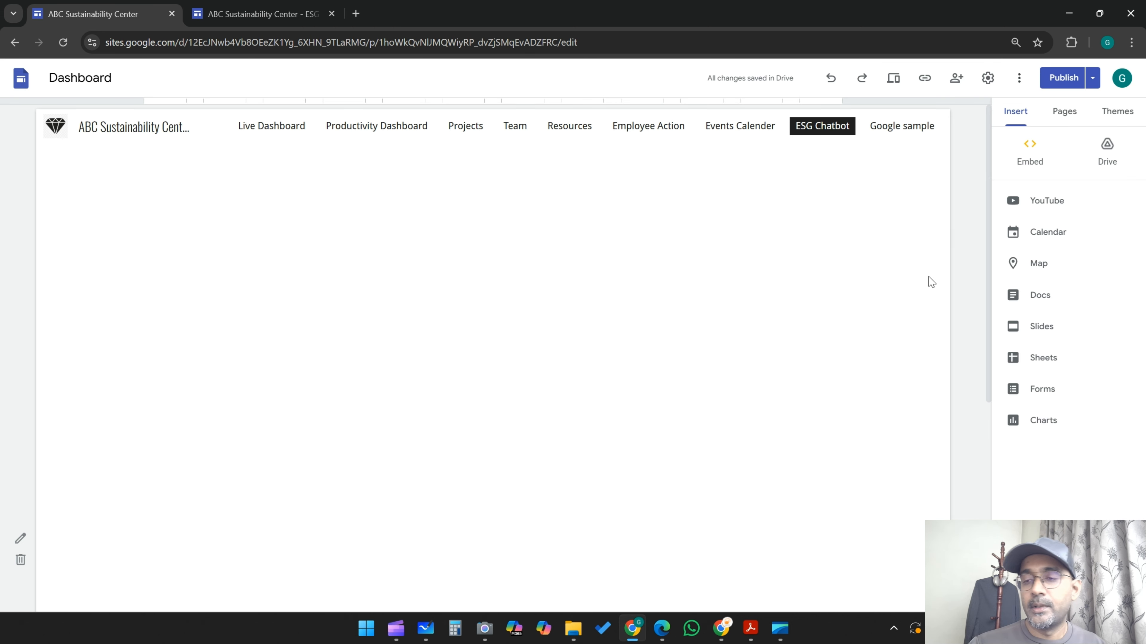
click(900, 127)
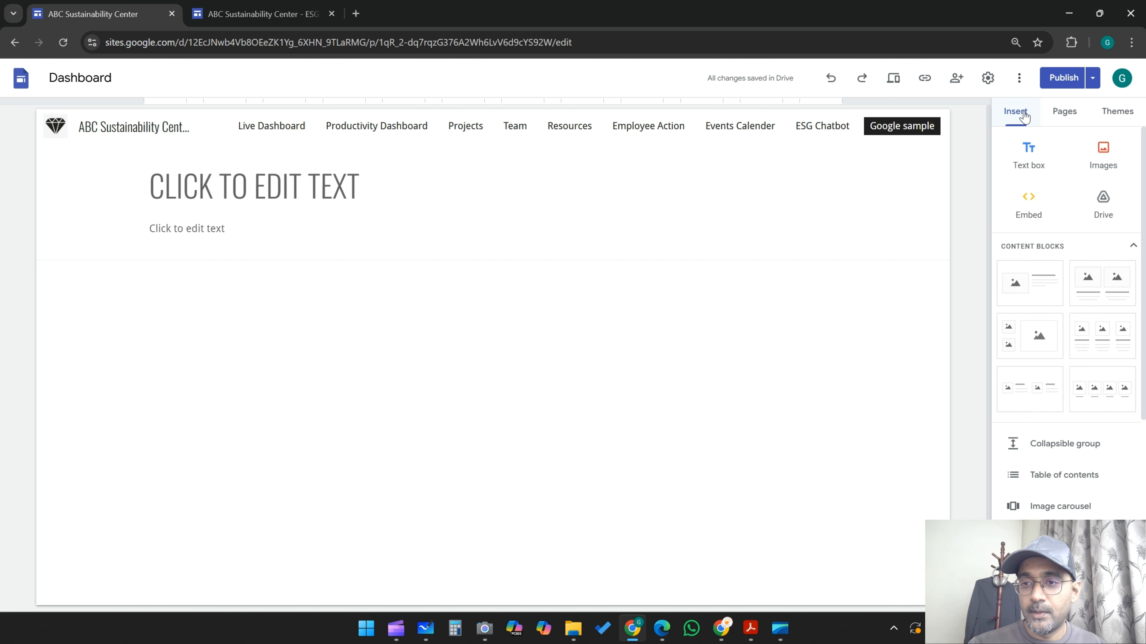
- Insert the copied Conversational Messenger code into the Google sample page as embedded HTML code
click(1035, 206)
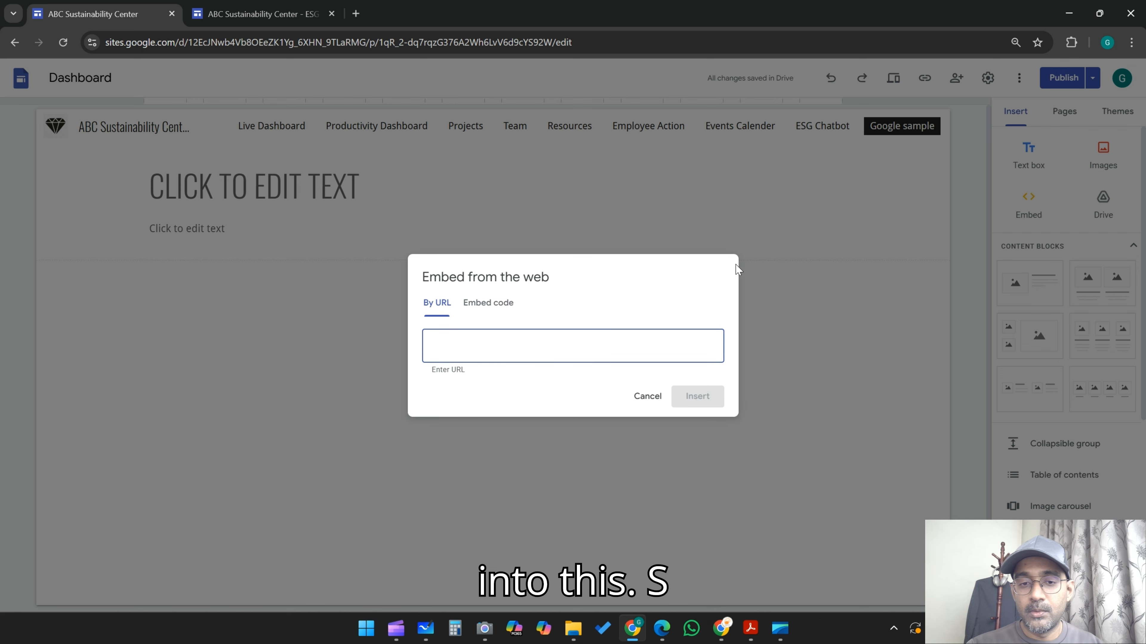
click(499, 308)
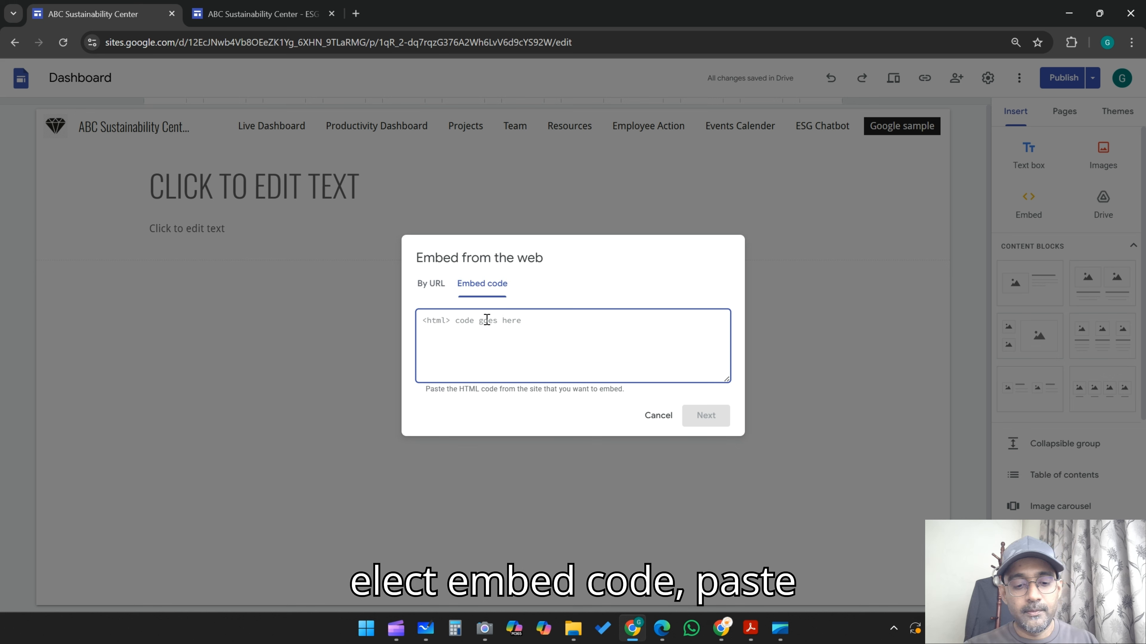
key(ctrl+v)
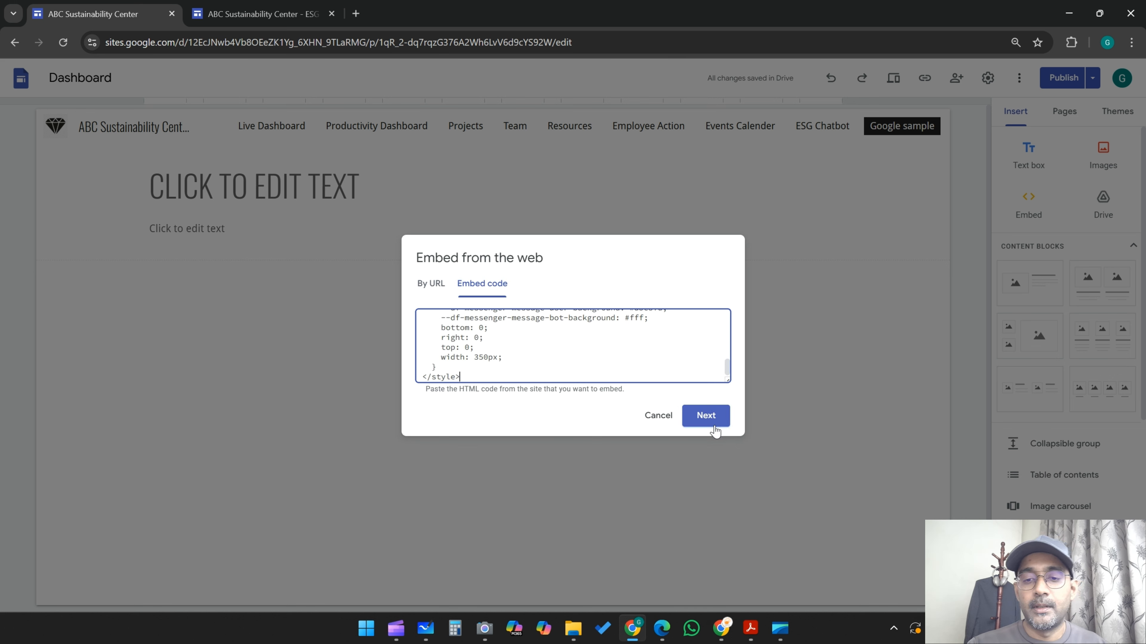
click(714, 429)
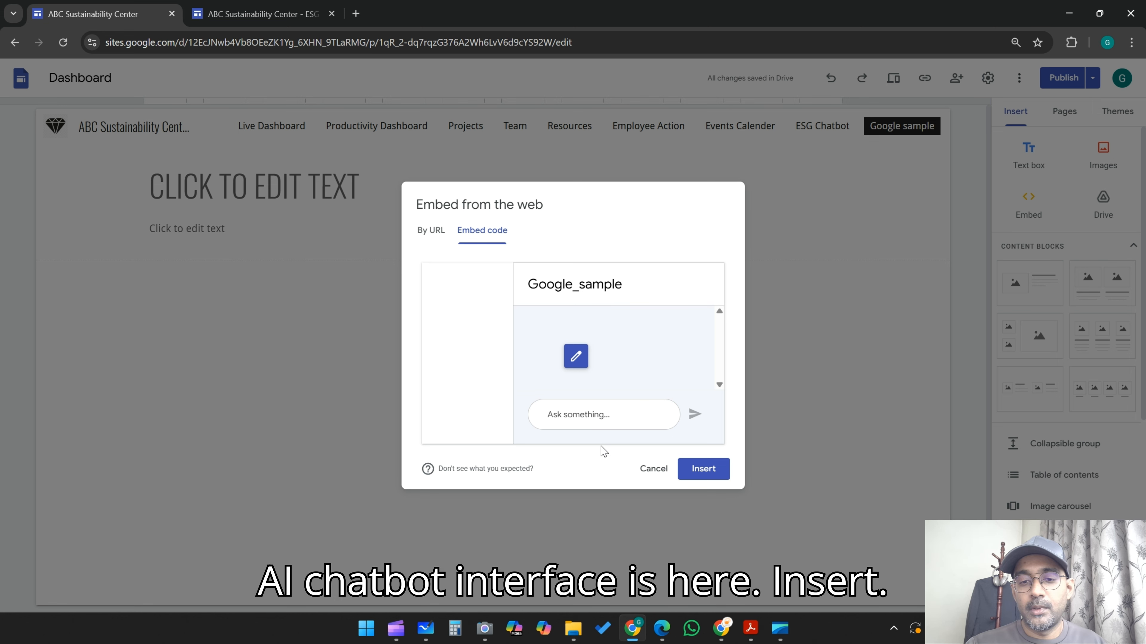
click(705, 470)
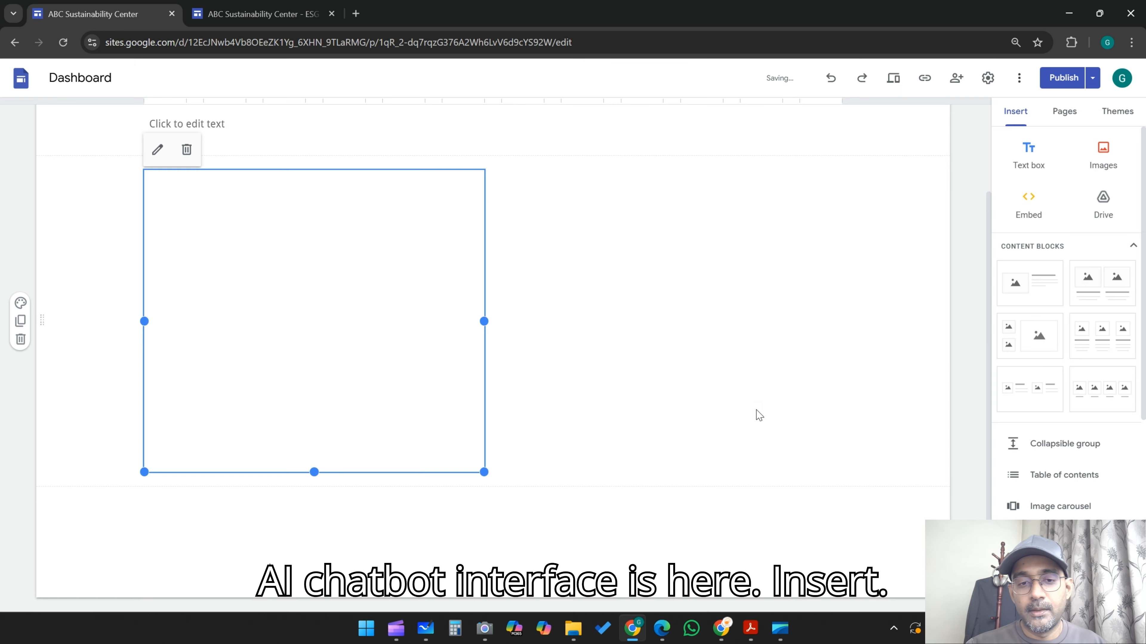
- Move the embedded chatbot beside the page heading, against the right edge of the content area, and make it taller
scroll(715, 307, up, 2)
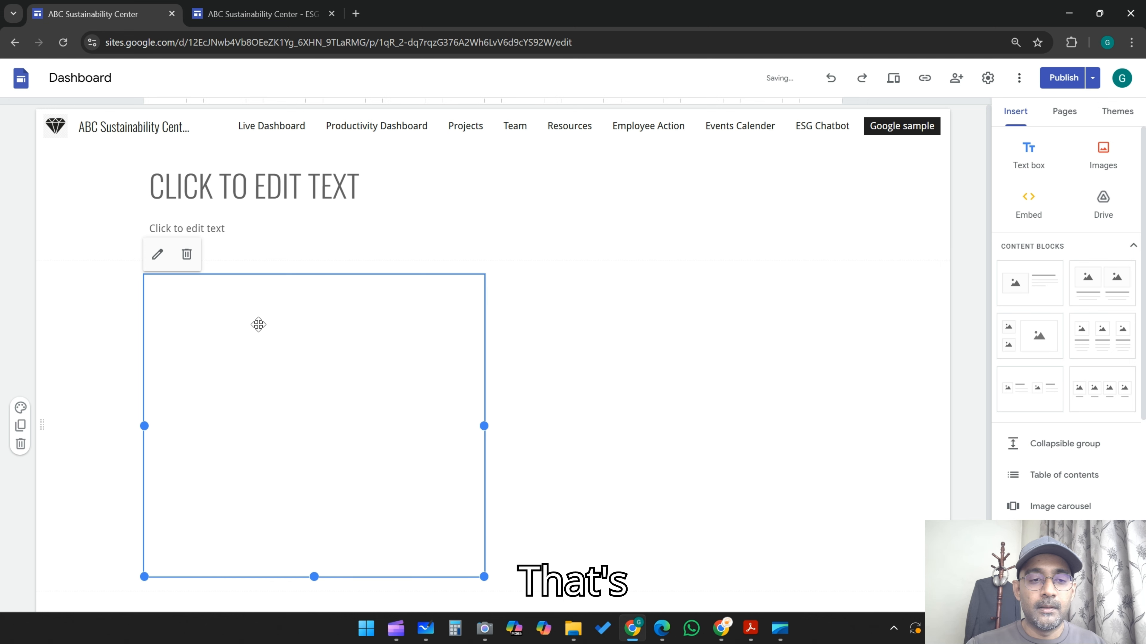
drag(253, 325, 699, 251)
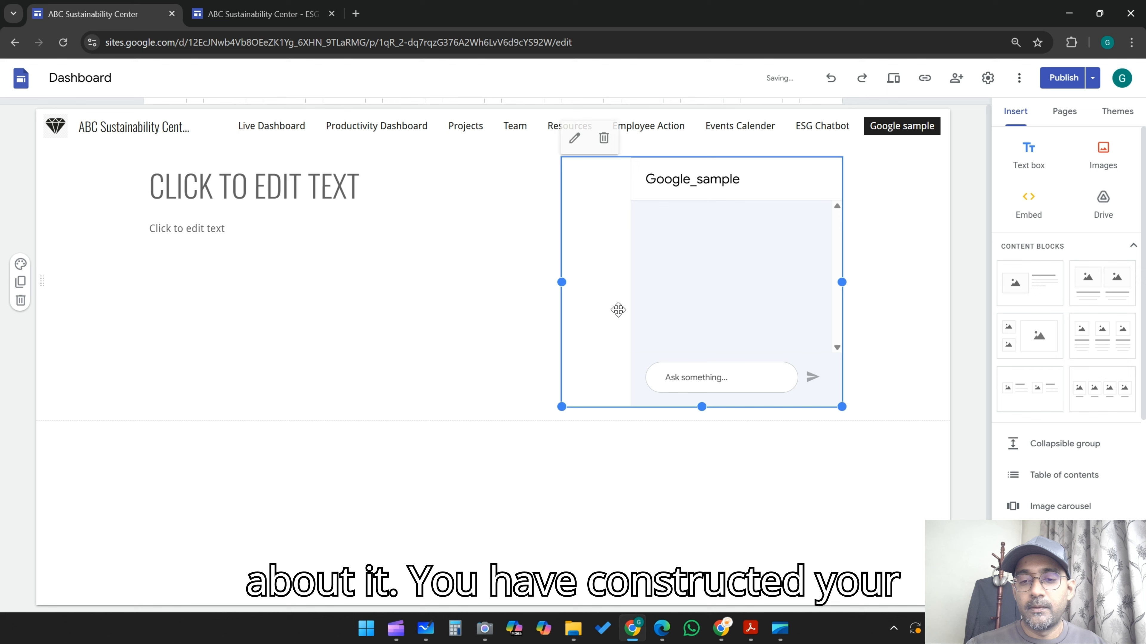
drag(701, 405, 704, 524)
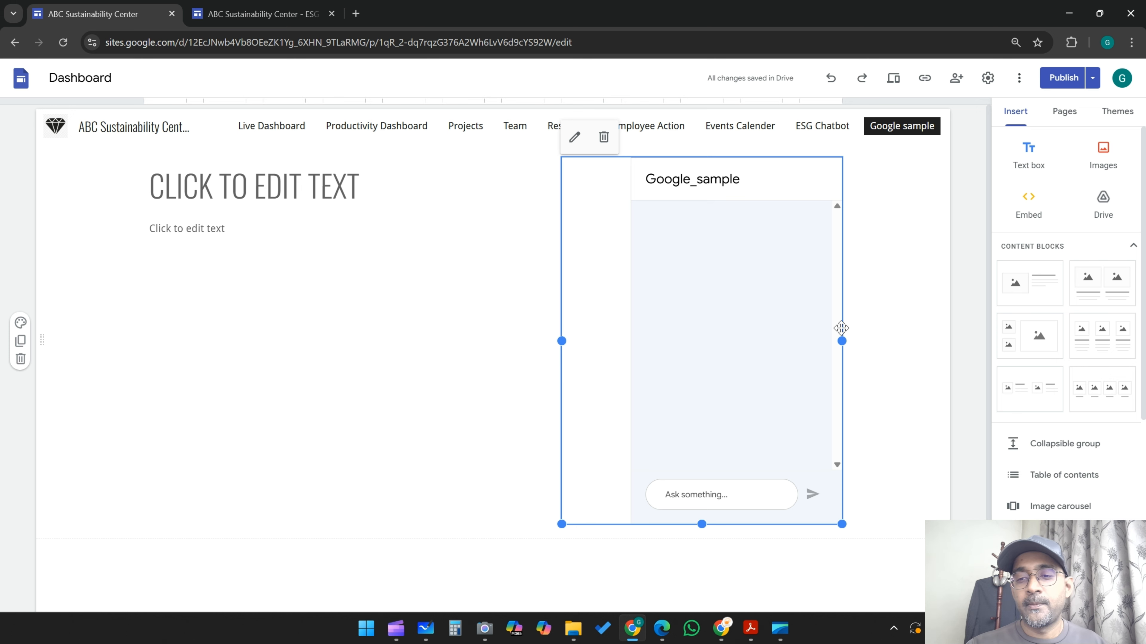
drag(844, 342, 858, 342)
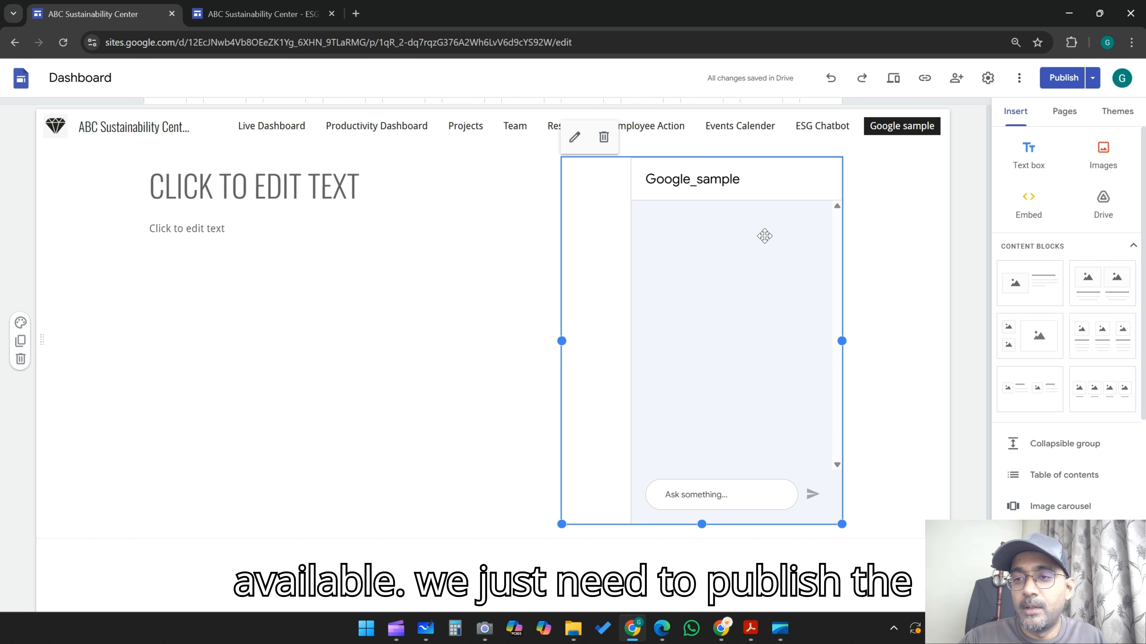
- Publish the site with the chatbot on the Google sample page
click(1063, 79)
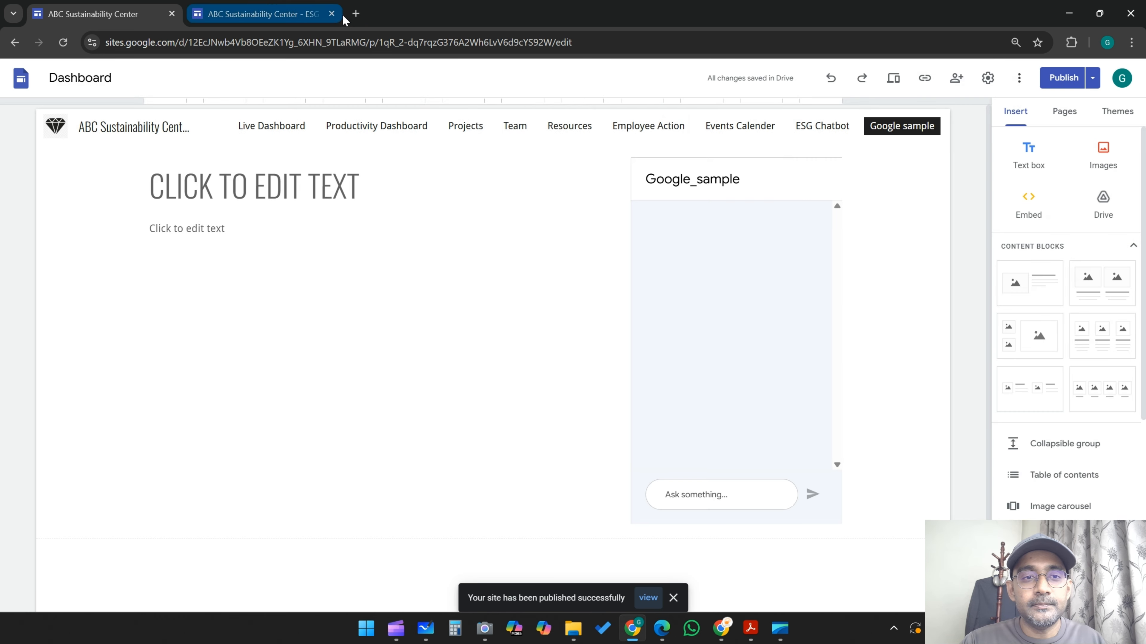
- View the published site, look through its Live Dashboard and Productivity Dashboard pages, and return to the Google sample page
click(648, 596)
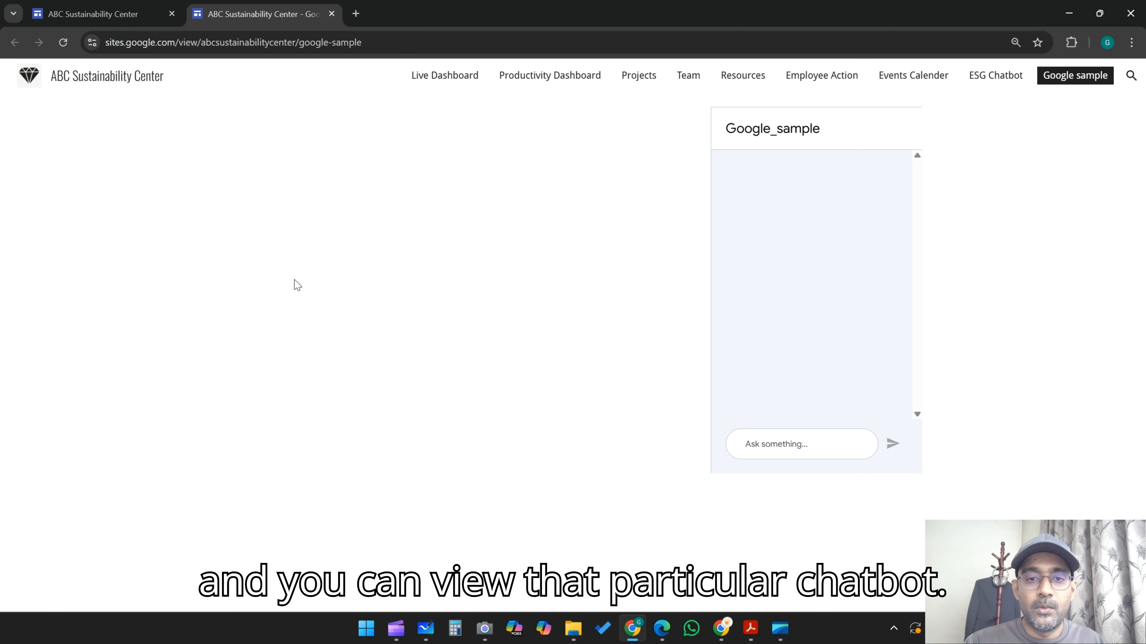
click(463, 78)
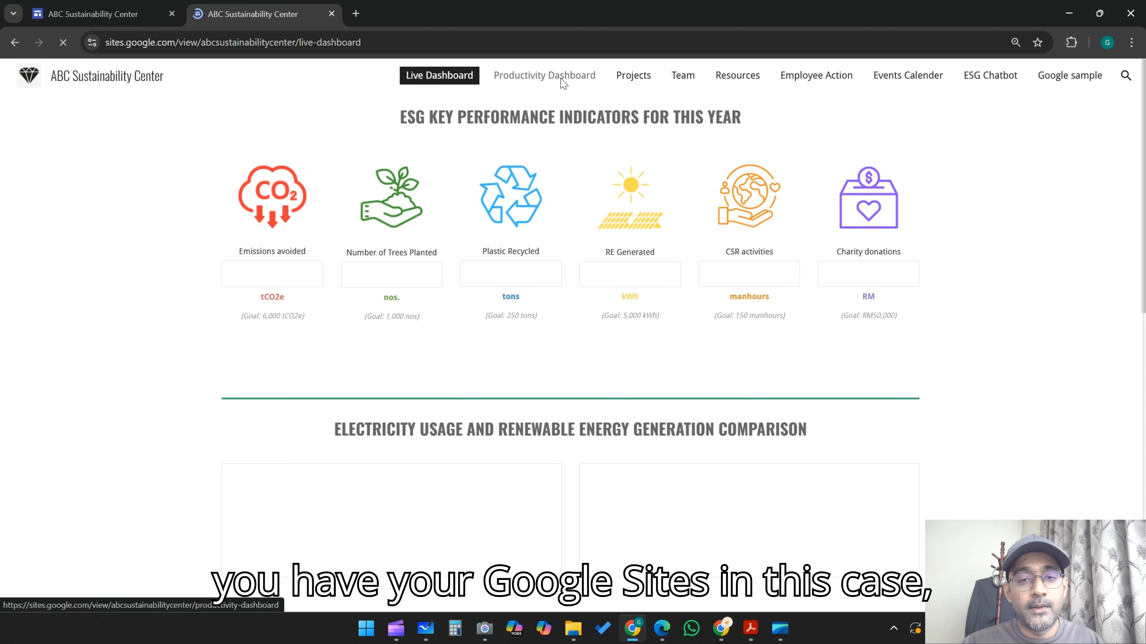
click(560, 79)
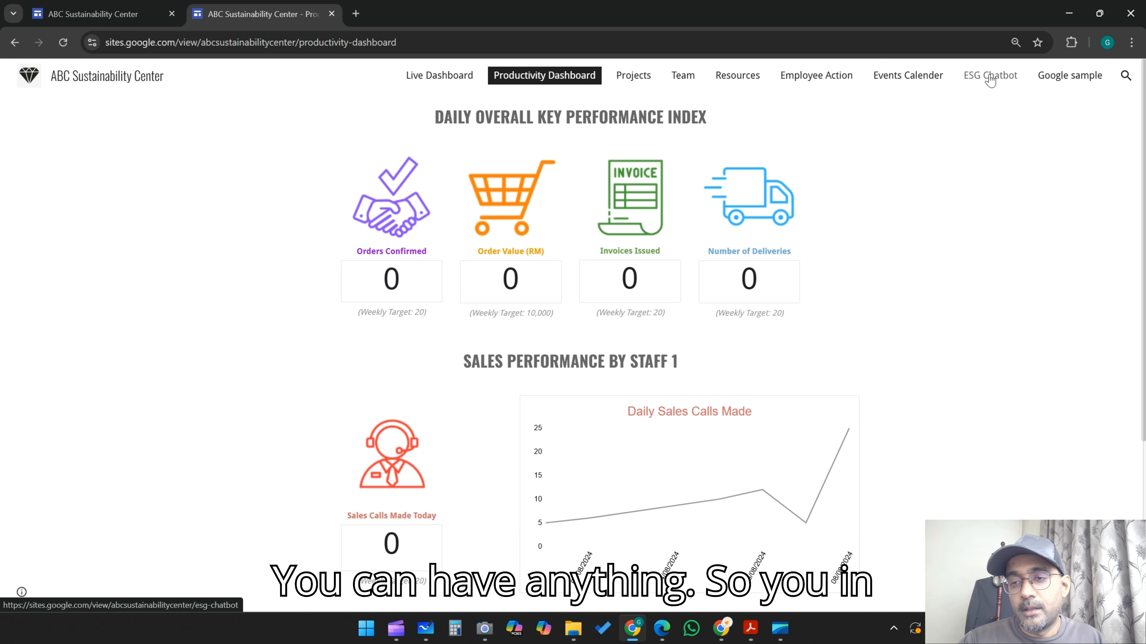
click(1083, 81)
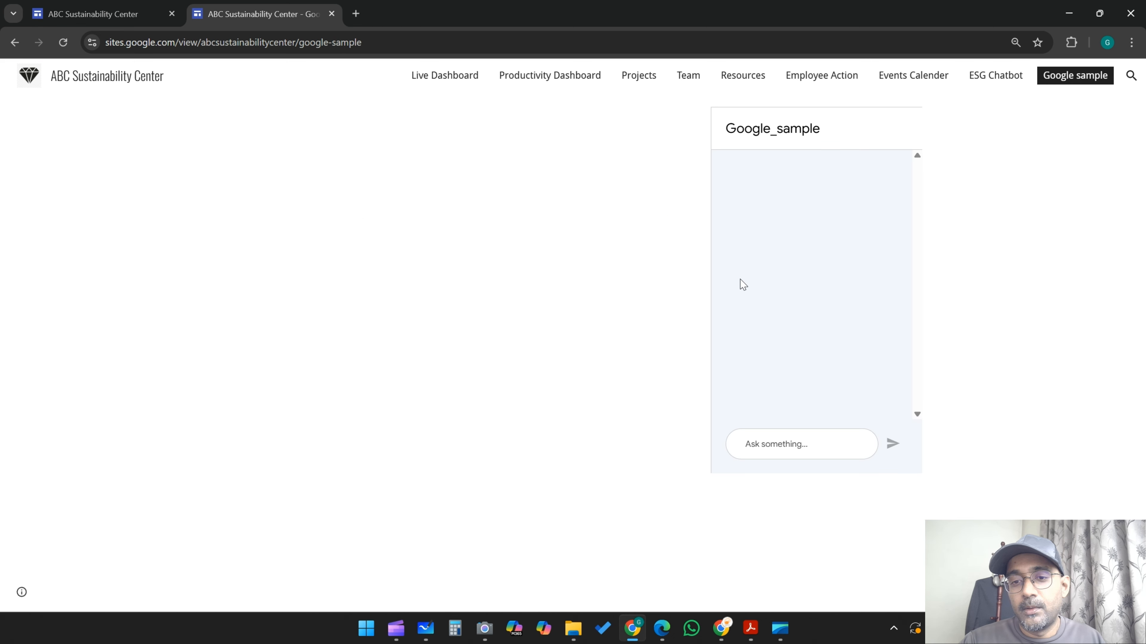
- Send the greeting "Hi" to the embedded Google_sample chatbot on the published page
click(795, 446)
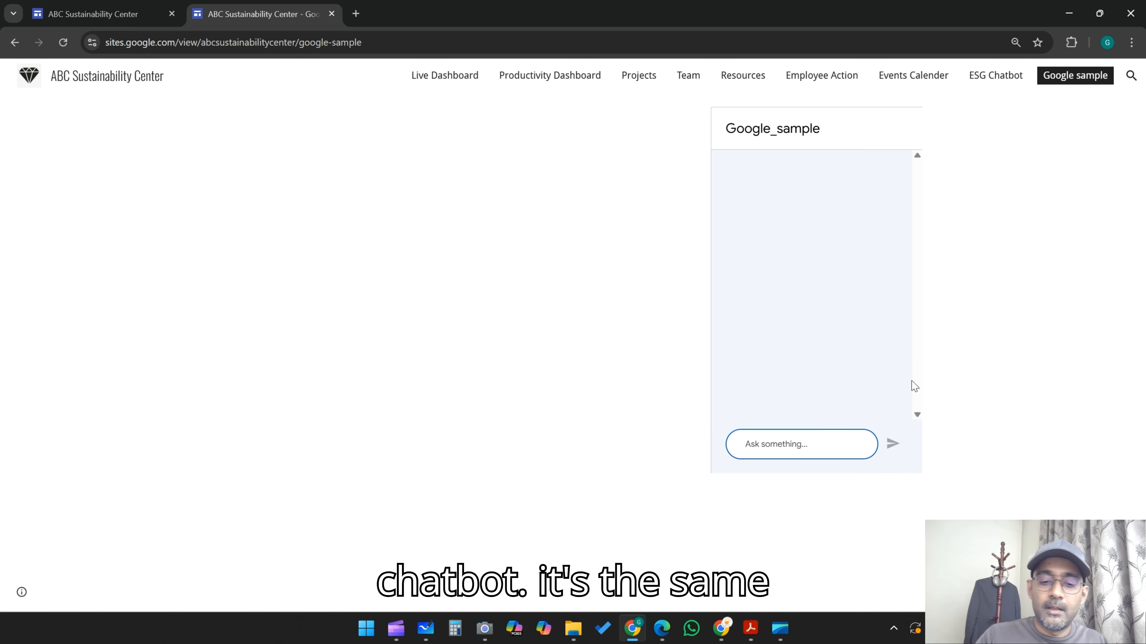
text(Hi)
key(Return)
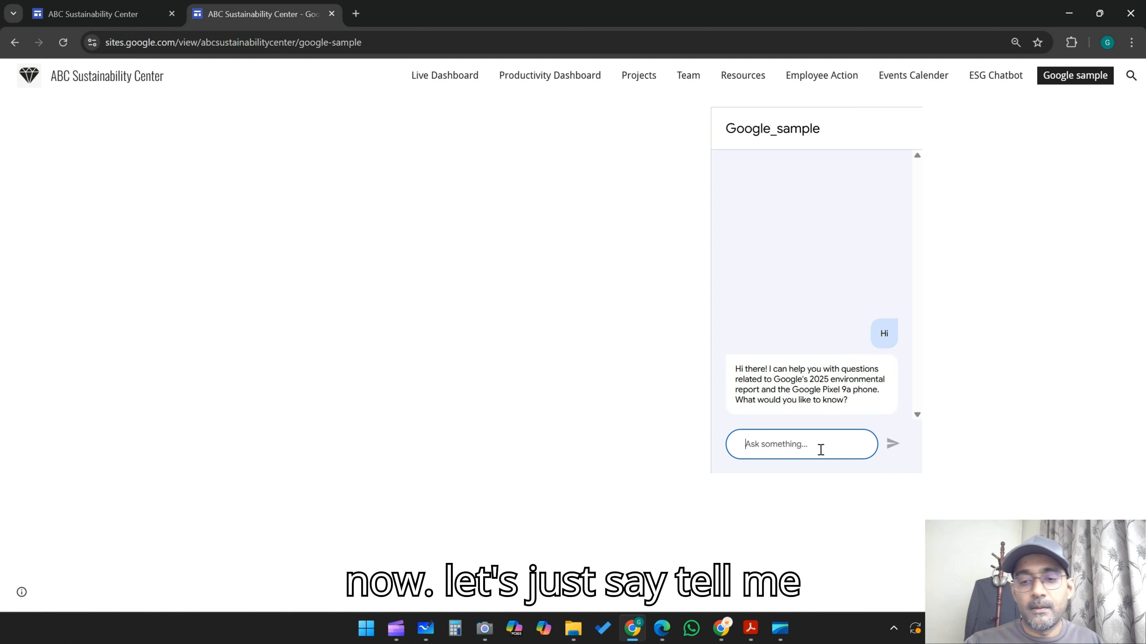
- Ask the embedded chatbot "Tell me something about the phone"
text(Tell )
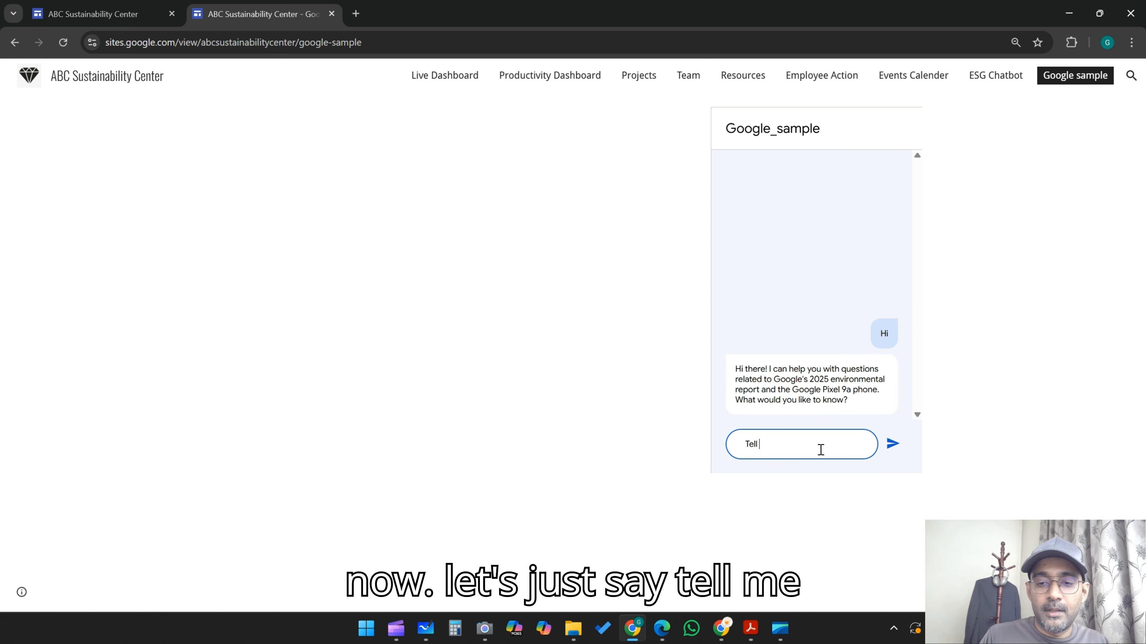
text(mes)
text(some)
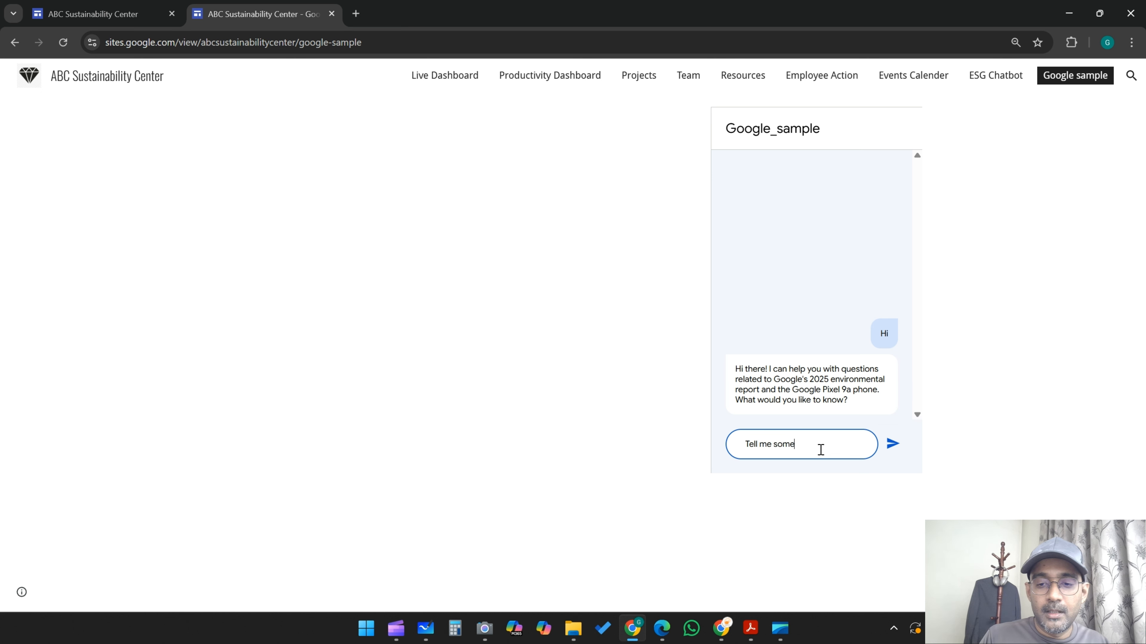
text(thing)
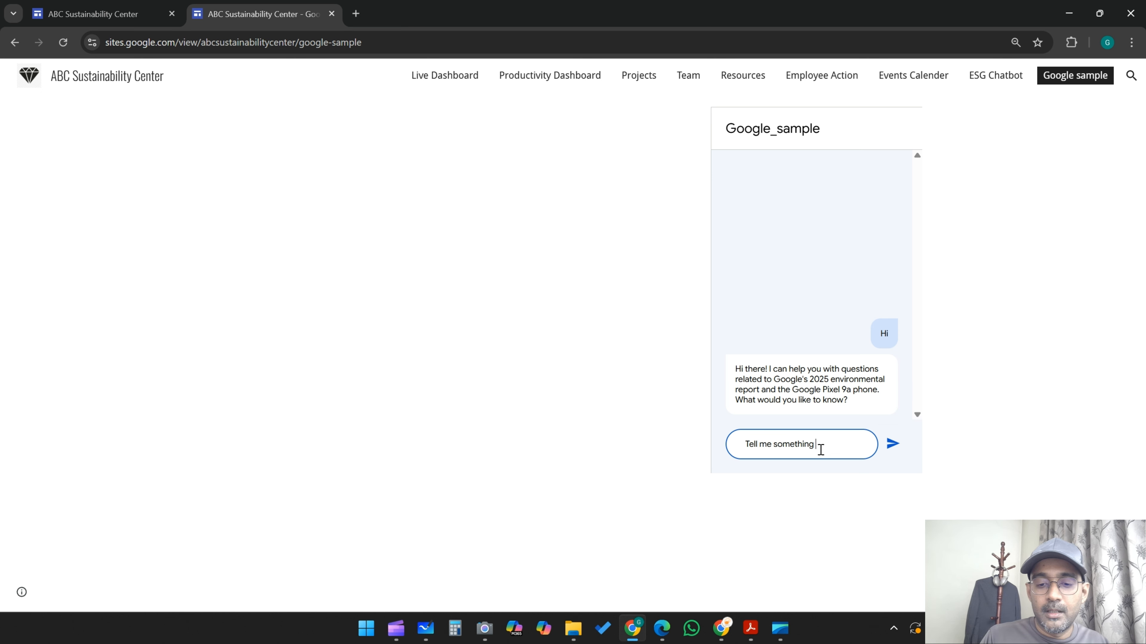
text( abouth)
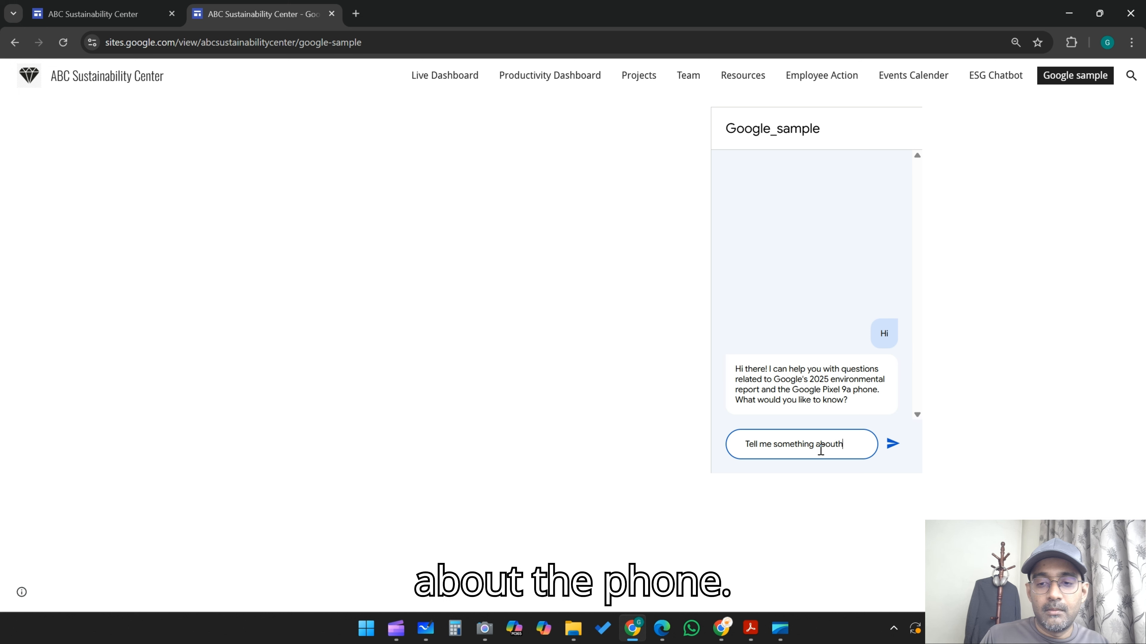
key(BackSpace)
text( the p)
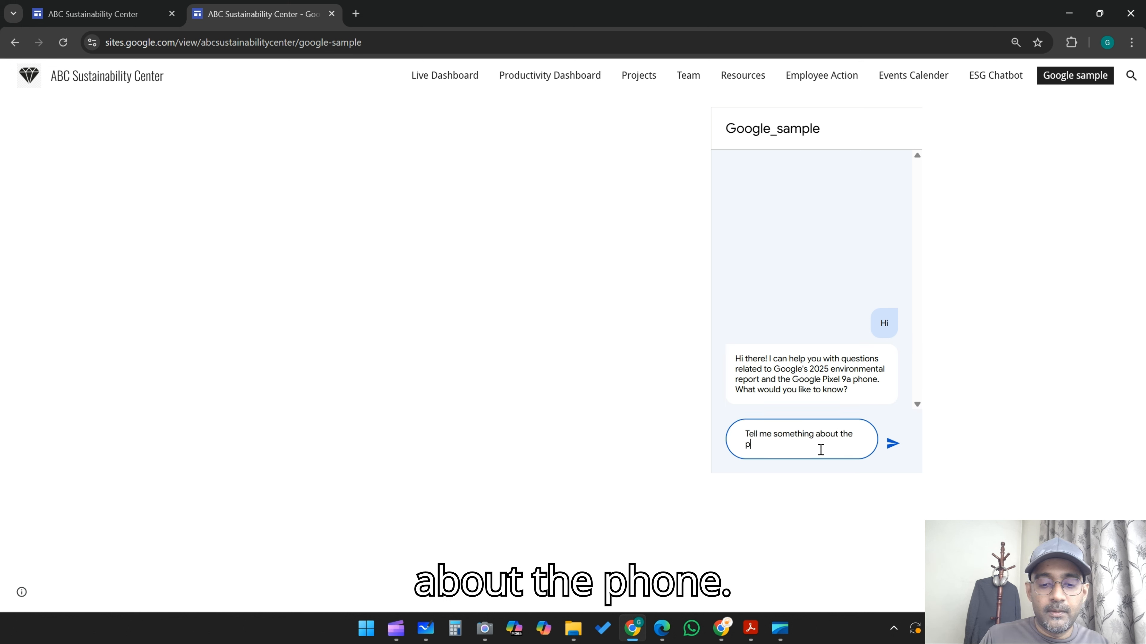
text(hone)
key(Return)
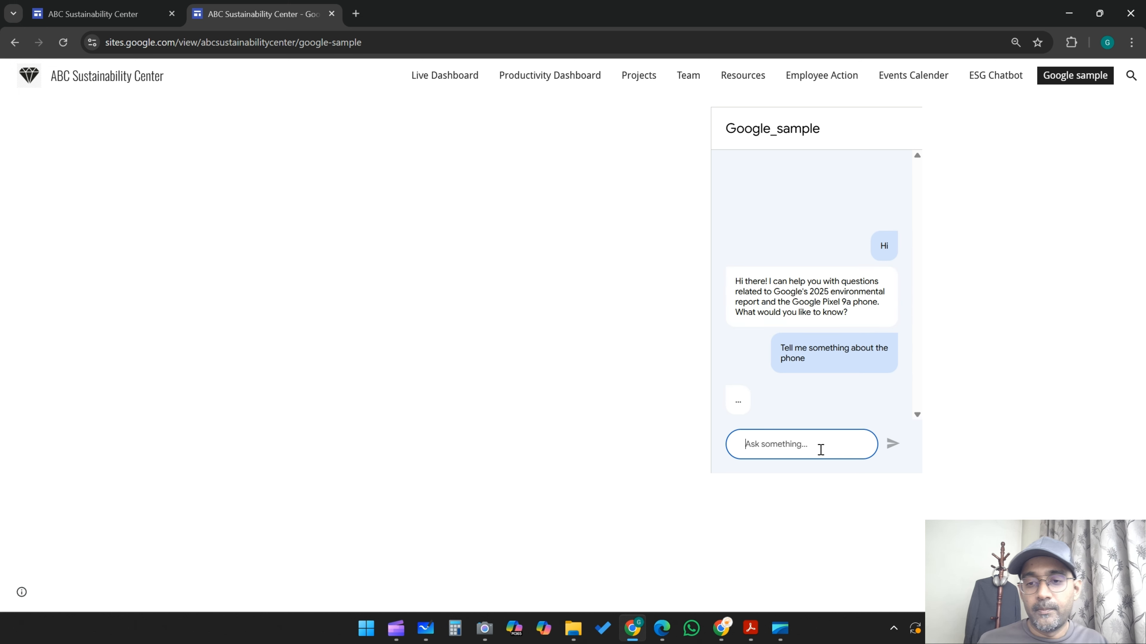